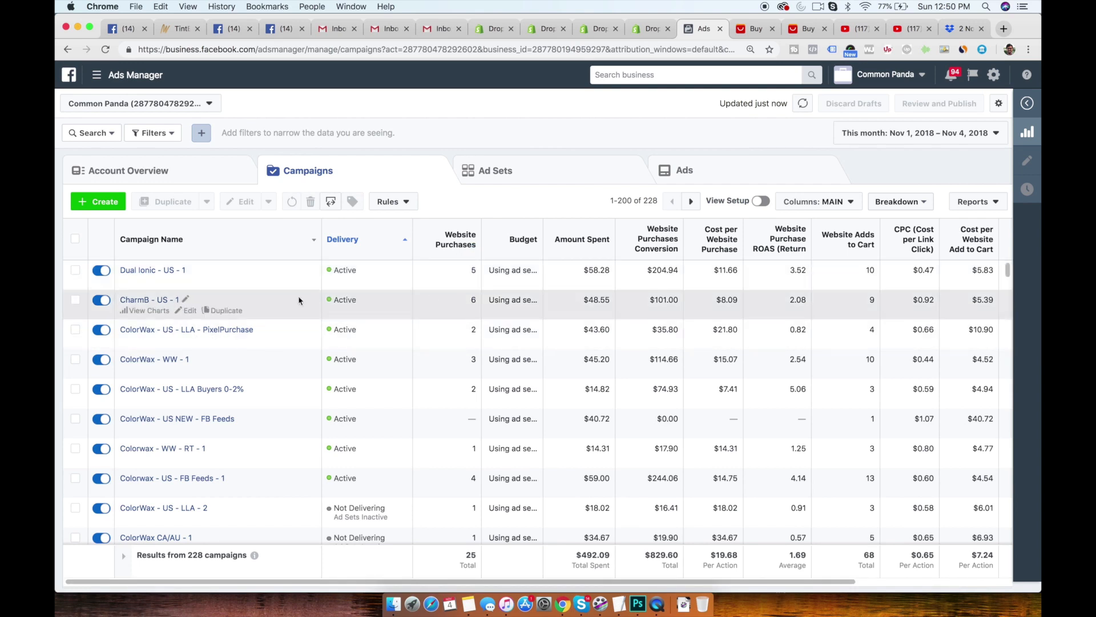
- Show the ad sets of the Dual Ionic - US - 1 and CharmB - US - 1 campaigns, sorted by website purchase ROAS
{"action": "left_click", "coordinate": [74, 300]}
{"action": "left_click", "coordinate": [75, 270]}
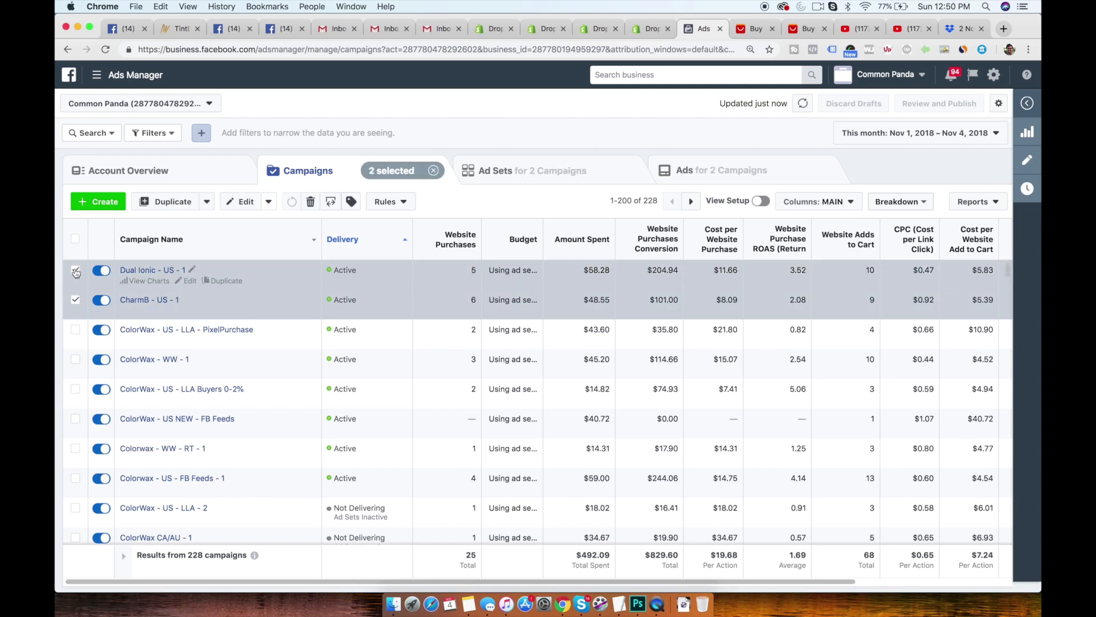
{"action": "left_click", "coordinate": [424, 185]}
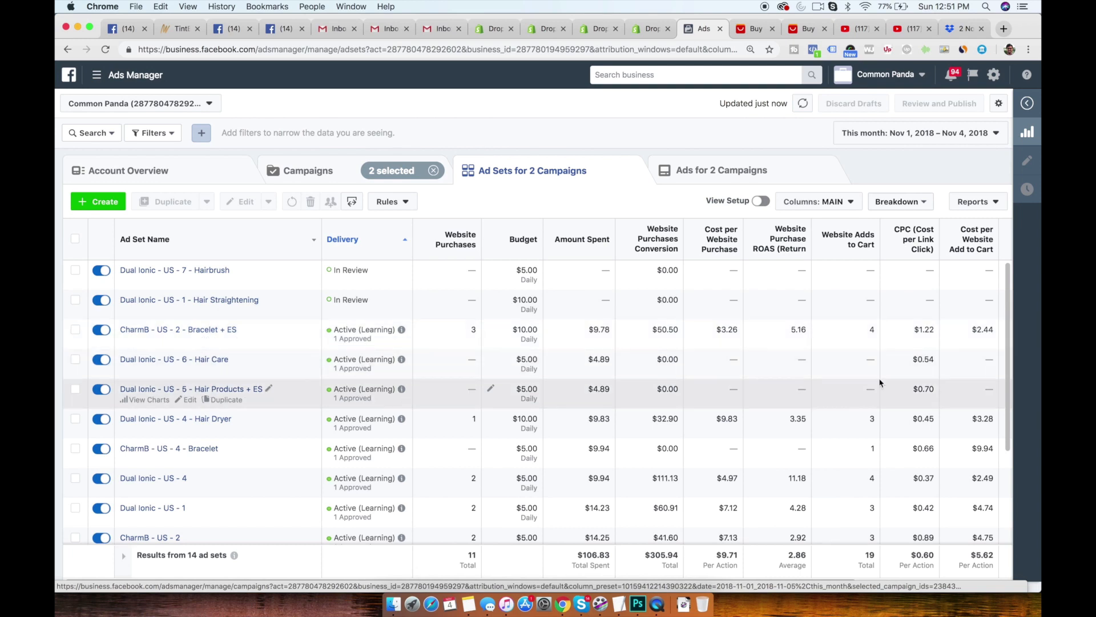
{"action": "mouse_move", "coordinate": [1010, 348]}
{"action": "left_mouse_down"}
{"action": "mouse_move", "coordinate": [1010, 406]}
{"action": "mouse_move", "coordinate": [1009, 331]}
{"action": "left_mouse_up"}
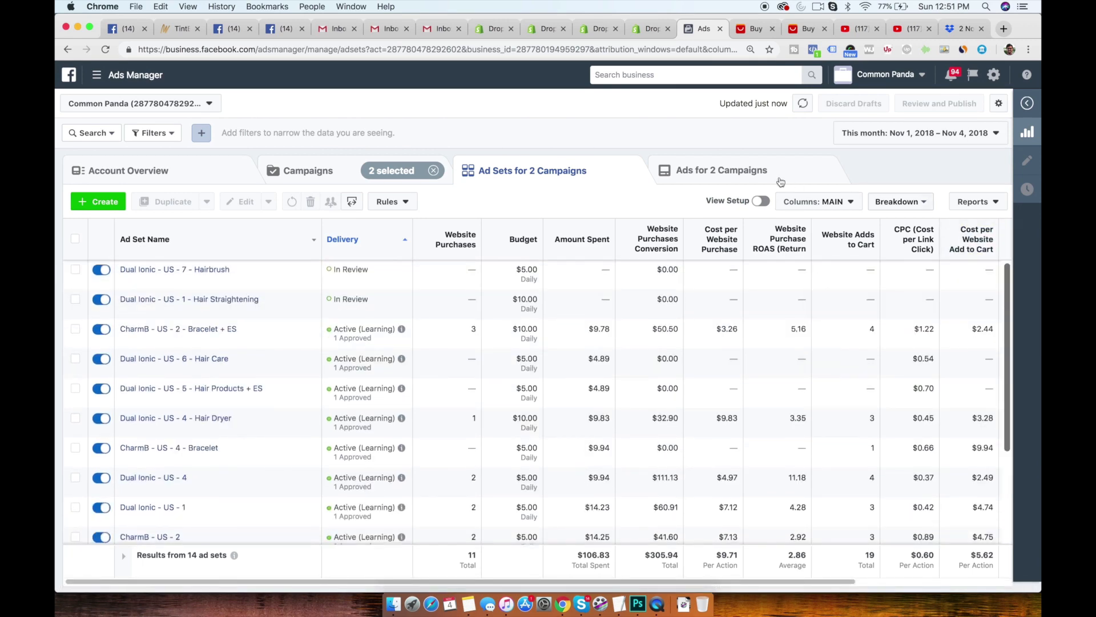
{"action": "left_click", "coordinate": [785, 239]}
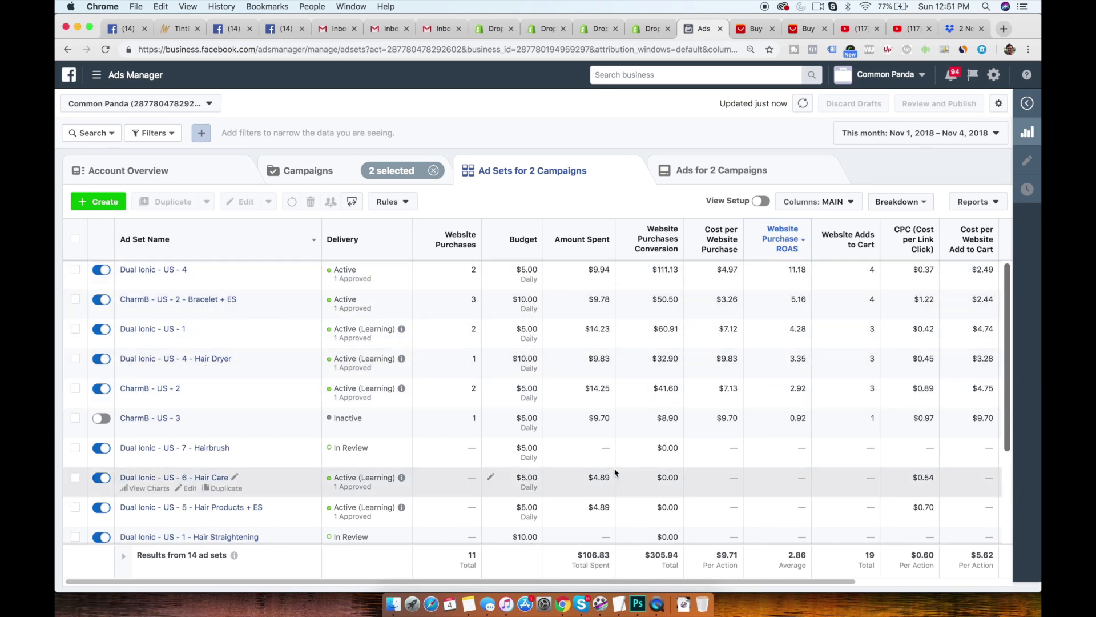
- Turn off the CharmB - US - 4 - Bracelet ad set and leave it unselected
{"action": "scroll", "coordinate": [614, 472], "scroll_direction": "down", "scroll_amount": 5}
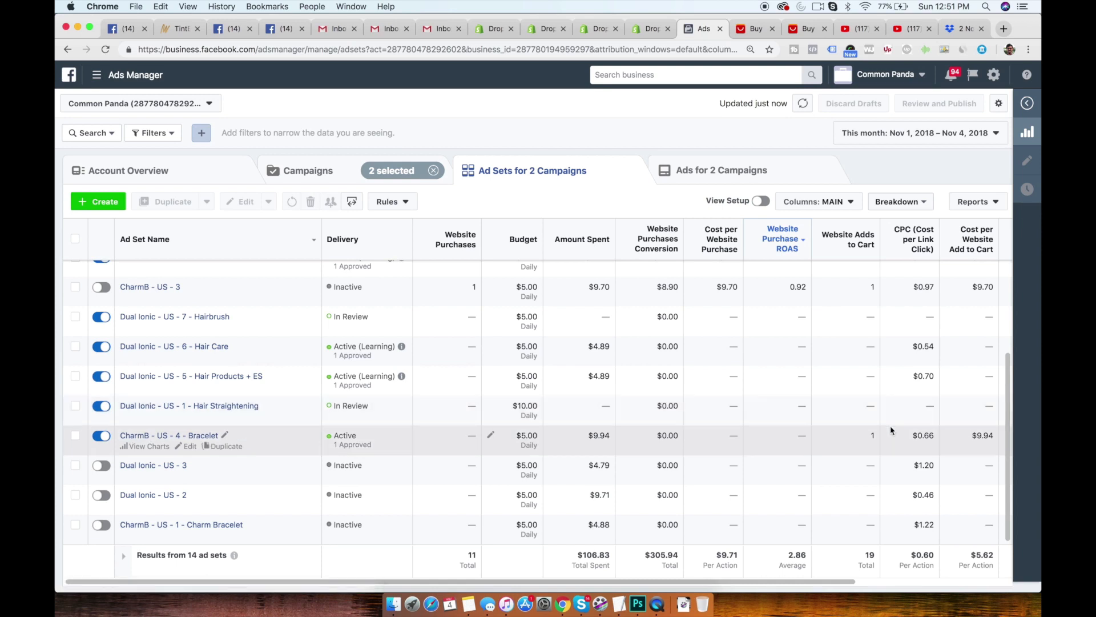
{"action": "left_click", "coordinate": [609, 437]}
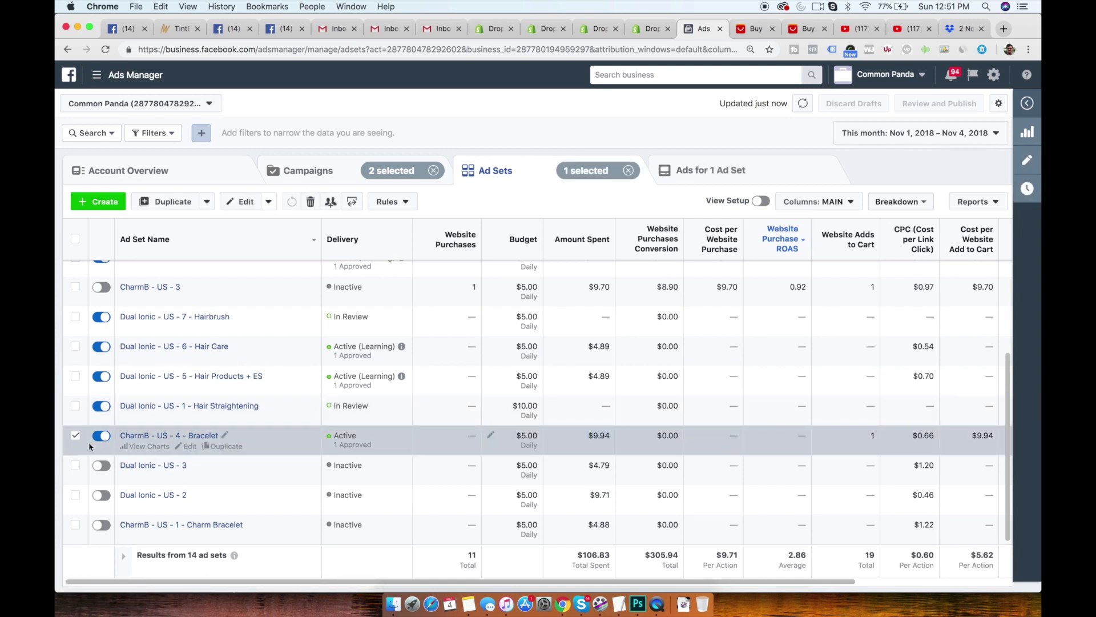
{"action": "left_click", "coordinate": [74, 436]}
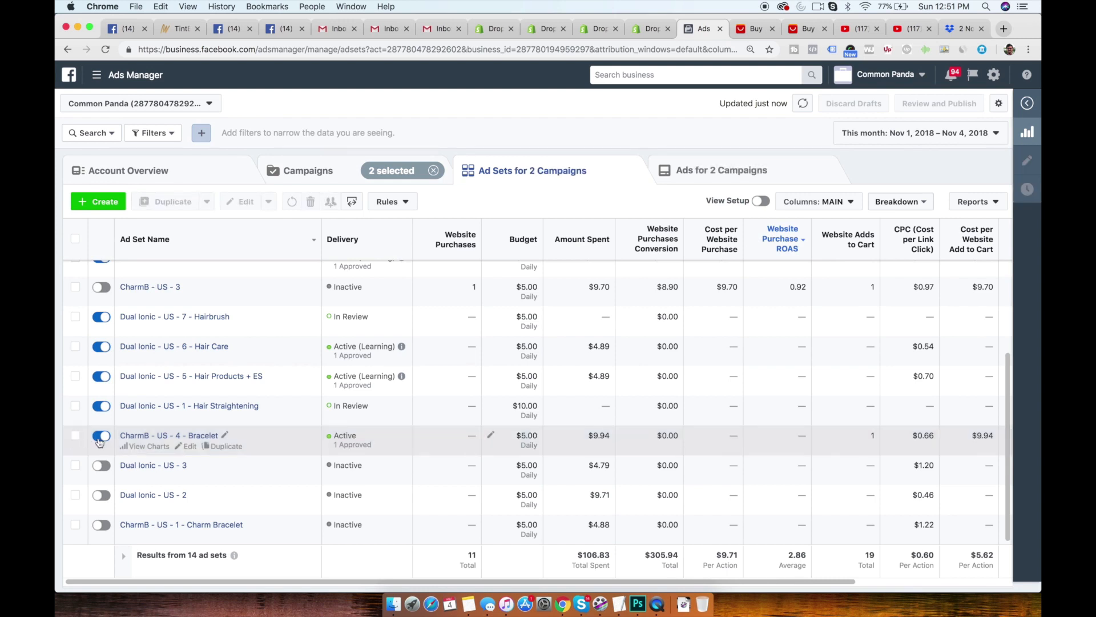
{"action": "left_click", "coordinate": [100, 440]}
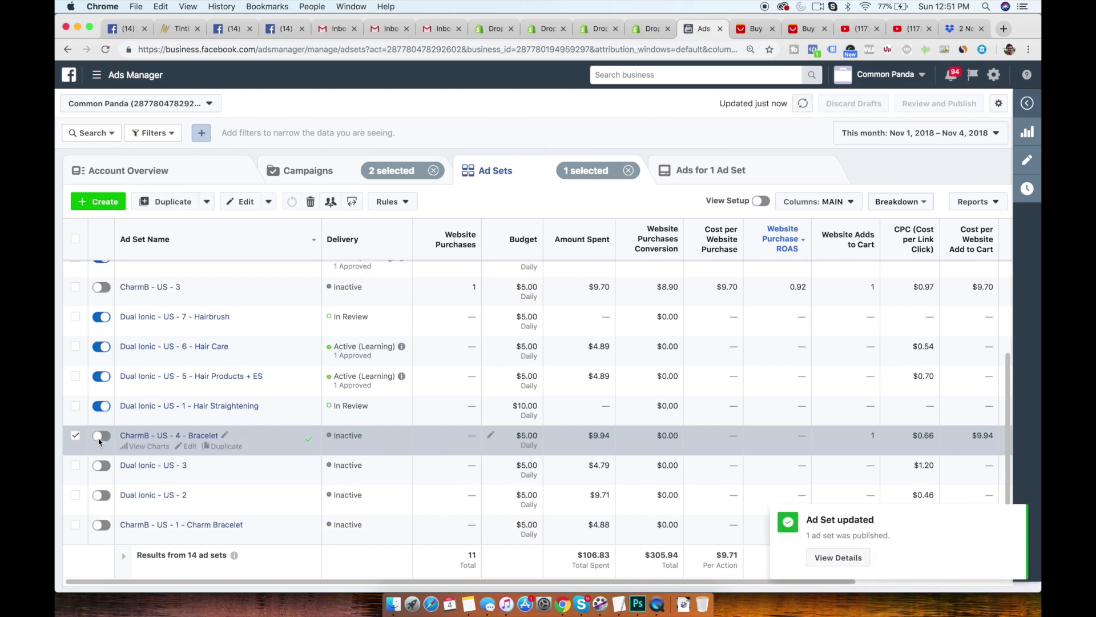
{"action": "left_click", "coordinate": [76, 435]}
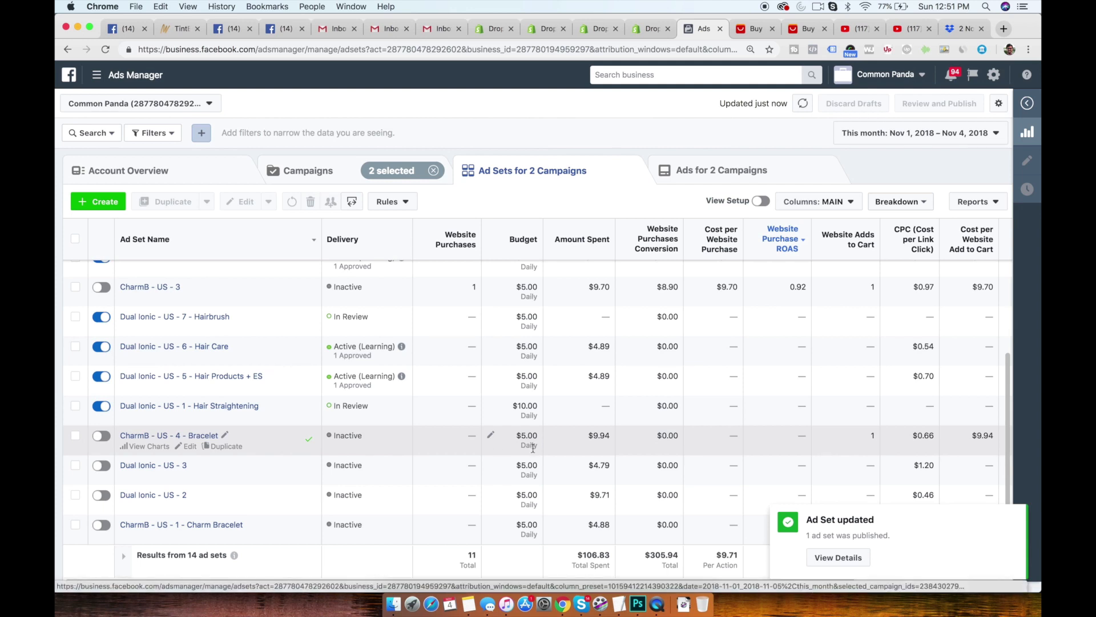
- Filter the ad sets to those with Active ad set delivery
{"action": "scroll", "coordinate": [514, 448], "scroll_direction": "up", "scroll_amount": 2}
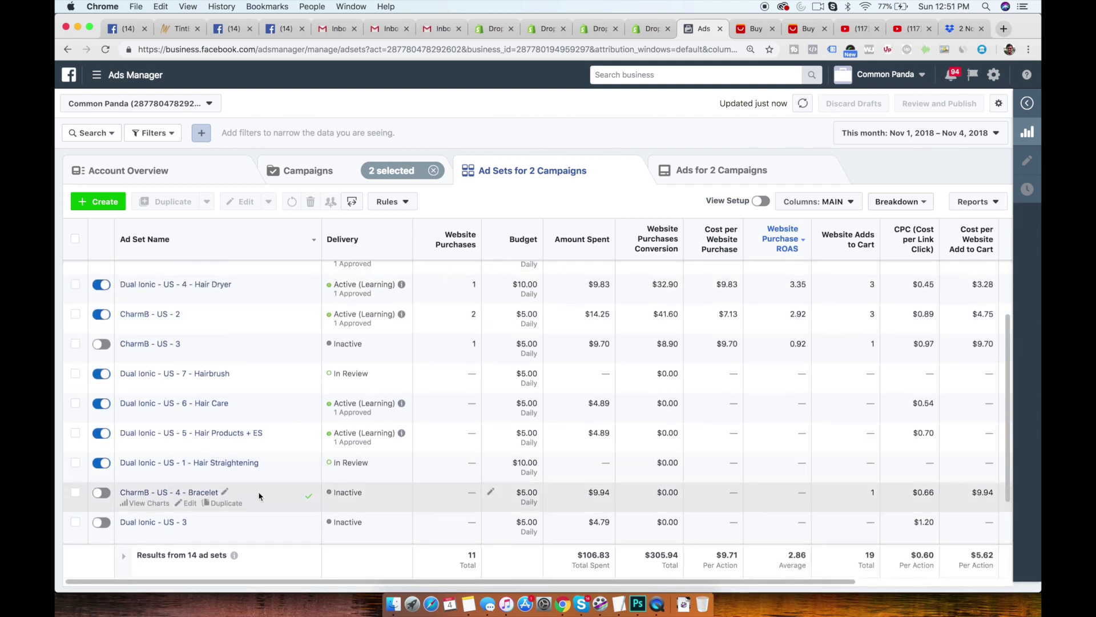
{"action": "scroll", "coordinate": [522, 417], "scroll_direction": "up", "scroll_amount": 3}
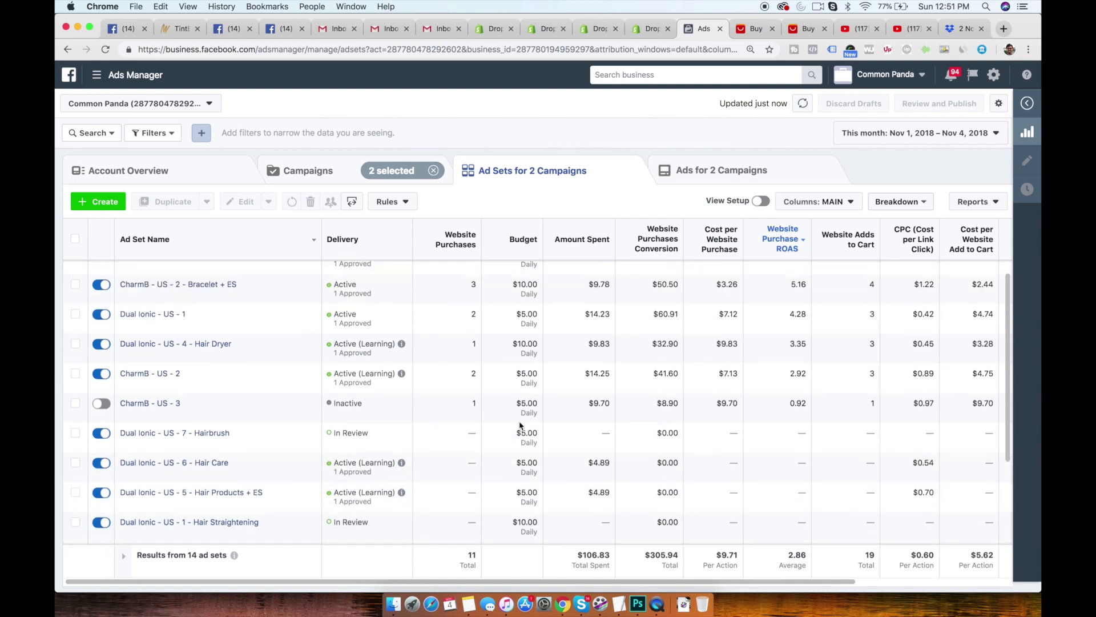
{"action": "left_click", "coordinate": [142, 132]}
{"action": "left_click", "coordinate": [174, 237]}
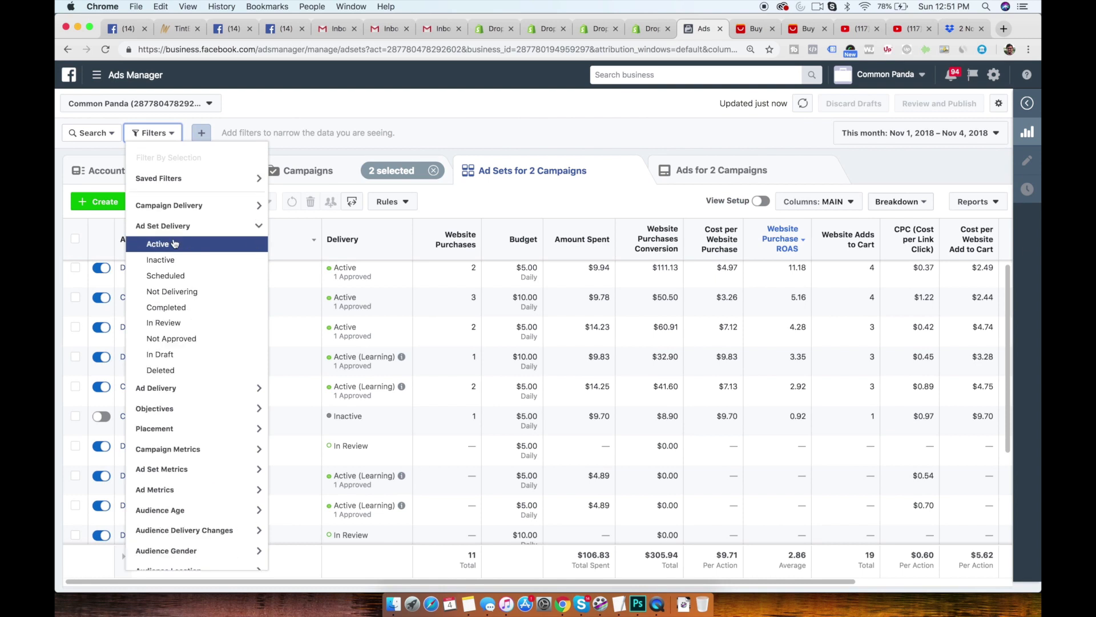
{"action": "left_click", "coordinate": [173, 246]}
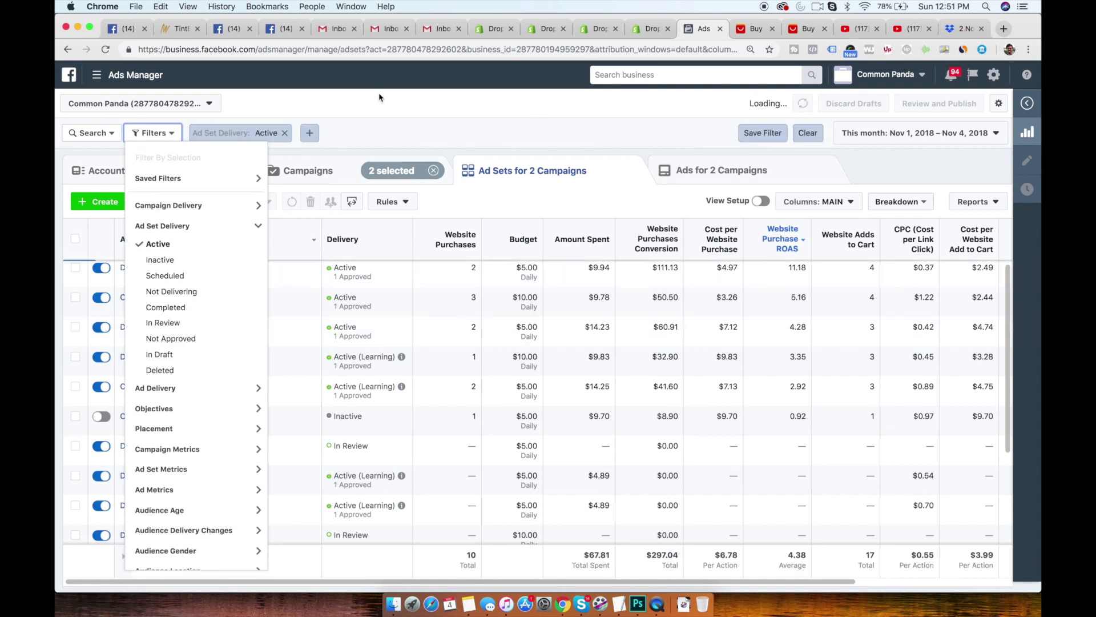
{"action": "left_click", "coordinate": [389, 129]}
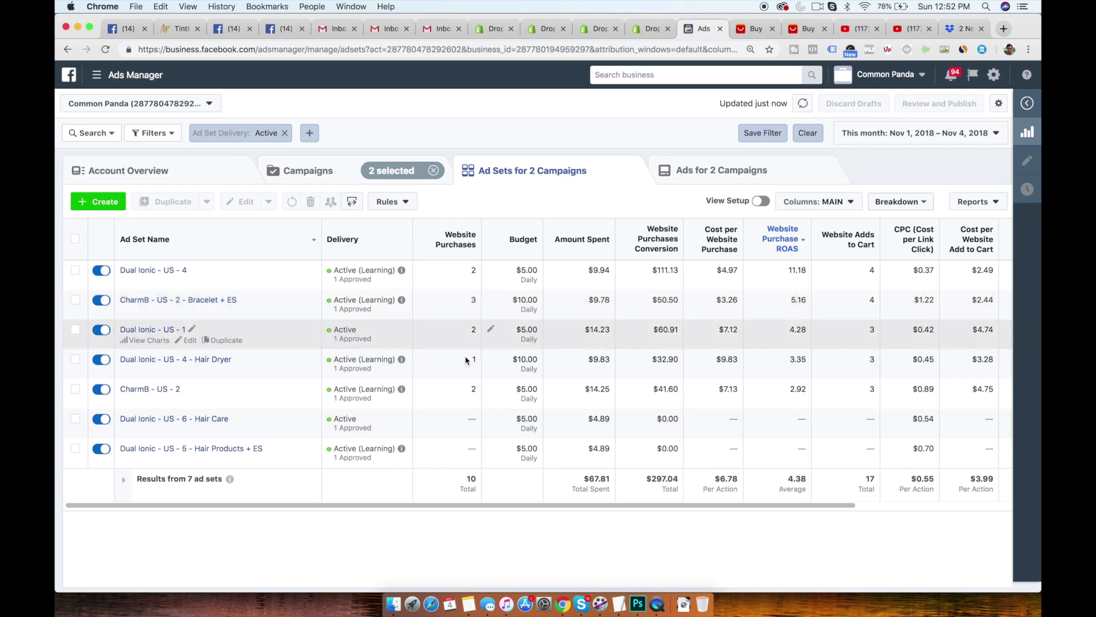
- Examine the active ad sets' performance columns, focusing on cost per link click and ROAS of CharmB - US - 2 - Bracelet + ES
{"action": "scroll", "coordinate": [614, 455], "scroll_direction": "right", "scroll_amount": 2}
{"action": "scroll", "coordinate": [614, 455], "scroll_direction": "right", "scroll_amount": 3}
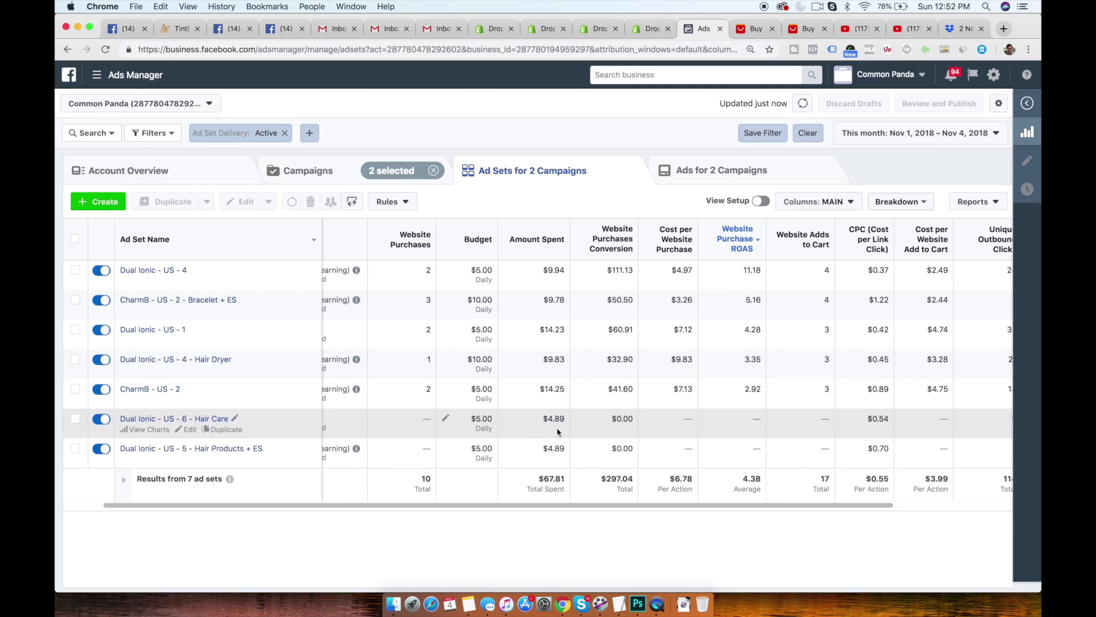
{"action": "scroll", "coordinate": [674, 457], "scroll_direction": "right", "scroll_amount": 6}
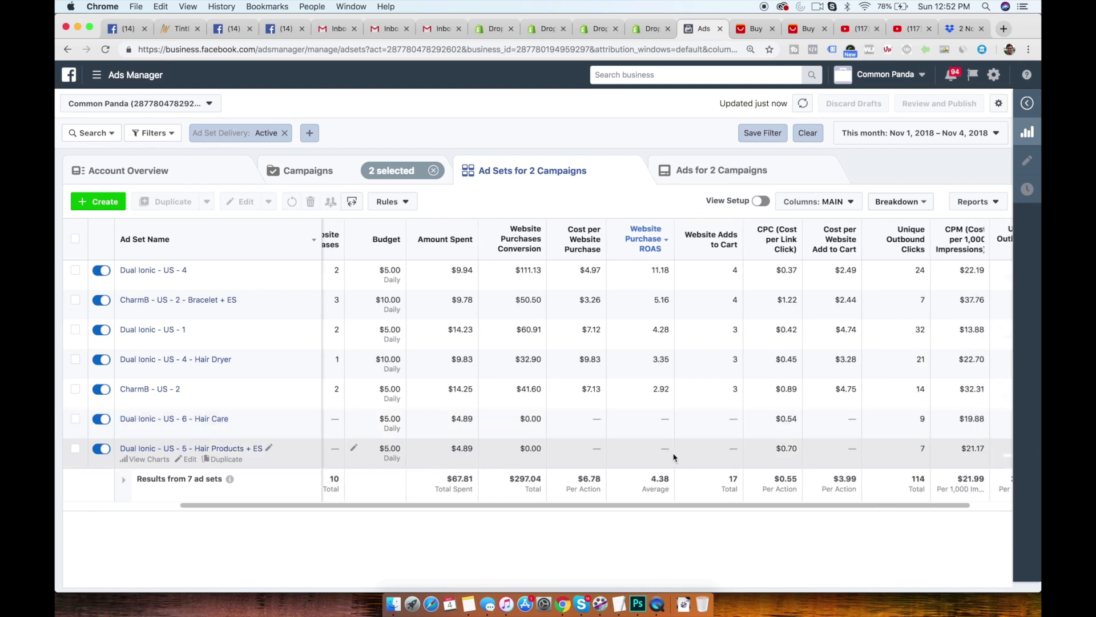
{"action": "scroll", "coordinate": [675, 458], "scroll_direction": "right", "scroll_amount": 3}
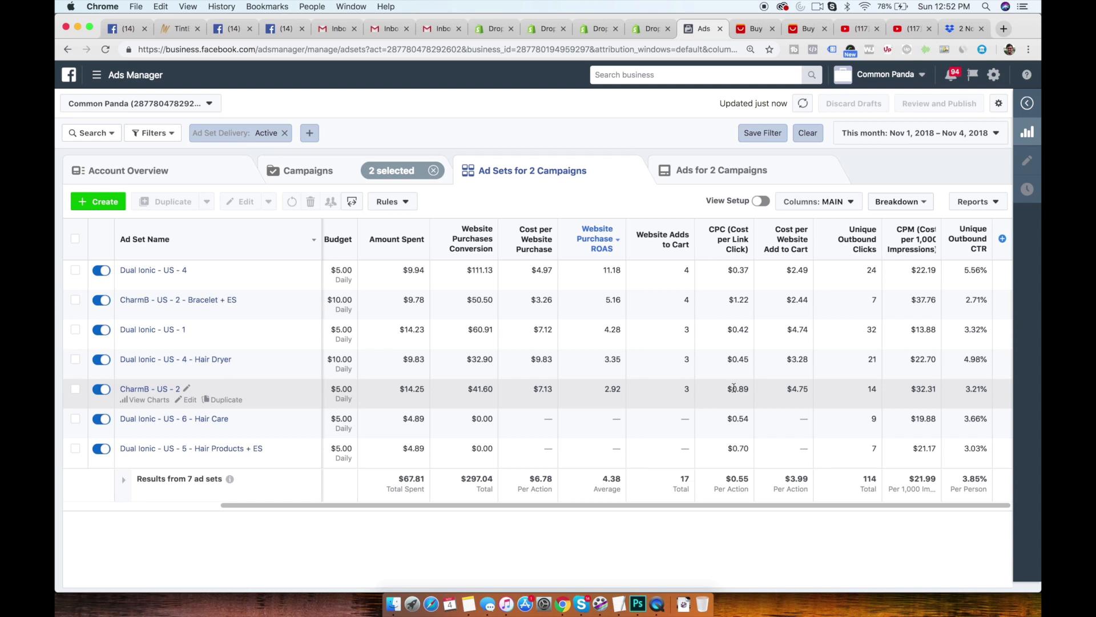
{"action": "left_click_drag", "start_coordinate": [729, 300], "coordinate": [749, 302]}
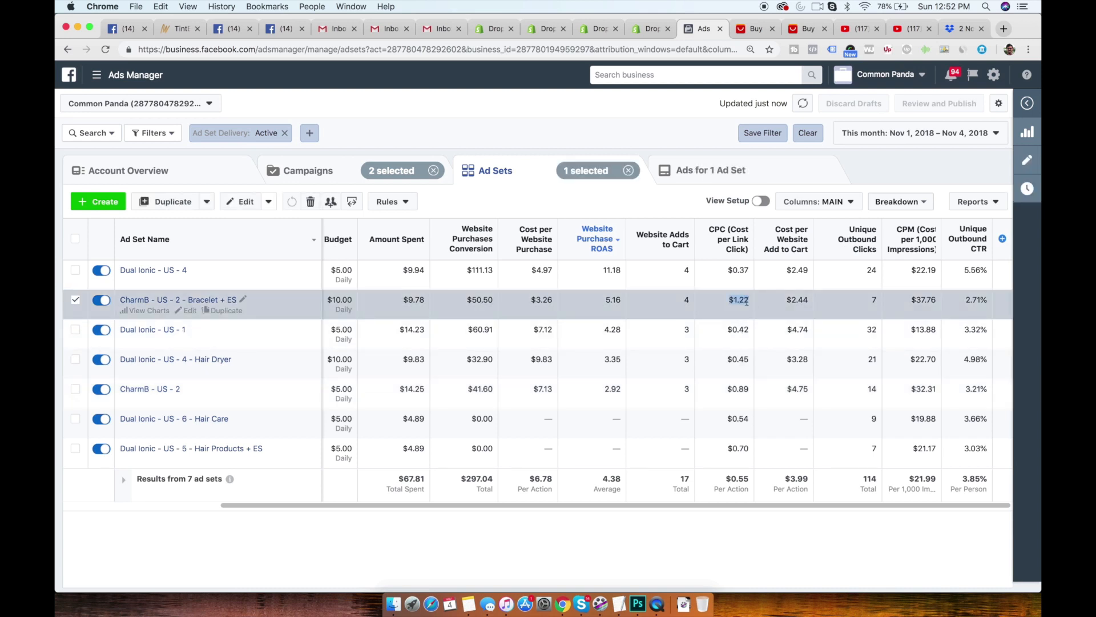
{"action": "left_click_drag", "start_coordinate": [619, 300], "coordinate": [605, 303]}
{"action": "left_click", "coordinate": [76, 301]}
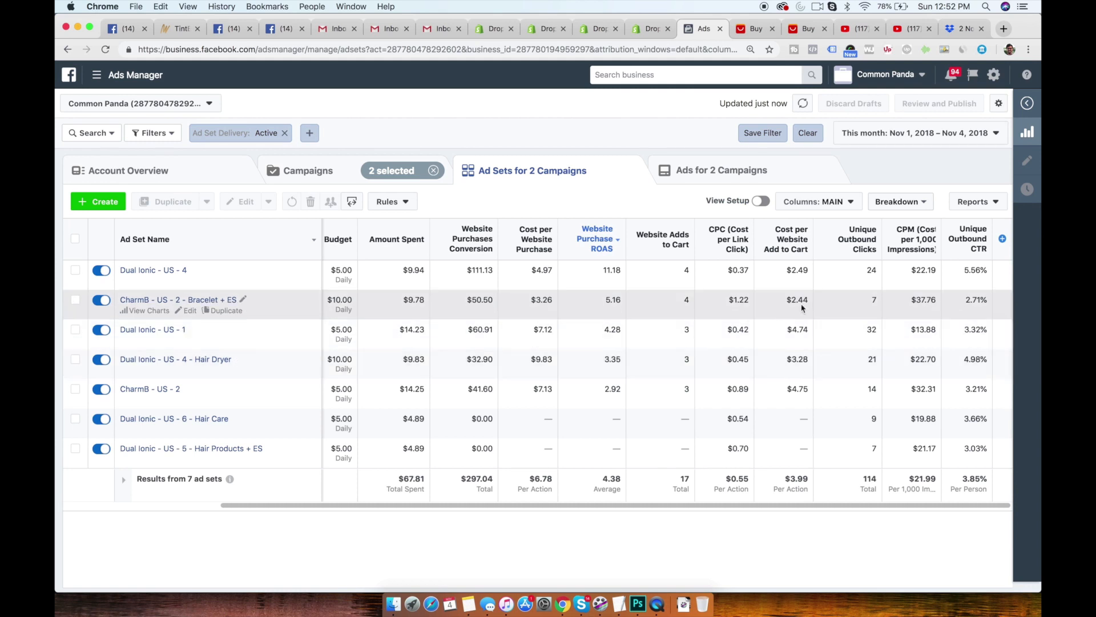
{"action": "left_click", "coordinate": [731, 302]}
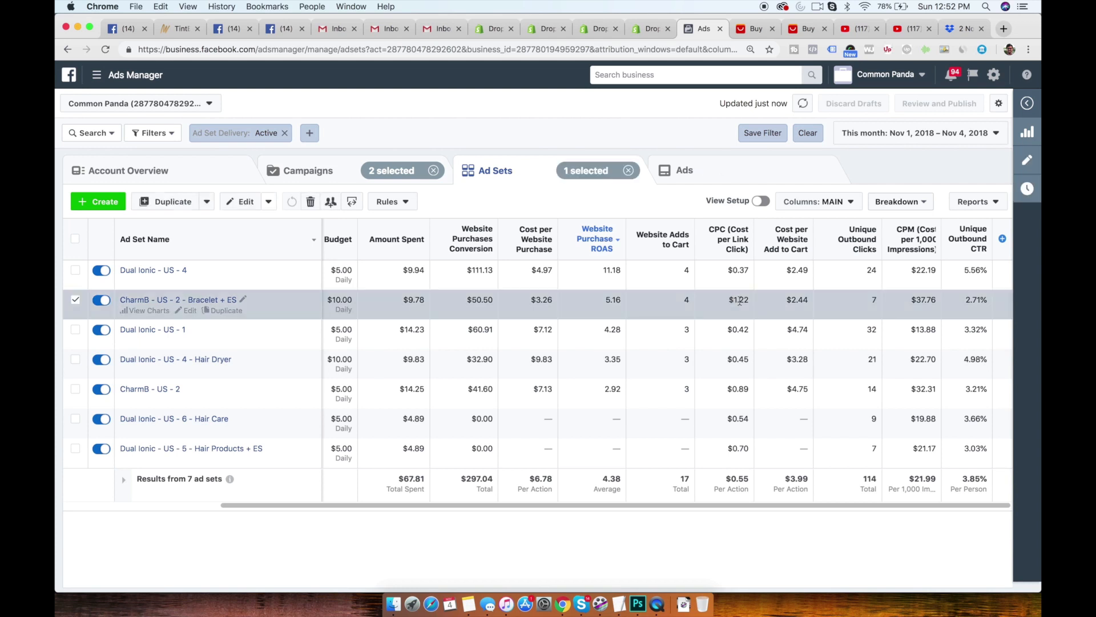
{"action": "left_click", "coordinate": [75, 300]}
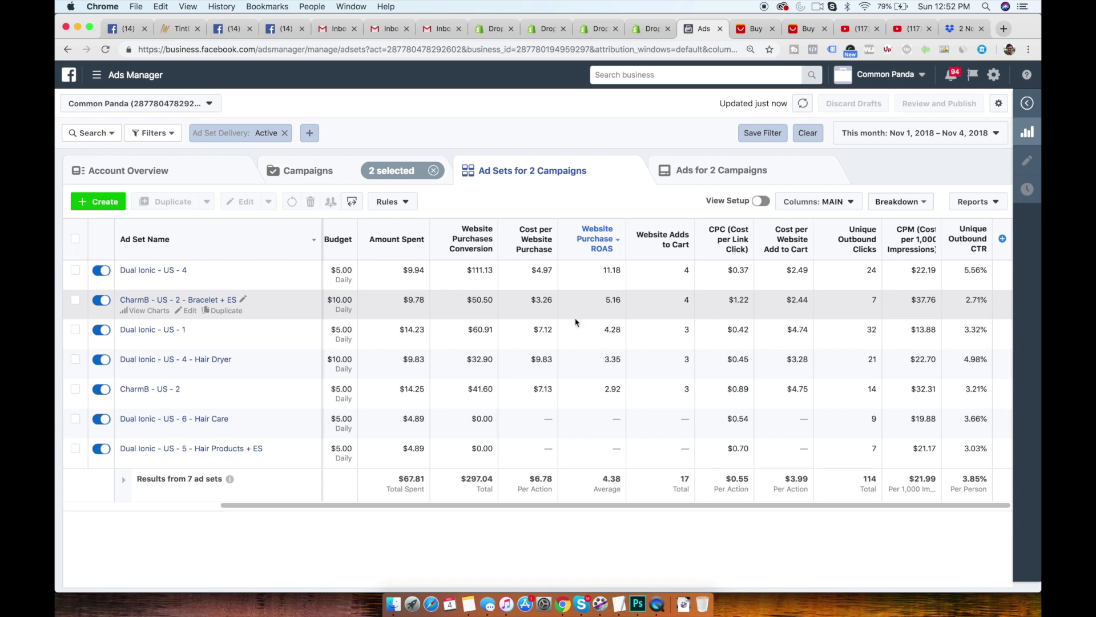
{"action": "scroll", "coordinate": [575, 323], "scroll_direction": "left", "scroll_amount": 5}
{"action": "scroll", "coordinate": [576, 322], "scroll_direction": "right", "scroll_amount": 3}
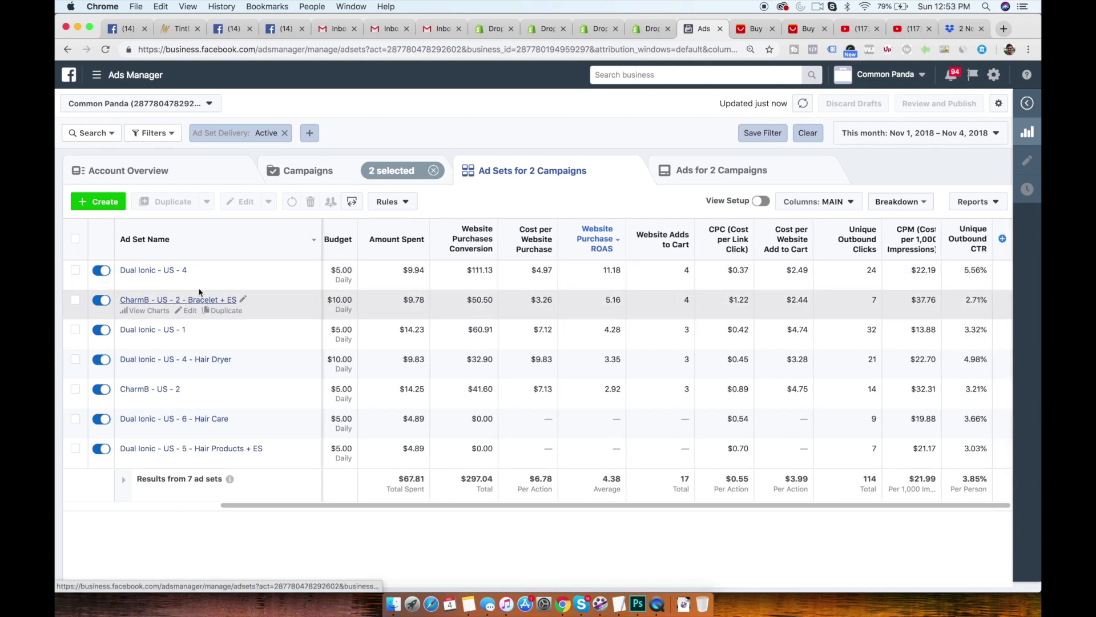
{"action": "scroll", "coordinate": [458, 304], "scroll_direction": "left", "scroll_amount": 3}
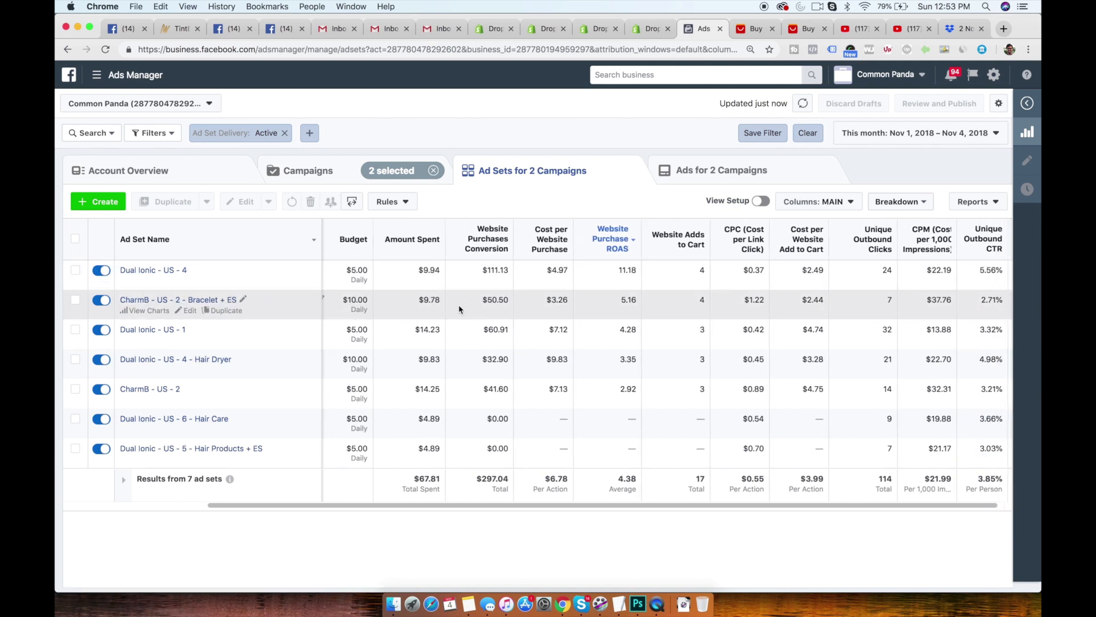
- Duplicate CharmB - US - 2 - Bracelet + ES once into its original campaign and name the copy CharmB - US - 2 - Bracelet + ES - 2x
{"action": "left_click", "coordinate": [223, 310]}
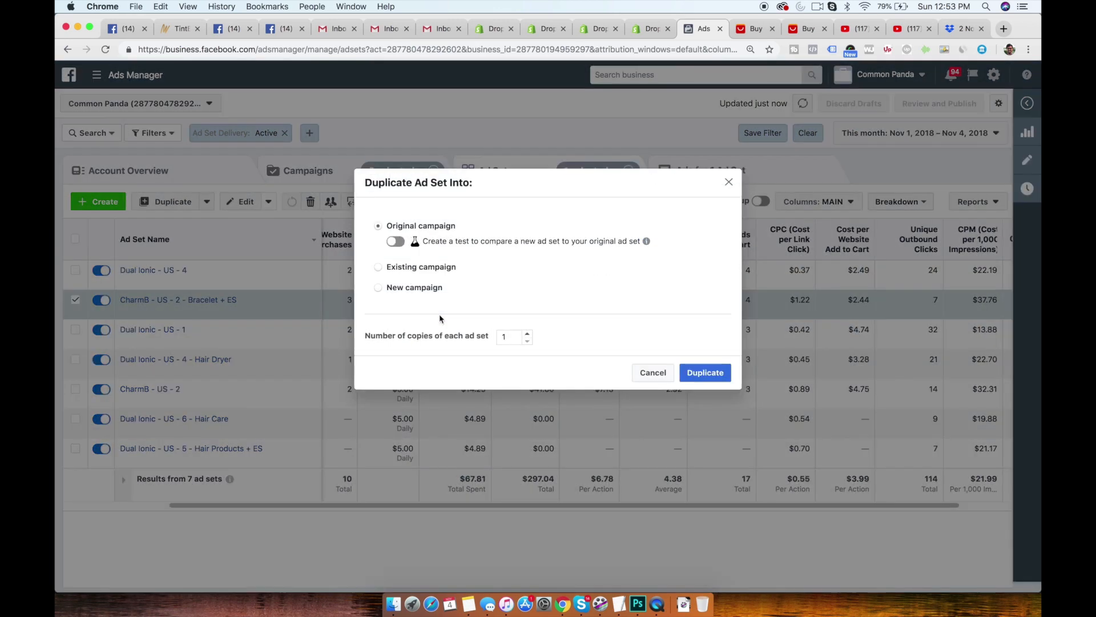
{"action": "left_click", "coordinate": [706, 372]}
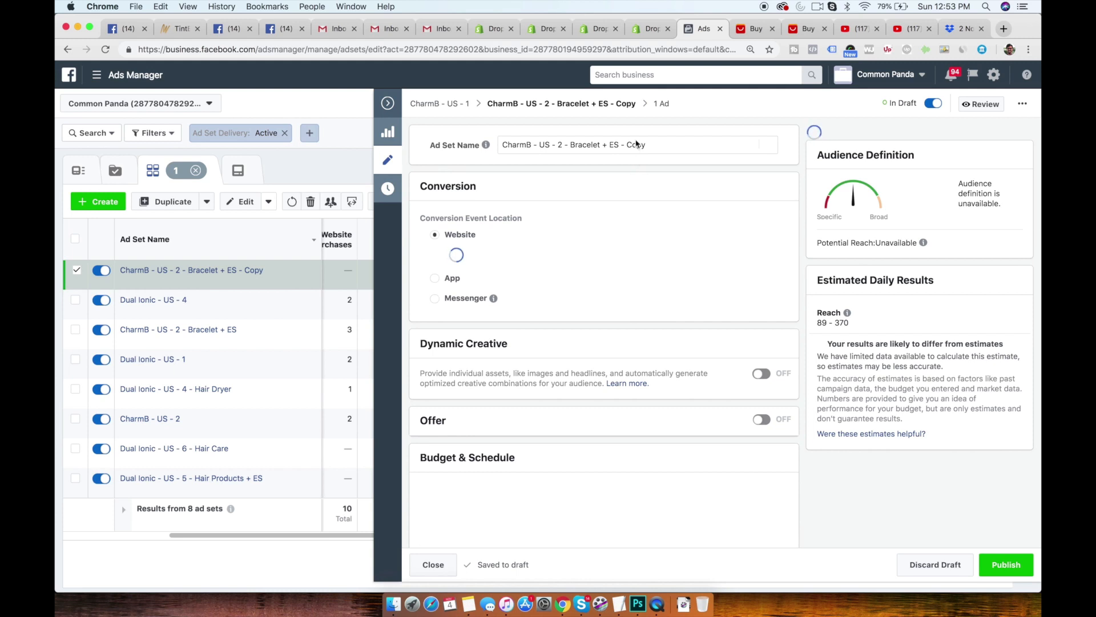
{"action": "double_click", "coordinate": [635, 145]}
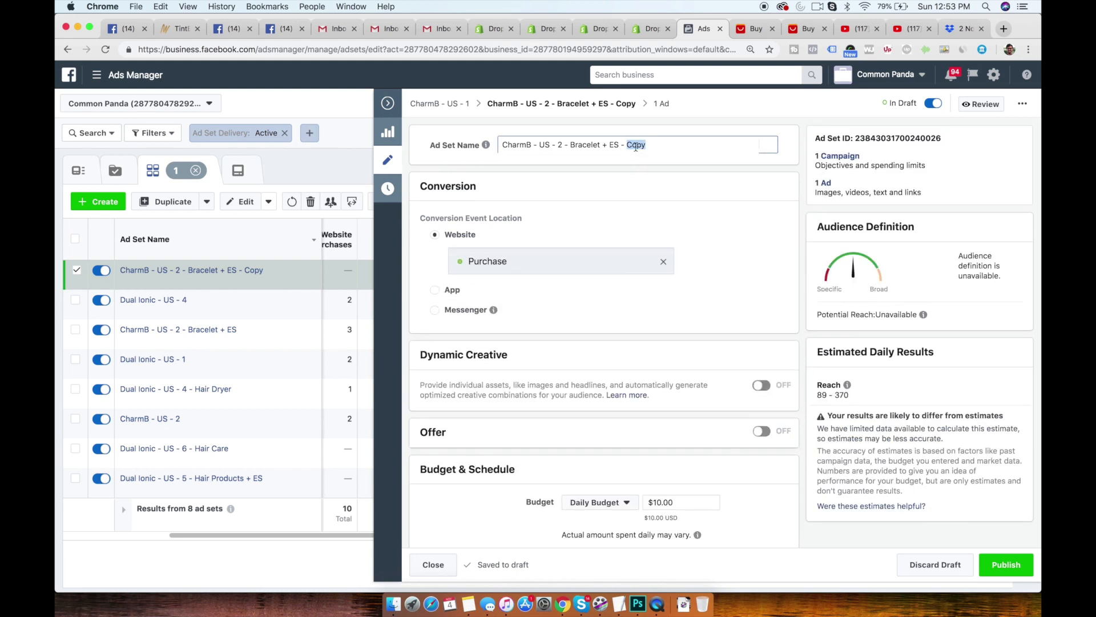
{"action": "type", "text": "$"}
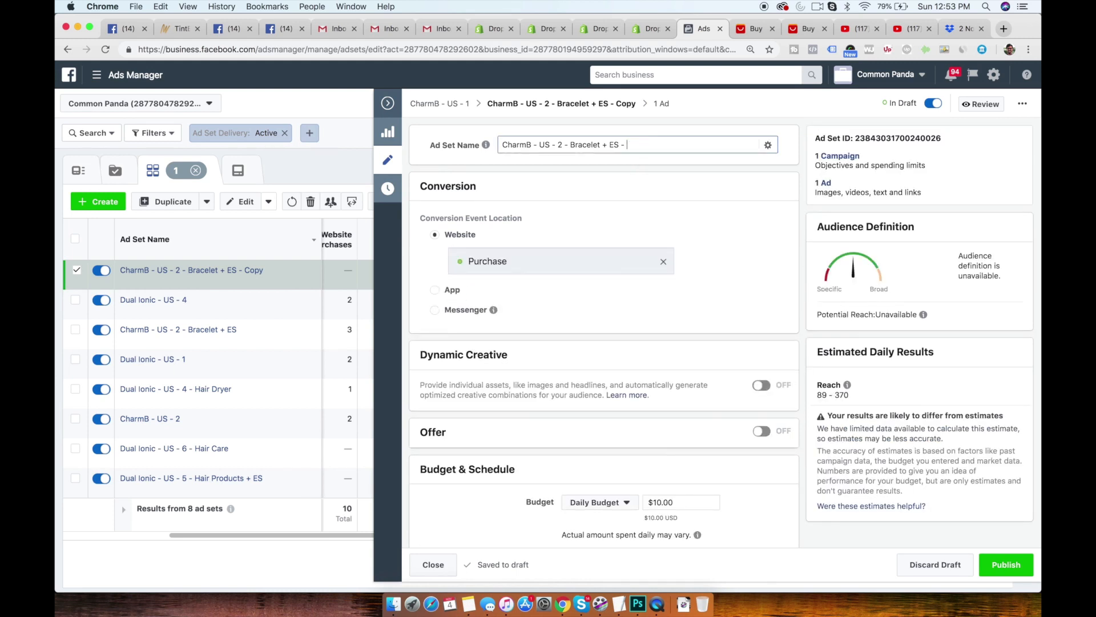
{"action": "type", "text": "2x"}
{"action": "left_click", "coordinate": [676, 186]}
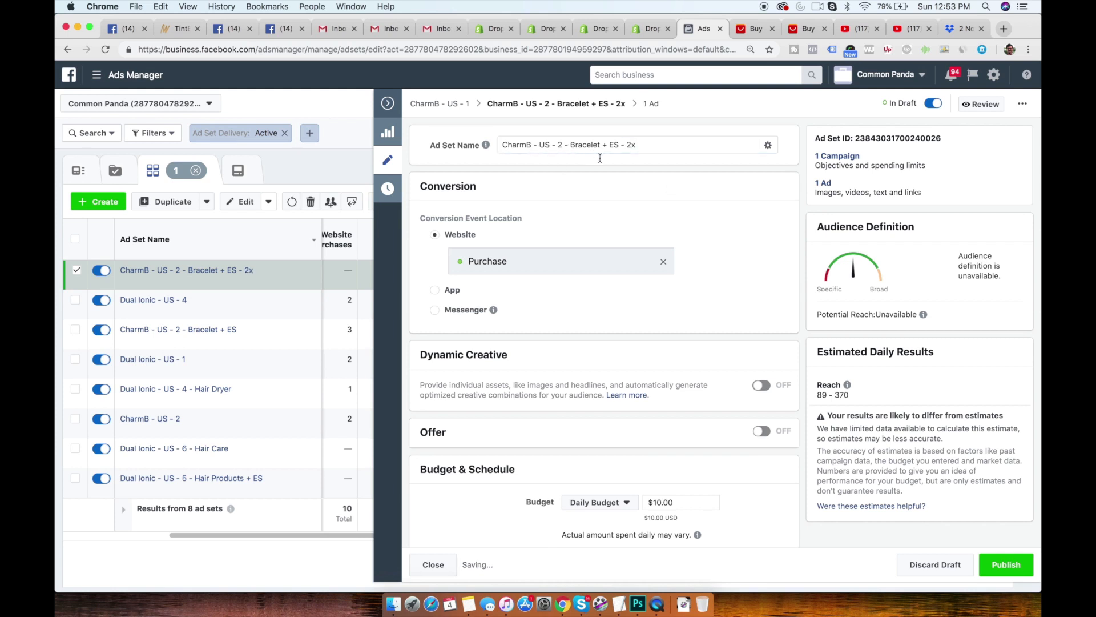
- Set the duplicated ad set's daily budget to $20.00
{"action": "scroll", "coordinate": [611, 204], "scroll_direction": "down", "scroll_amount": 3}
{"action": "scroll", "coordinate": [611, 204], "scroll_direction": "down", "scroll_amount": 7}
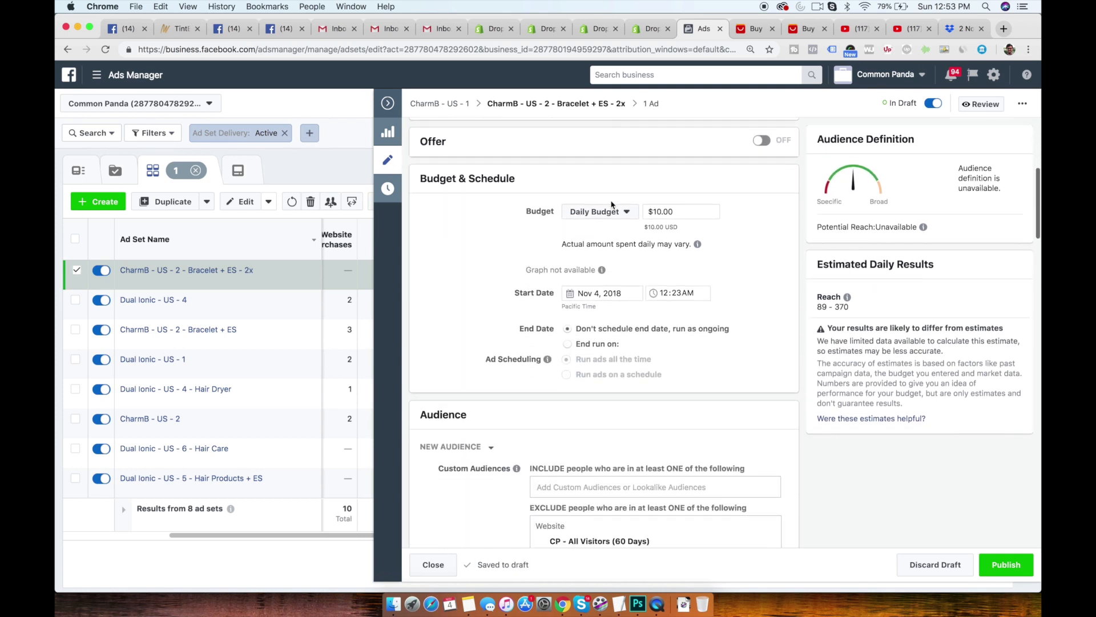
{"action": "left_click", "coordinate": [655, 212]}
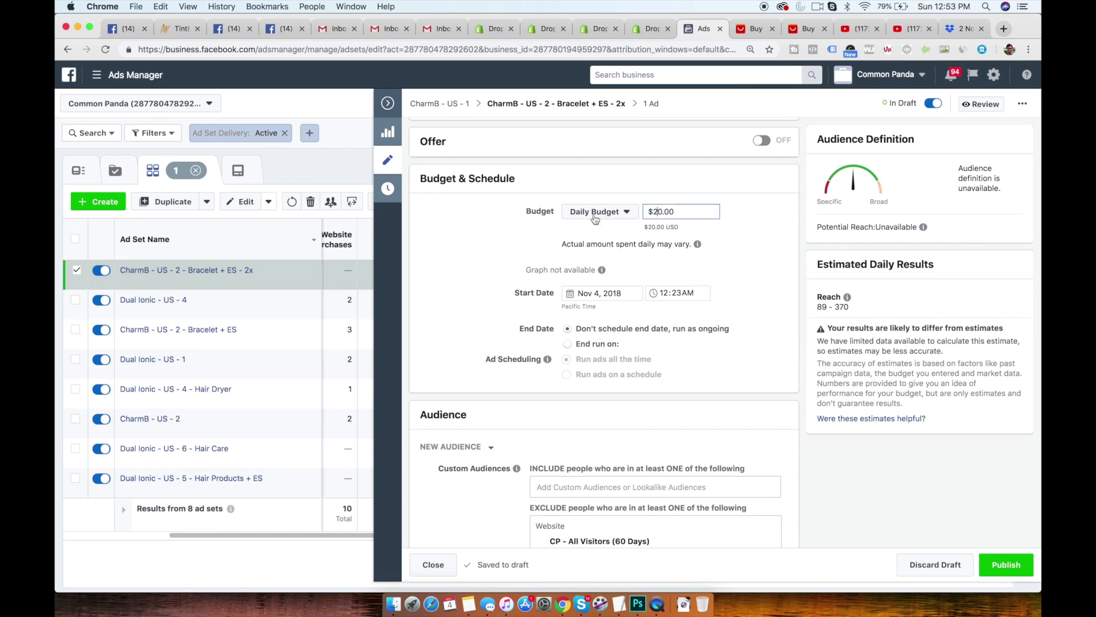
{"action": "left_click", "coordinate": [480, 240]}
- Review the duplicated ad set's audience and placements, publish it, and close the editor
{"action": "scroll", "coordinate": [537, 344], "scroll_direction": "down", "scroll_amount": 9}
{"action": "scroll", "coordinate": [537, 345], "scroll_direction": "down", "scroll_amount": 20}
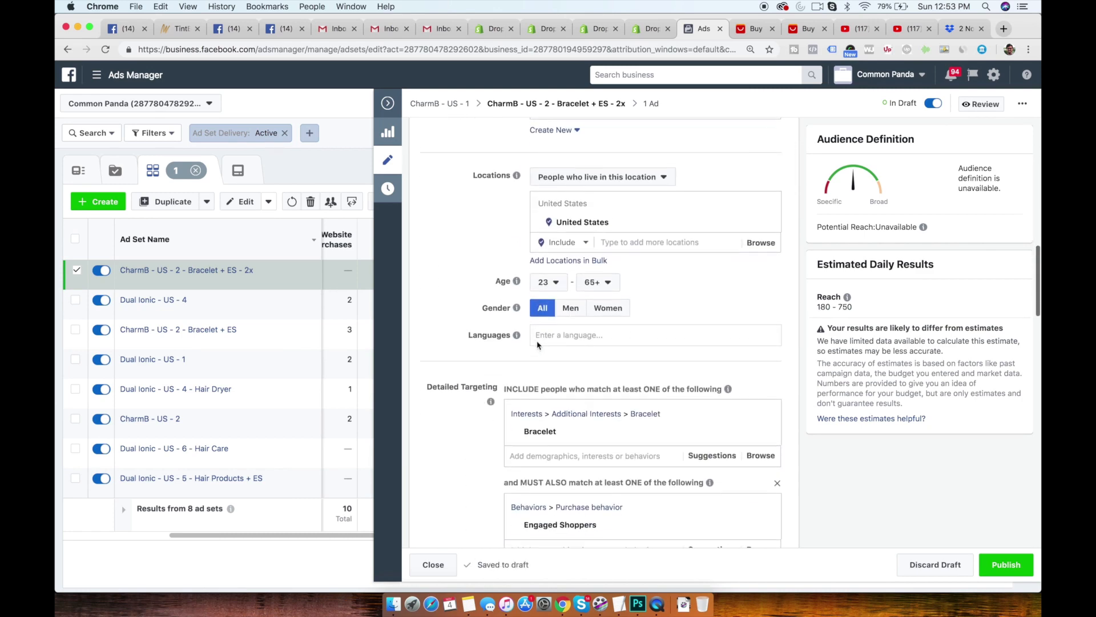
{"action": "scroll", "coordinate": [538, 345], "scroll_direction": "down", "scroll_amount": 15}
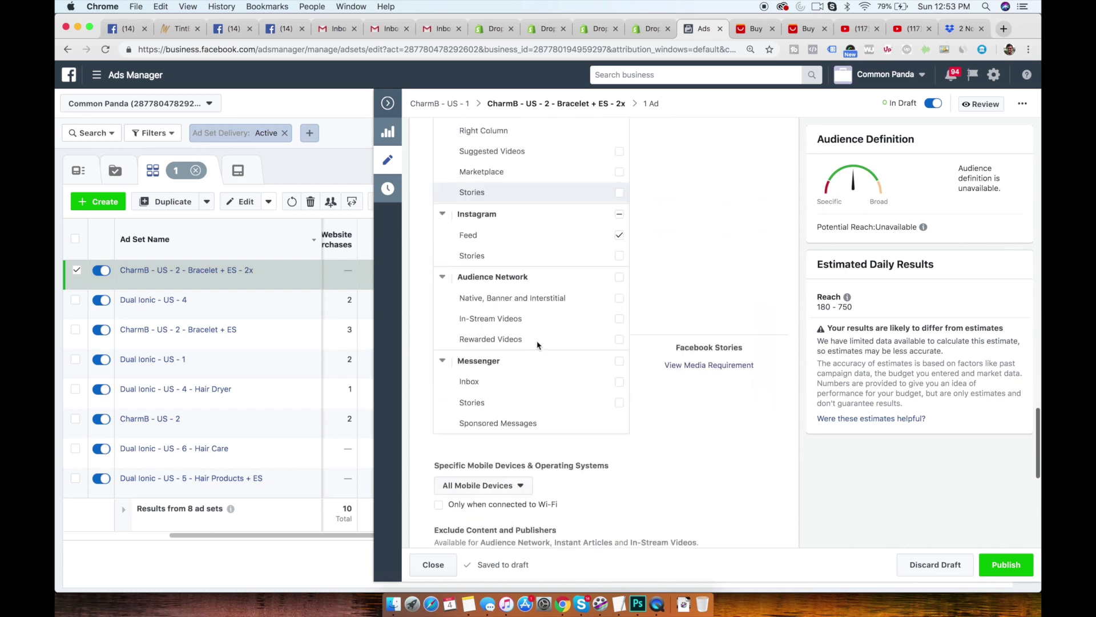
{"action": "left_click", "coordinate": [1018, 566]}
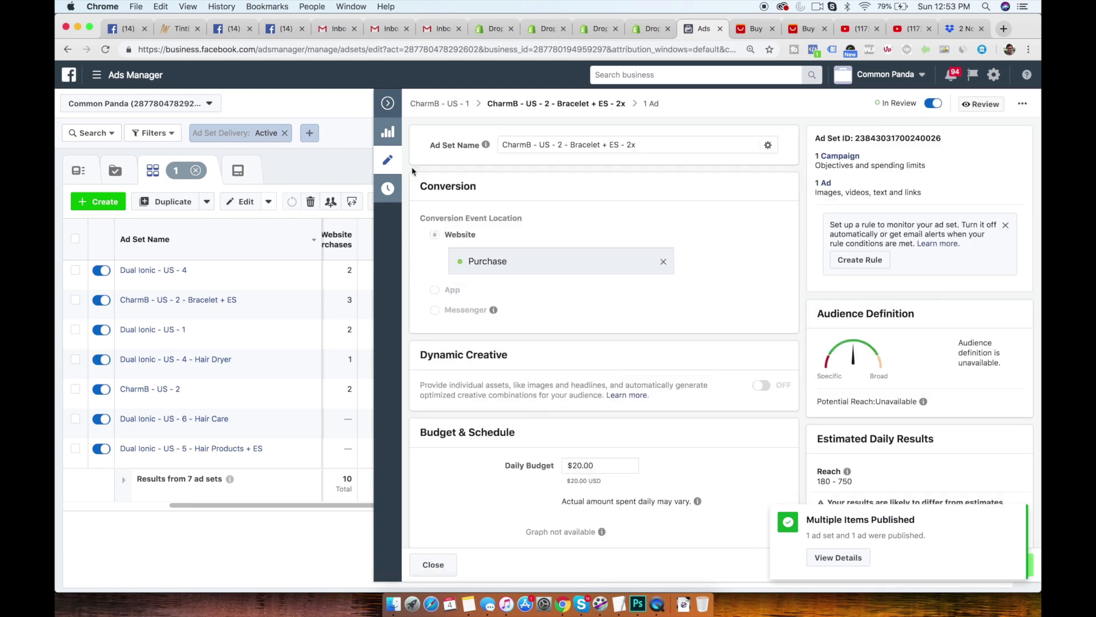
{"action": "left_click", "coordinate": [389, 106]}
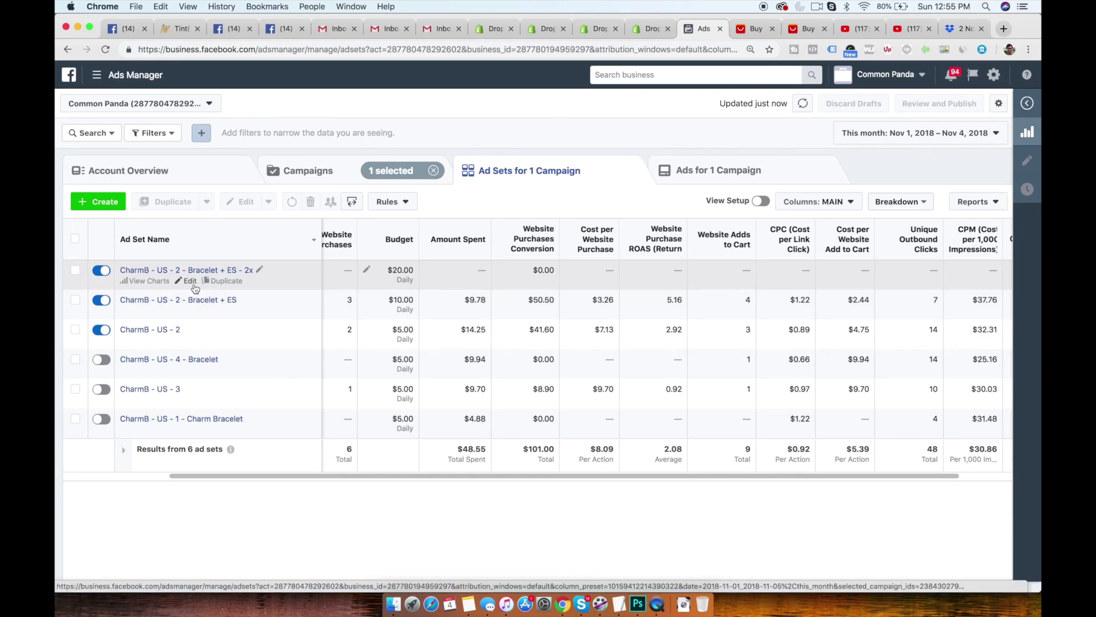
- Check the potential reach of CharmB - US - 2 - Bracelet + ES - 2x without the CP - All Visitors (60 Days) exclusion, discarding the draft
{"action": "left_click", "coordinate": [191, 280]}
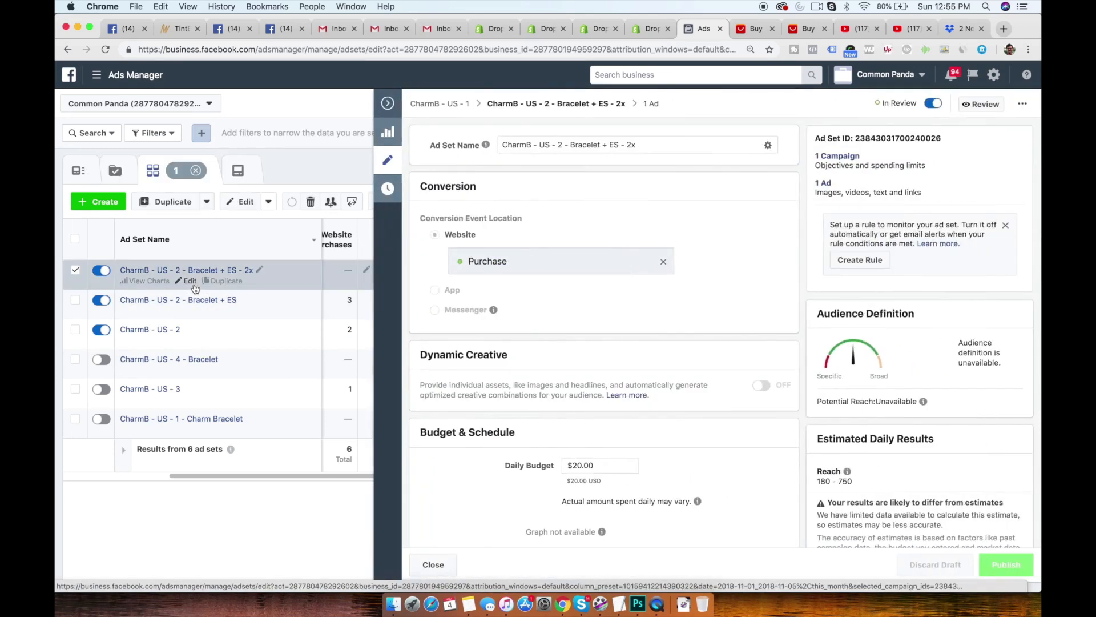
{"action": "scroll", "coordinate": [575, 343], "scroll_direction": "down", "scroll_amount": 5}
{"action": "scroll", "coordinate": [576, 342], "scroll_direction": "down", "scroll_amount": 1}
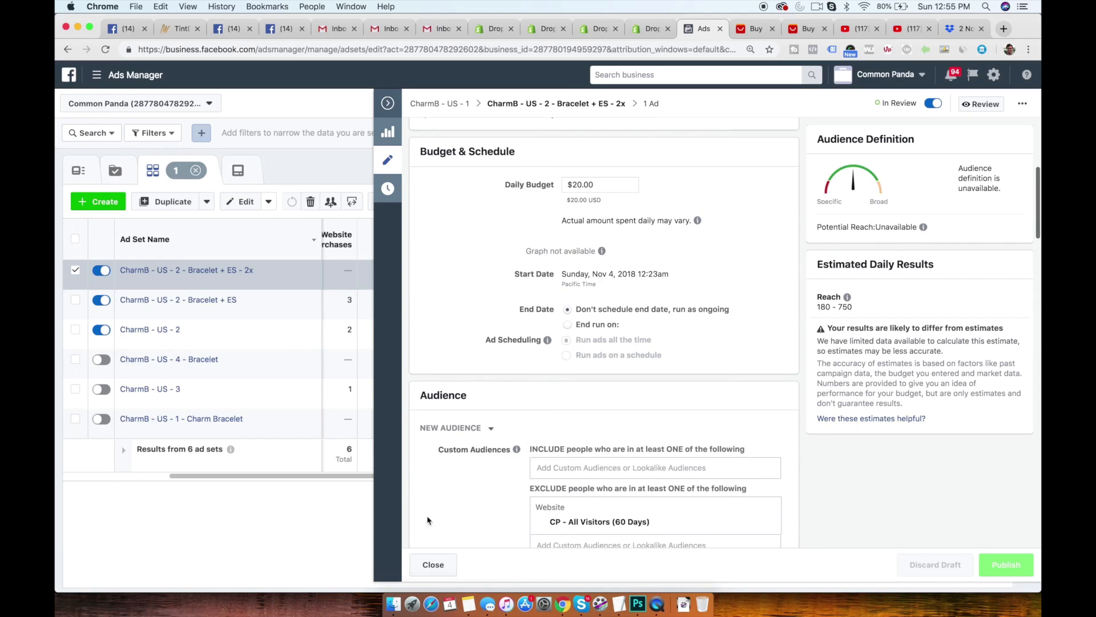
{"action": "scroll", "coordinate": [565, 406], "scroll_direction": "down", "scroll_amount": 5}
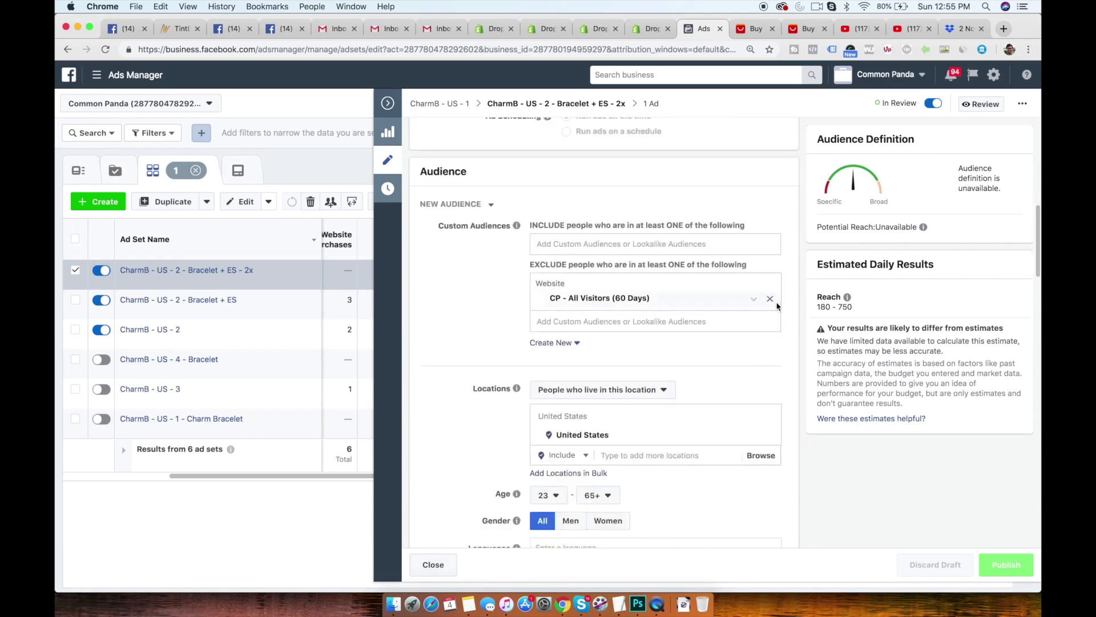
{"action": "left_click", "coordinate": [771, 300]}
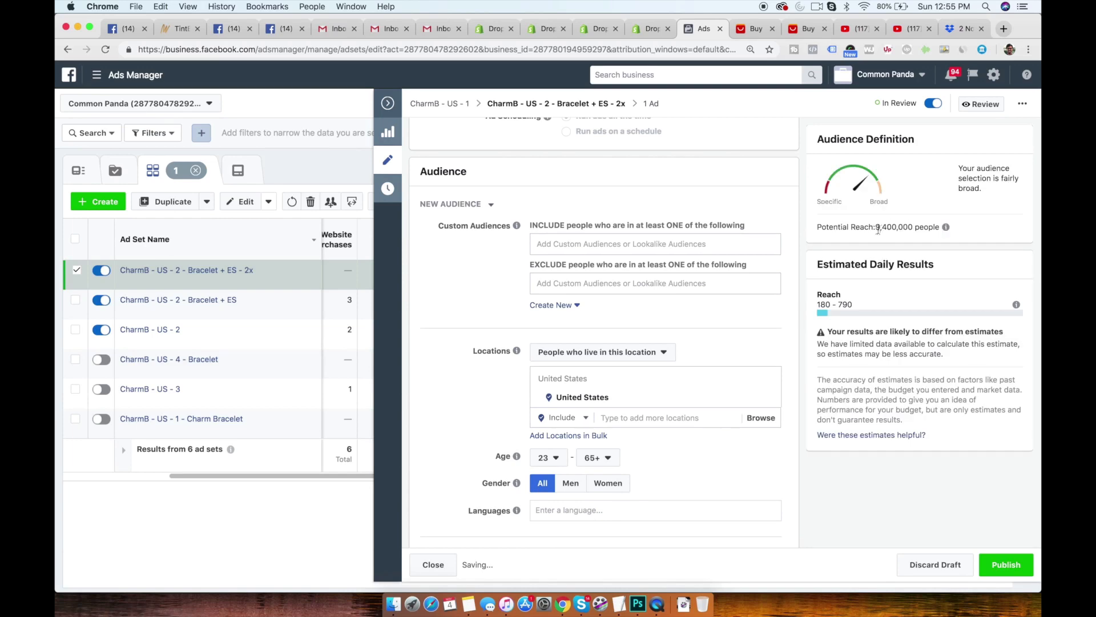
{"action": "left_click_drag", "start_coordinate": [877, 228], "coordinate": [931, 229]}
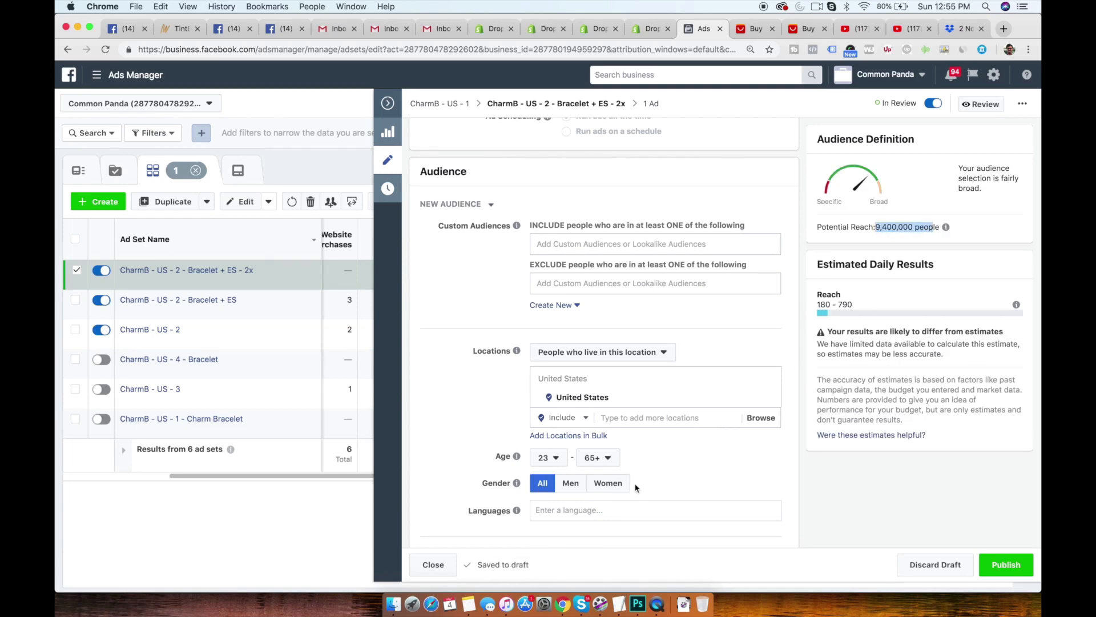
{"action": "left_click", "coordinate": [935, 564]}
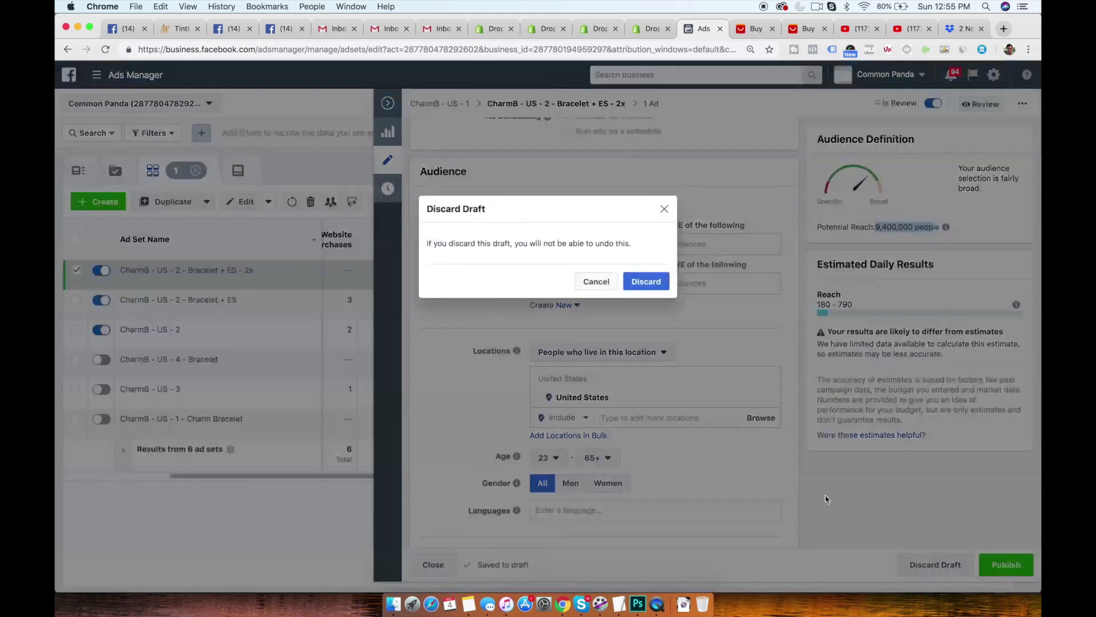
{"action": "left_click", "coordinate": [652, 283]}
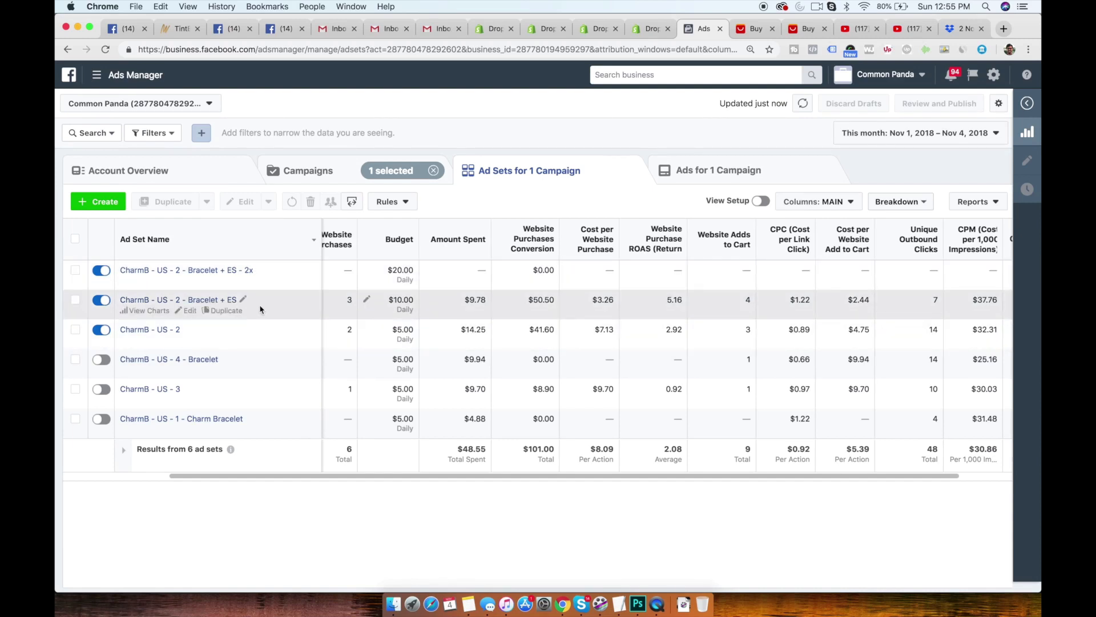
- In the Dual Ionic - US - 1 campaign, duplicate the 7 - Hairbrush and 1 - Hair Straightening ad sets once into the original campaign and publish the copies
{"action": "left_click", "coordinate": [314, 184]}
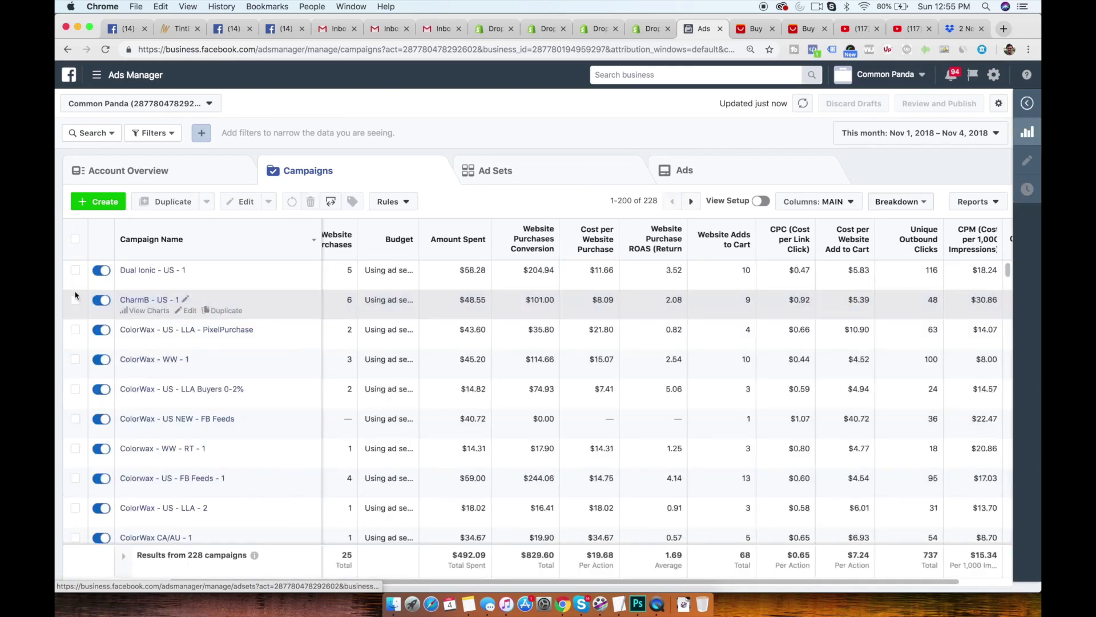
{"action": "left_click", "coordinate": [147, 270]}
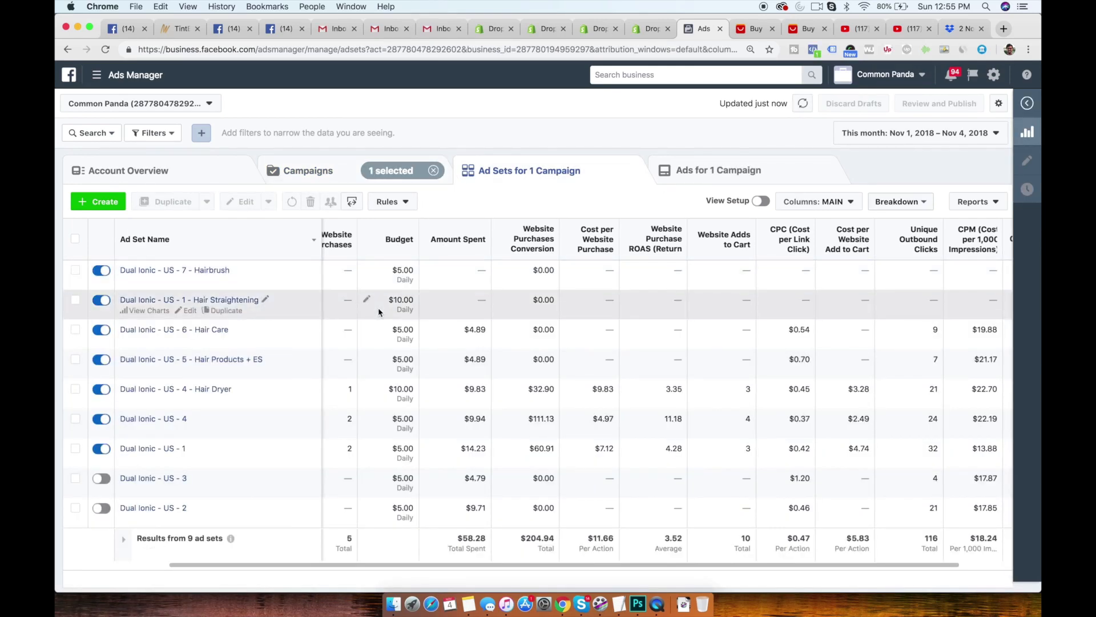
{"action": "scroll", "coordinate": [378, 307], "scroll_direction": "left", "scroll_amount": 5}
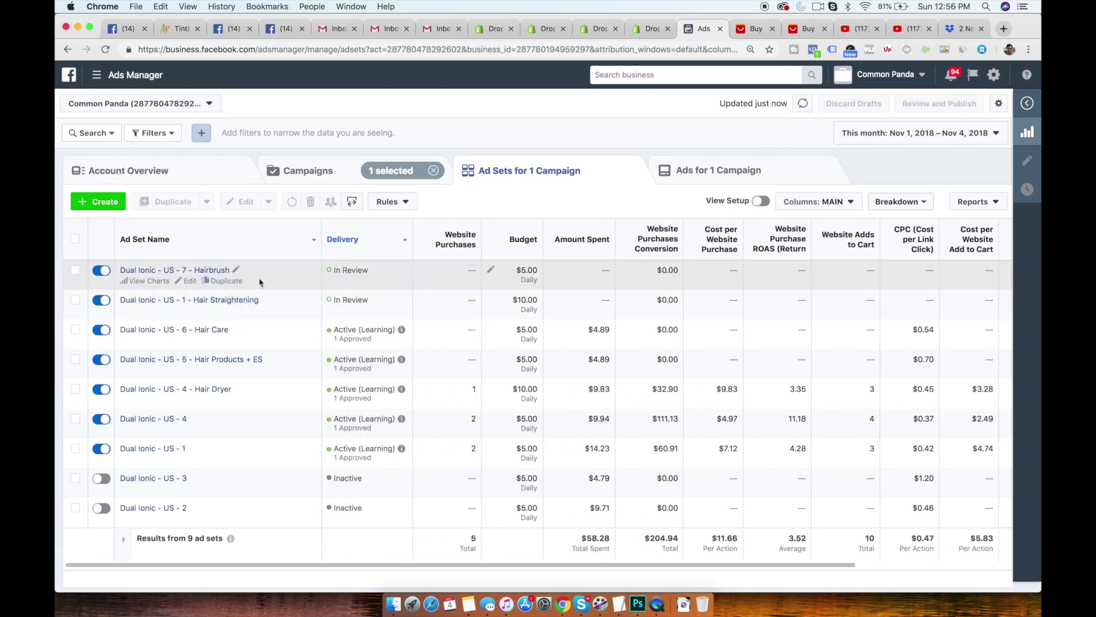
{"action": "left_click", "coordinate": [75, 299]}
{"action": "left_click", "coordinate": [75, 269]}
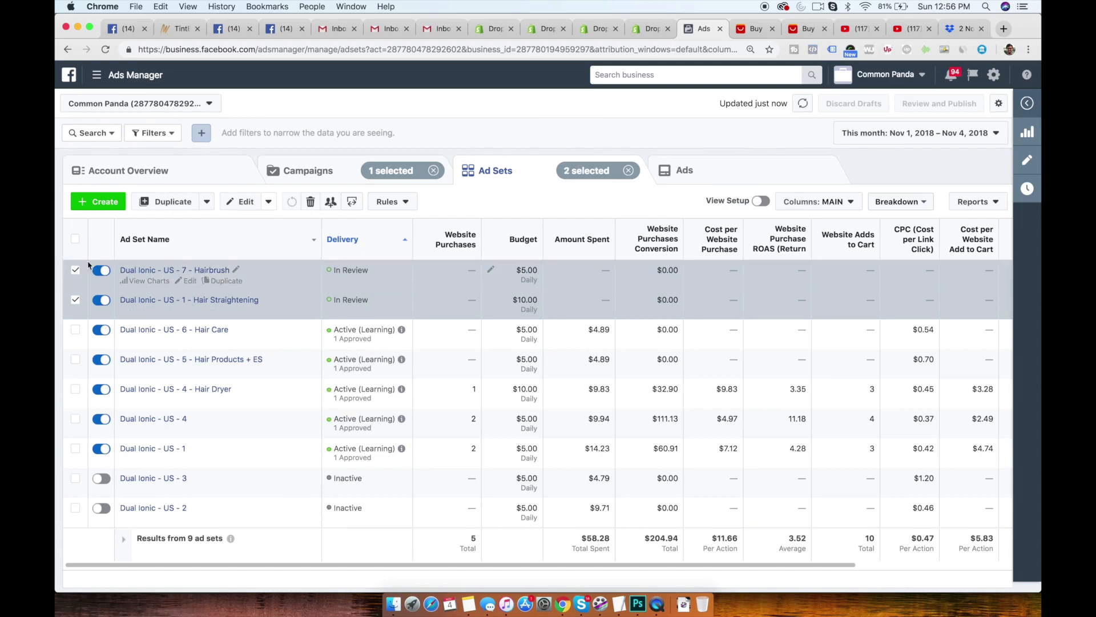
{"action": "left_click", "coordinate": [168, 201]}
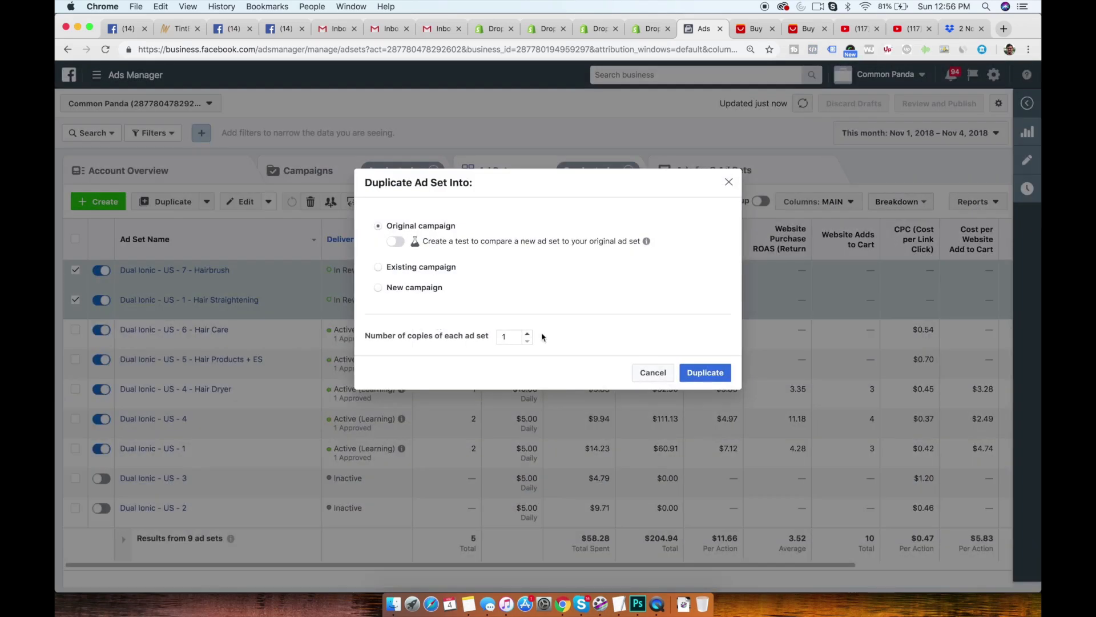
{"action": "left_click", "coordinate": [683, 373]}
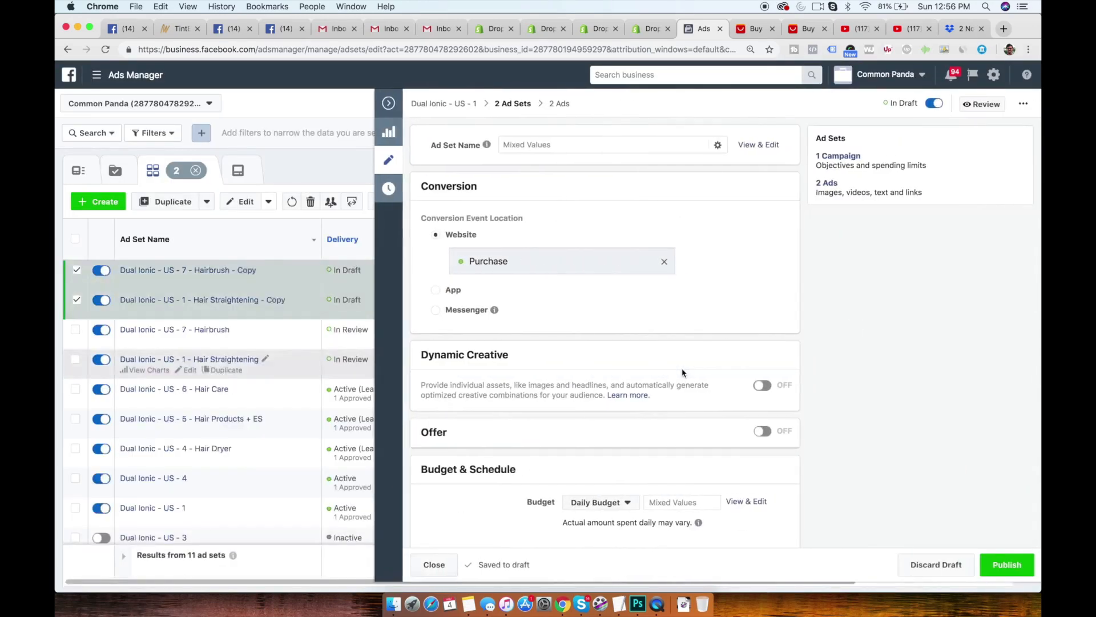
{"action": "scroll", "coordinate": [842, 482], "scroll_direction": "down", "scroll_amount": 15}
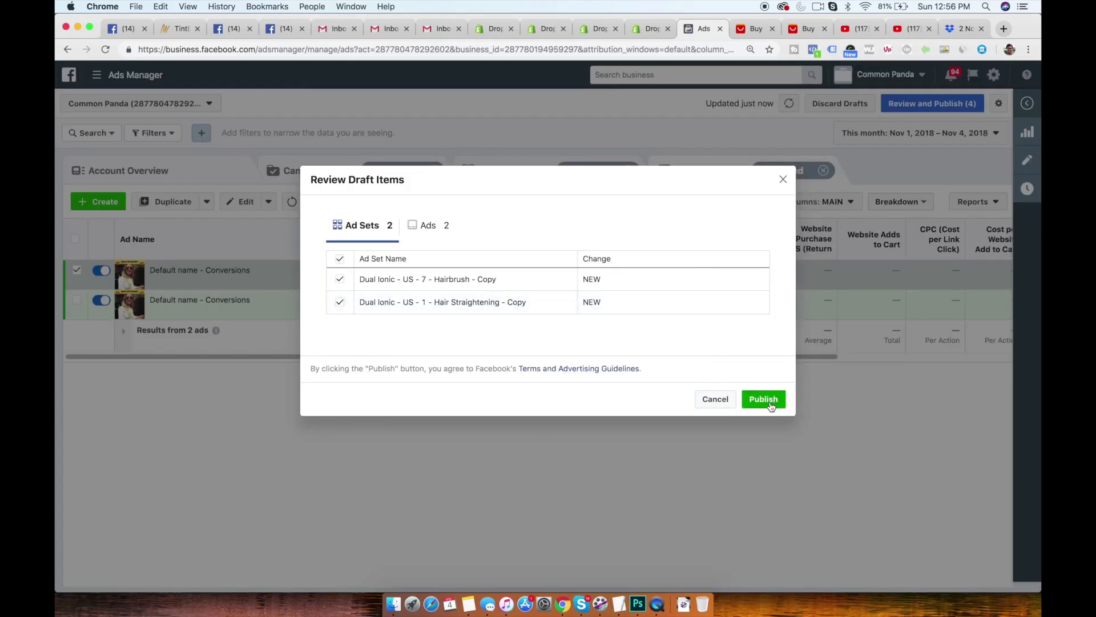
{"action": "left_click", "coordinate": [765, 400]}
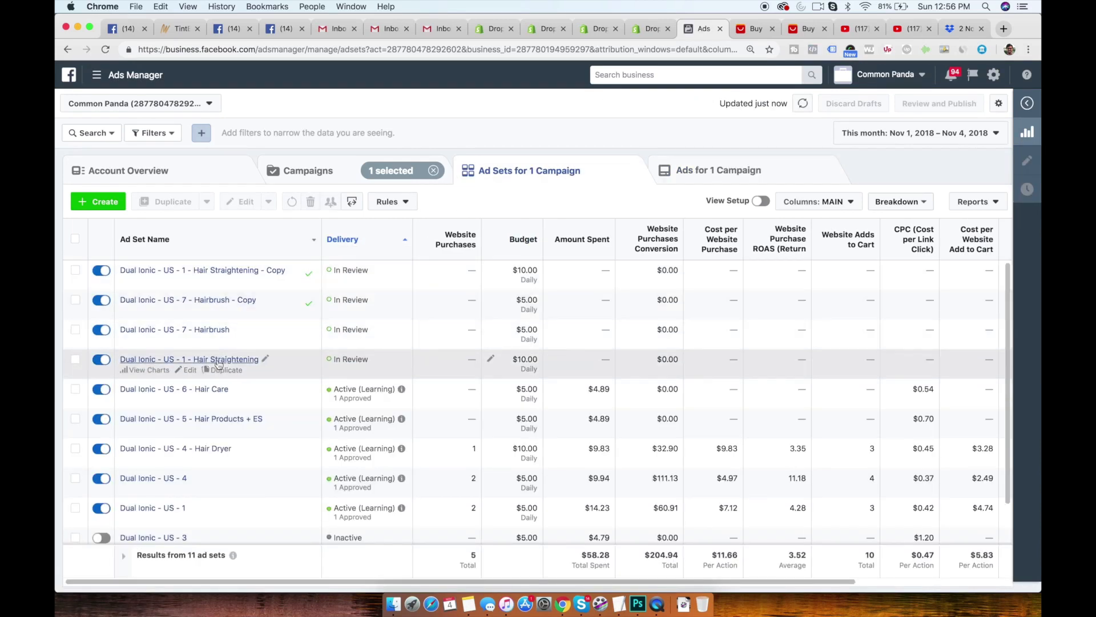
- Turn off the original Dual Ionic - US - 7 - Hairbrush and Dual Ionic - US - 1 - Hair Straightening ad sets and clear the selection
{"action": "left_click", "coordinate": [94, 331]}
{"action": "left_click", "coordinate": [101, 360]}
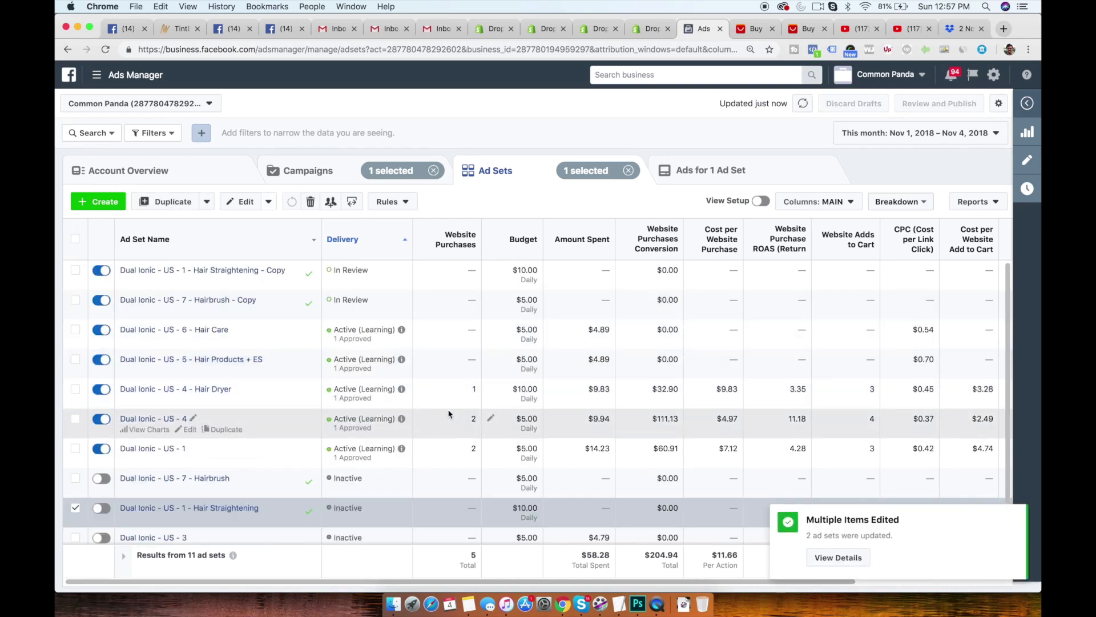
{"action": "left_click", "coordinate": [74, 507]}
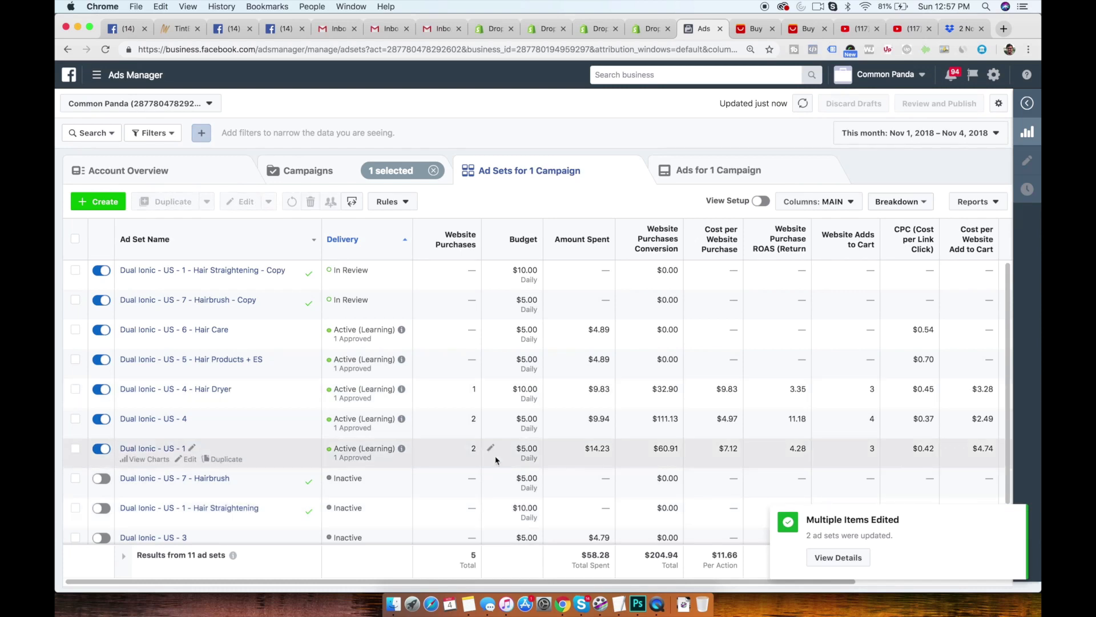
- Examine the Dual Ionic ad sets' total purchase conversion value, ROAS, cost per add to cart and amount spent
{"action": "left_click_drag", "start_coordinate": [582, 555], "coordinate": [672, 555]}
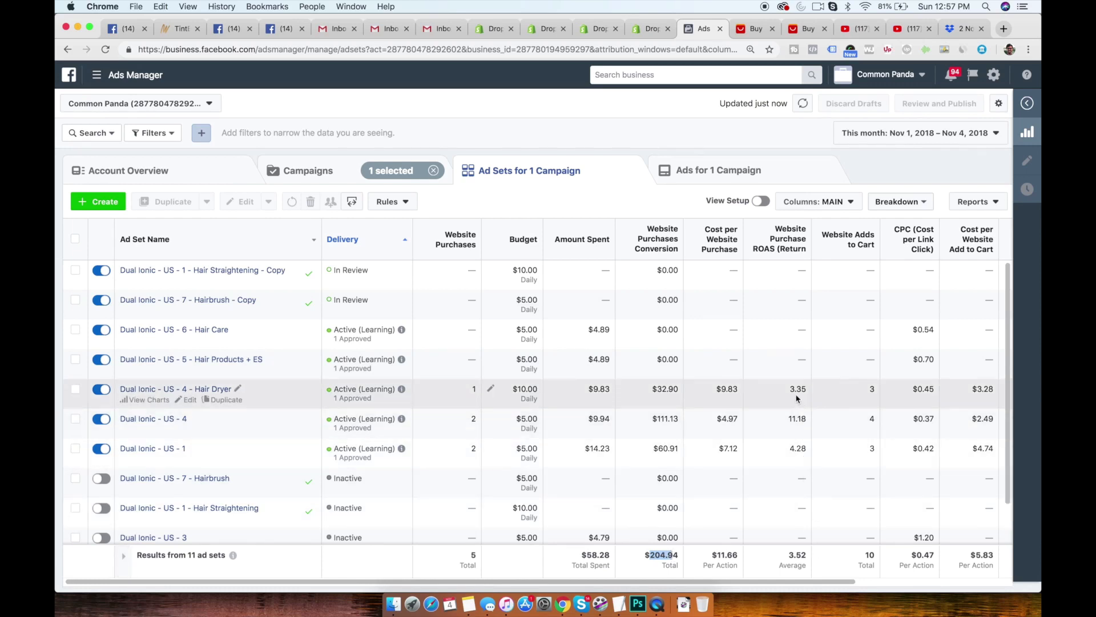
{"action": "scroll", "coordinate": [674, 331], "scroll_direction": "right", "scroll_amount": 4}
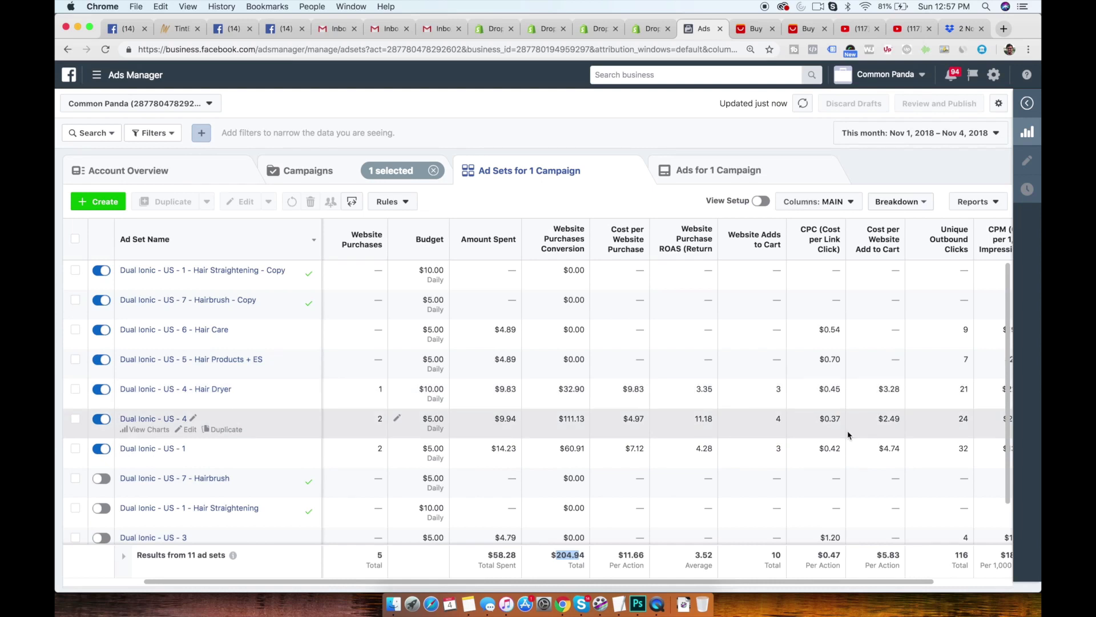
{"action": "left_click", "coordinate": [699, 395]}
{"action": "left_click_drag", "start_coordinate": [694, 419], "coordinate": [708, 419]}
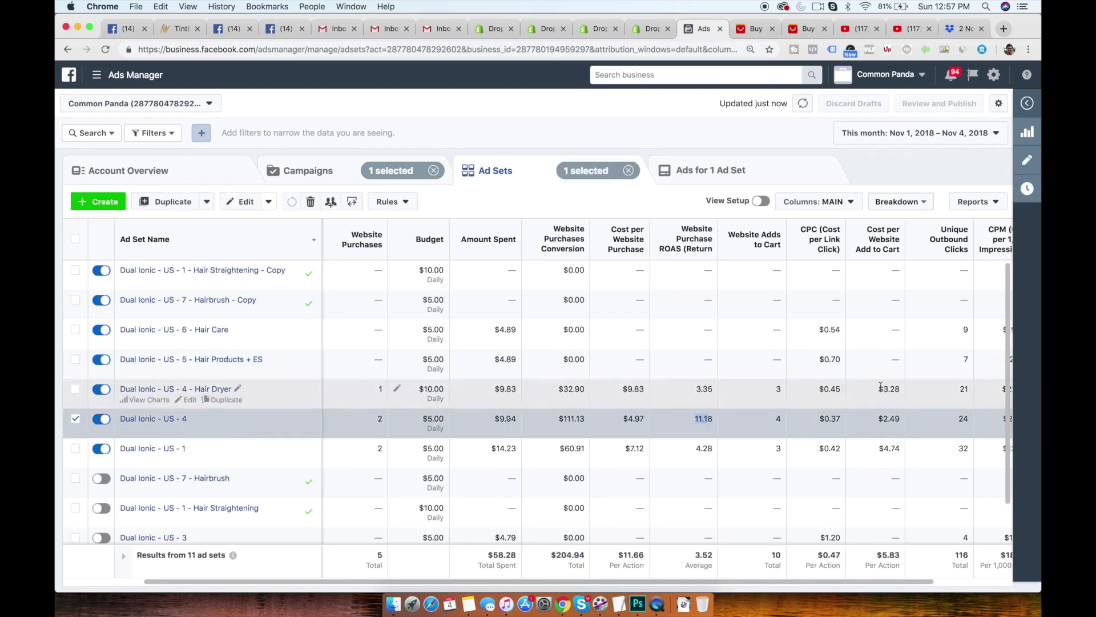
{"action": "left_click_drag", "start_coordinate": [878, 419], "coordinate": [901, 390]}
{"action": "left_click_drag", "start_coordinate": [883, 450], "coordinate": [909, 451]}
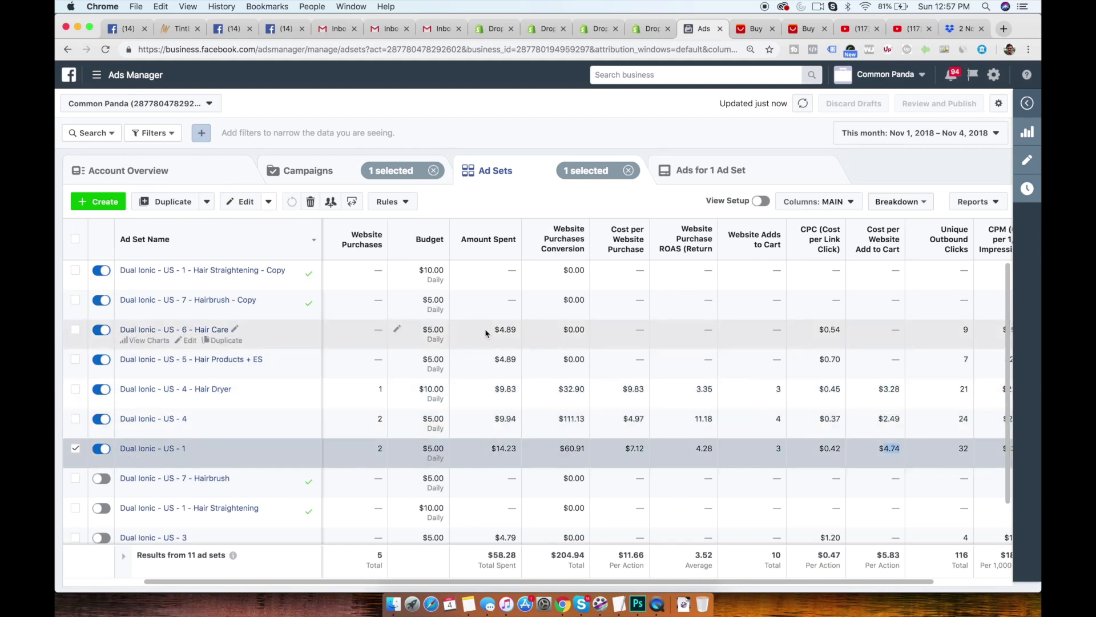
{"action": "left_click_drag", "start_coordinate": [485, 329], "coordinate": [506, 359]}
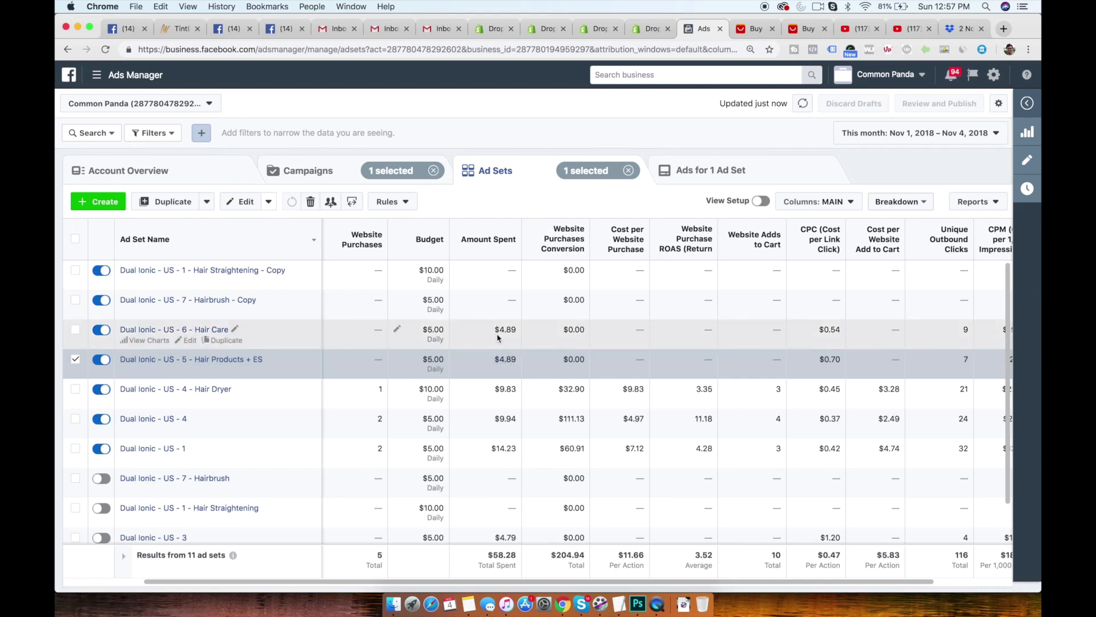
{"action": "left_click", "coordinate": [74, 360]}
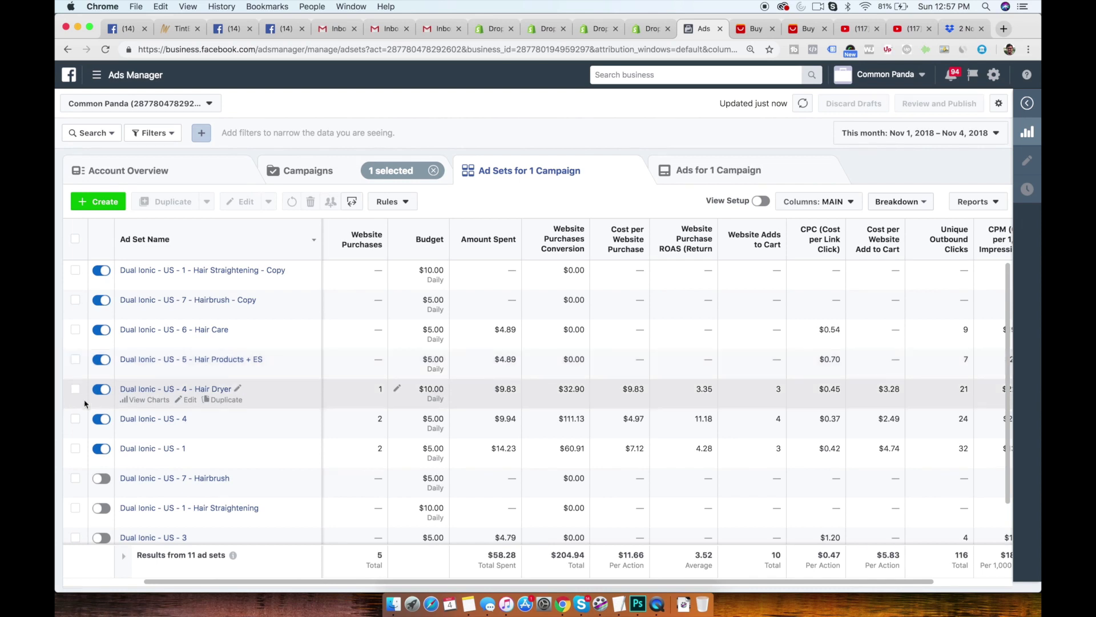
- Duplicate Dual Ionic - US - 4 - Hair Dryer once into its original campaign and name the copy Dual Ionic - US - 4 - Hair Dryer - 2x
{"action": "left_click", "coordinate": [227, 400]}
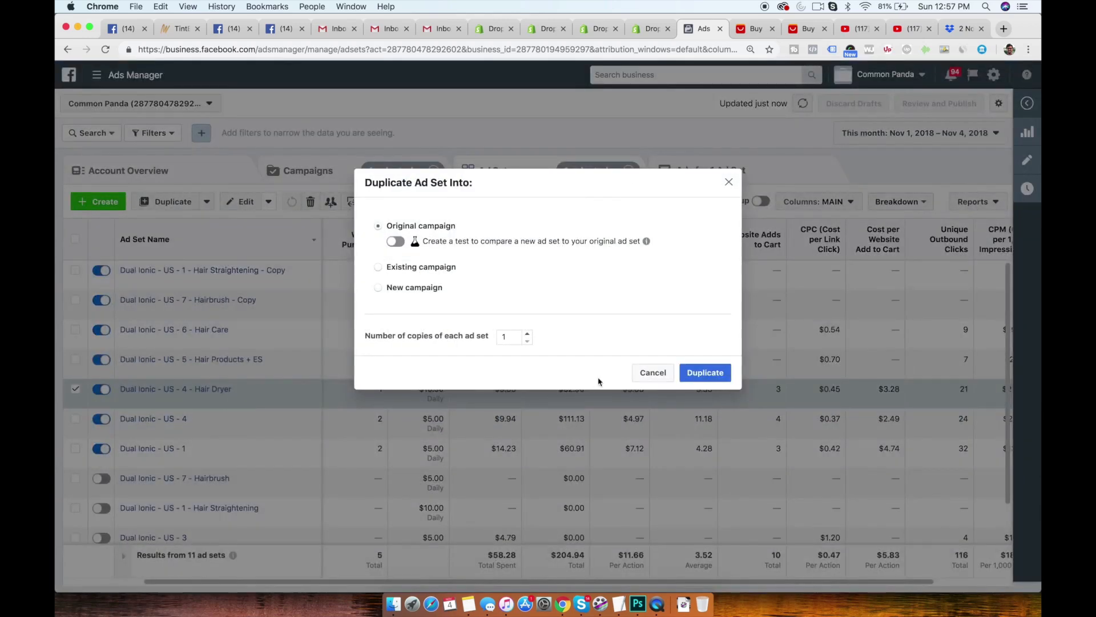
{"action": "left_click", "coordinate": [687, 374]}
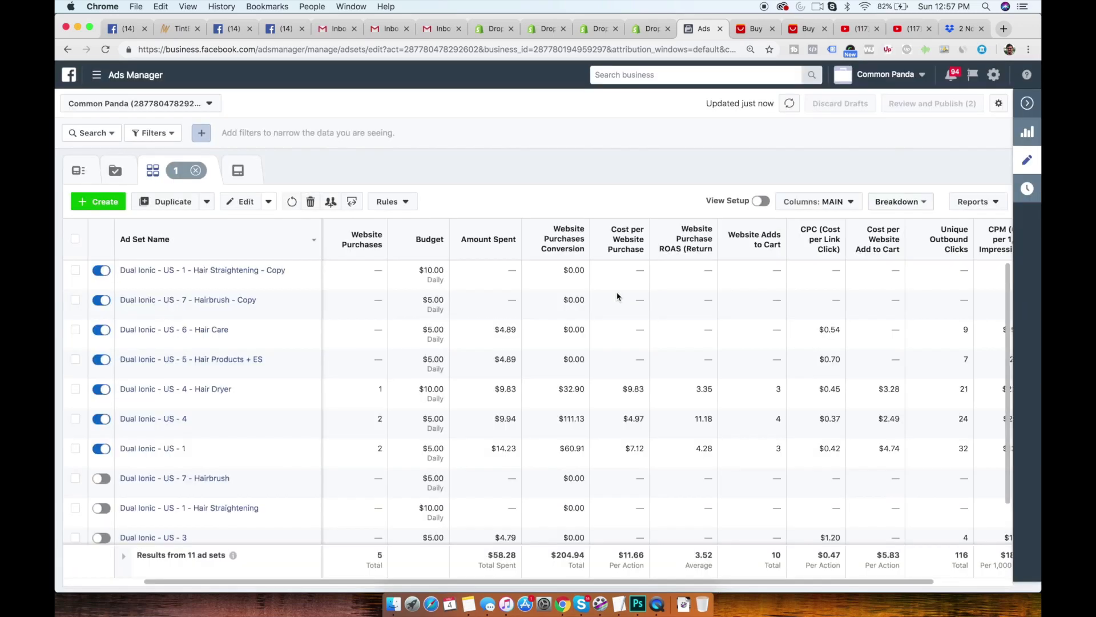
{"action": "double_click", "coordinate": [630, 145]}
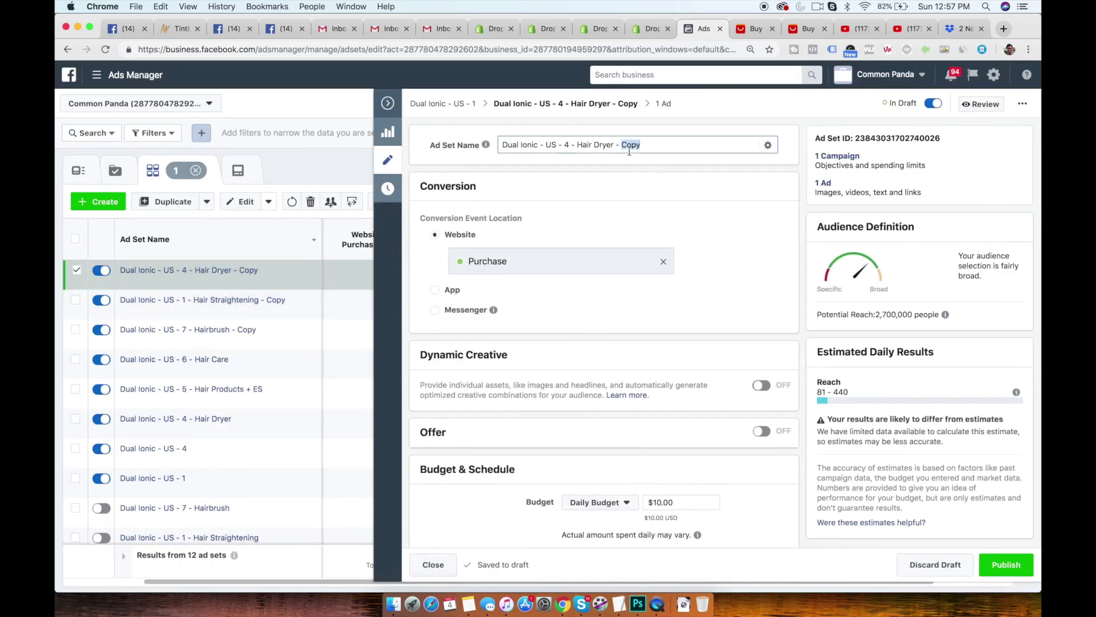
{"action": "type", "text": "2x"}
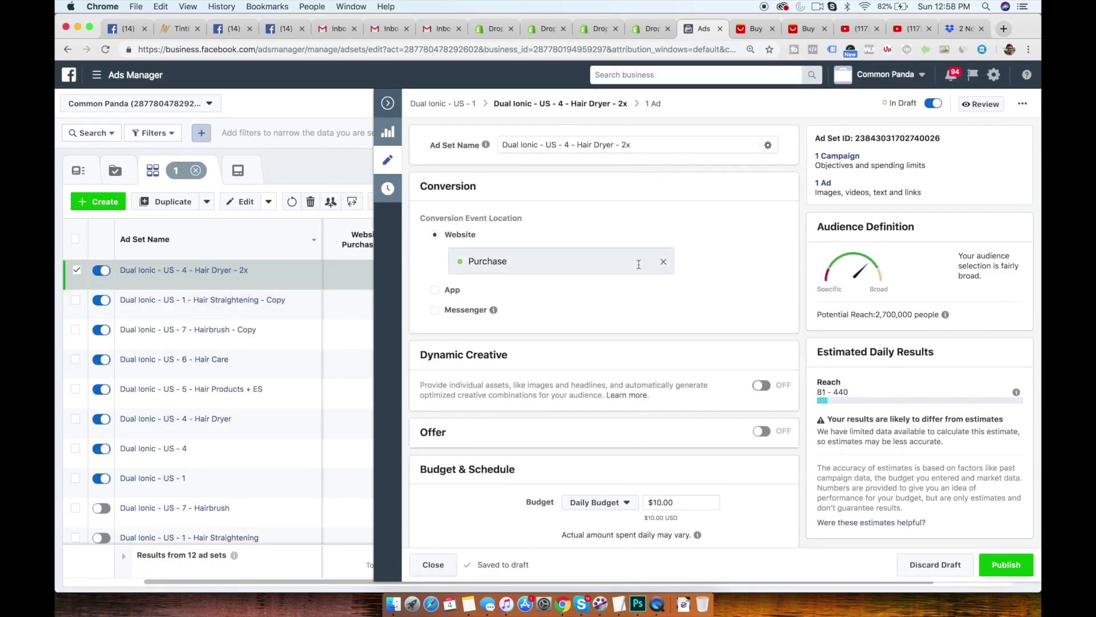
- Set the Hair Dryer copy's daily budget to $20.00, publish it, and close the editor
{"action": "scroll", "coordinate": [656, 257], "scroll_direction": "down", "scroll_amount": 5}
{"action": "left_click", "coordinate": [655, 382]}
{"action": "key", "text": "BackSpace"}
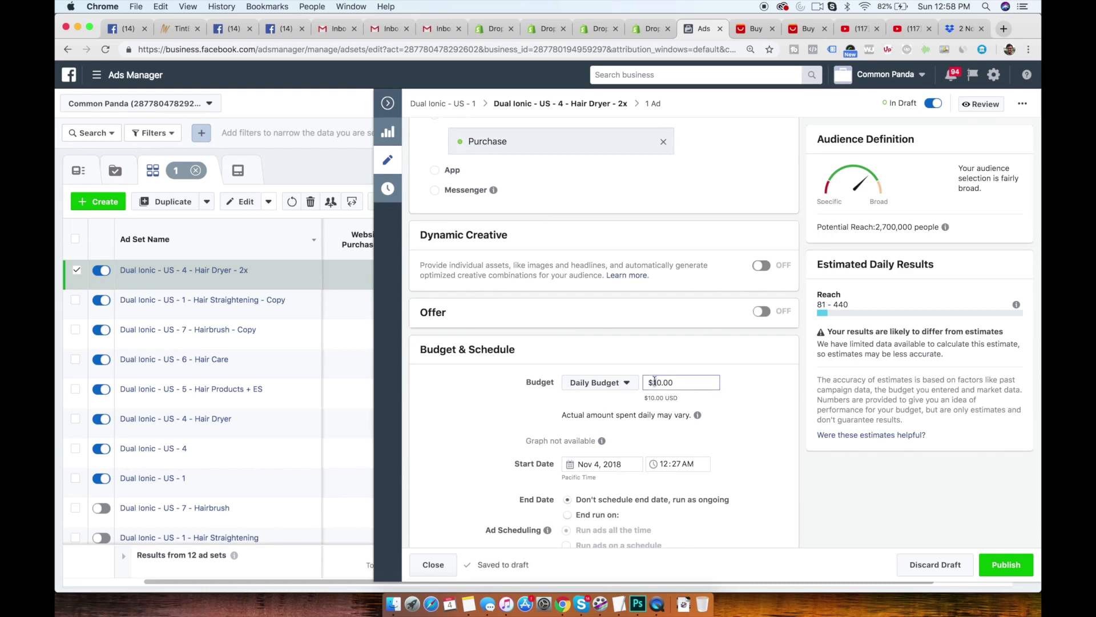
{"action": "type", "text": "2"}
{"action": "scroll", "coordinate": [619, 425], "scroll_direction": "down", "scroll_amount": 15}
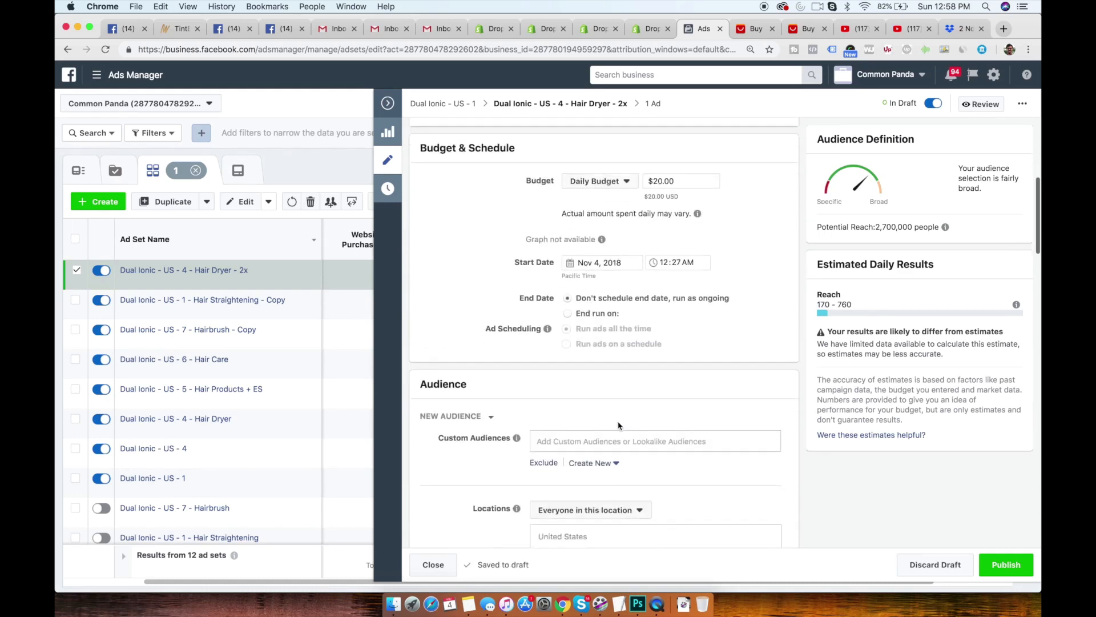
{"action": "scroll", "coordinate": [619, 425], "scroll_direction": "down", "scroll_amount": 10}
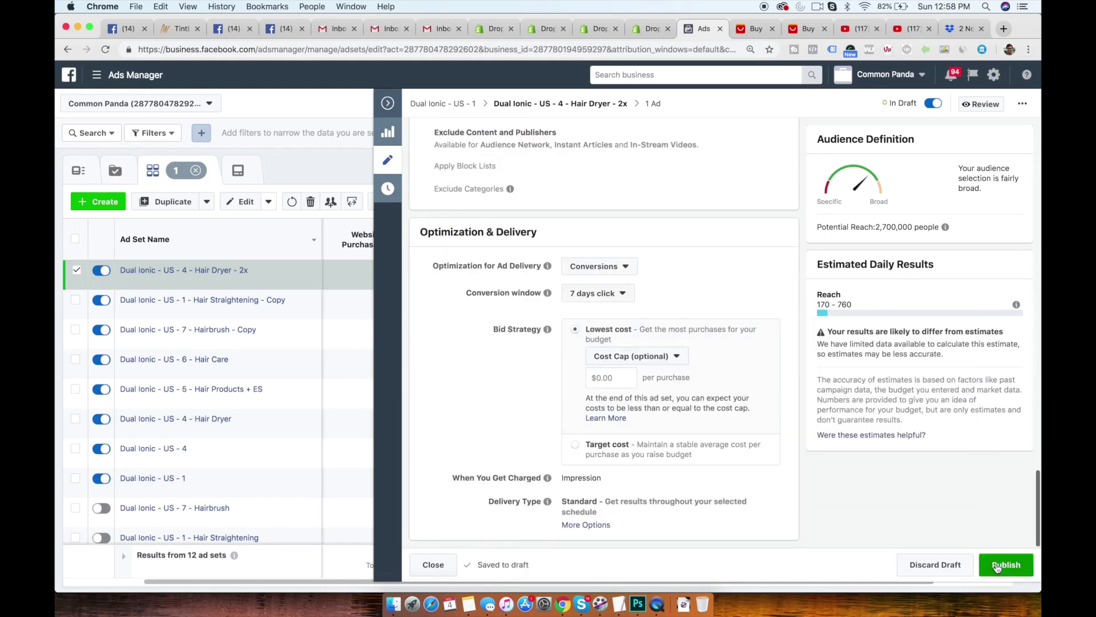
{"action": "left_click", "coordinate": [388, 103]}
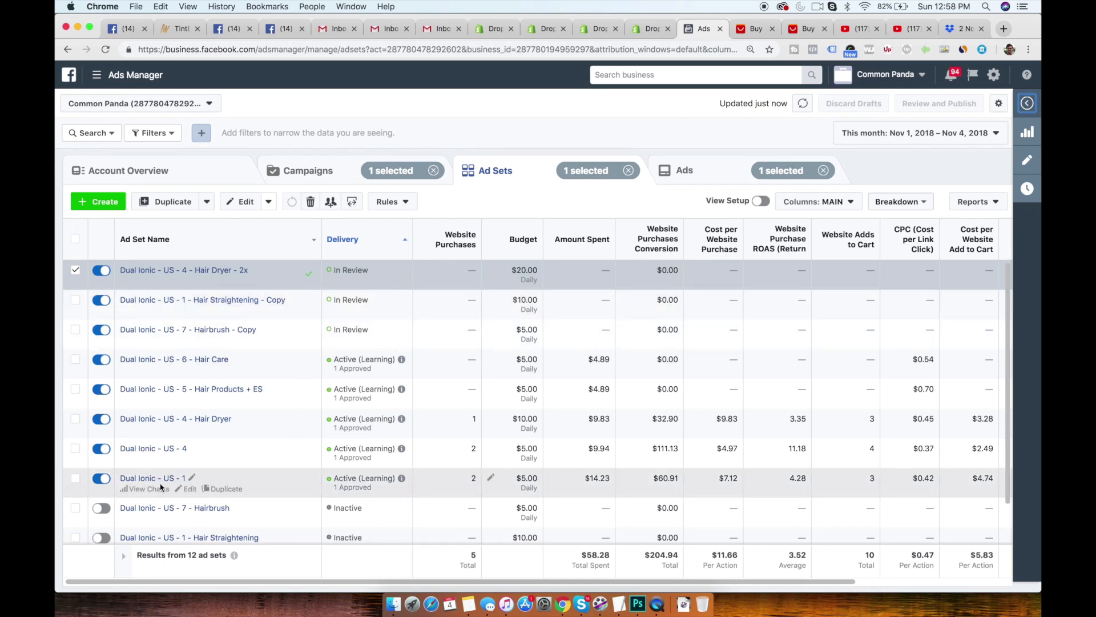
- Duplicate the Dual Ionic - US - 4 ad set once into its original campaign and name the copy Dual Ionic - US - 8
{"action": "left_click", "coordinate": [75, 448]}
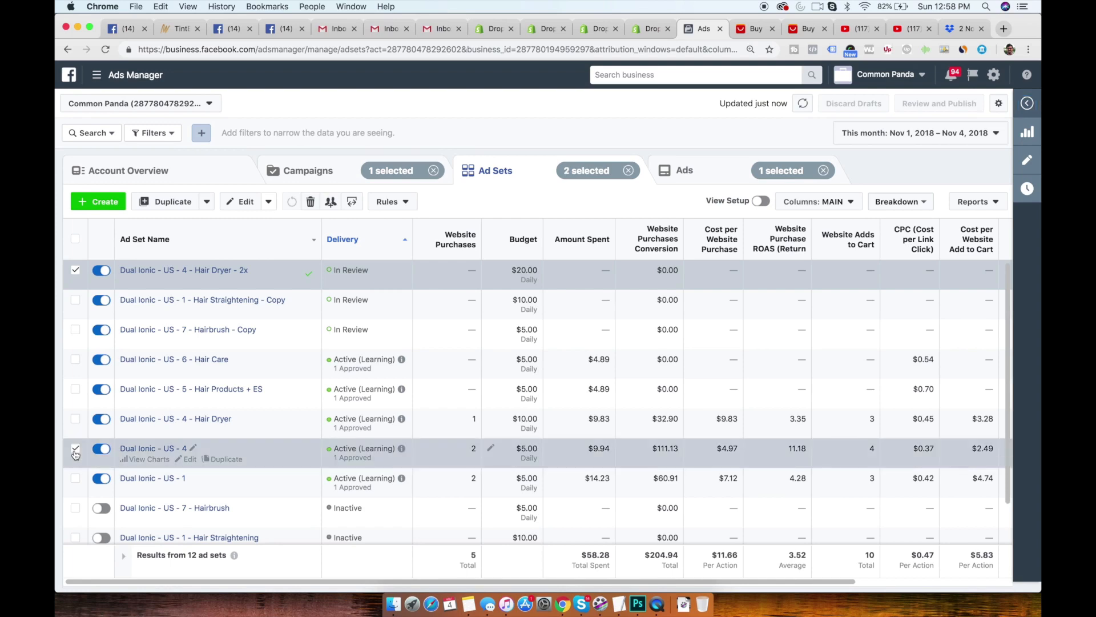
{"action": "left_click", "coordinate": [221, 459]}
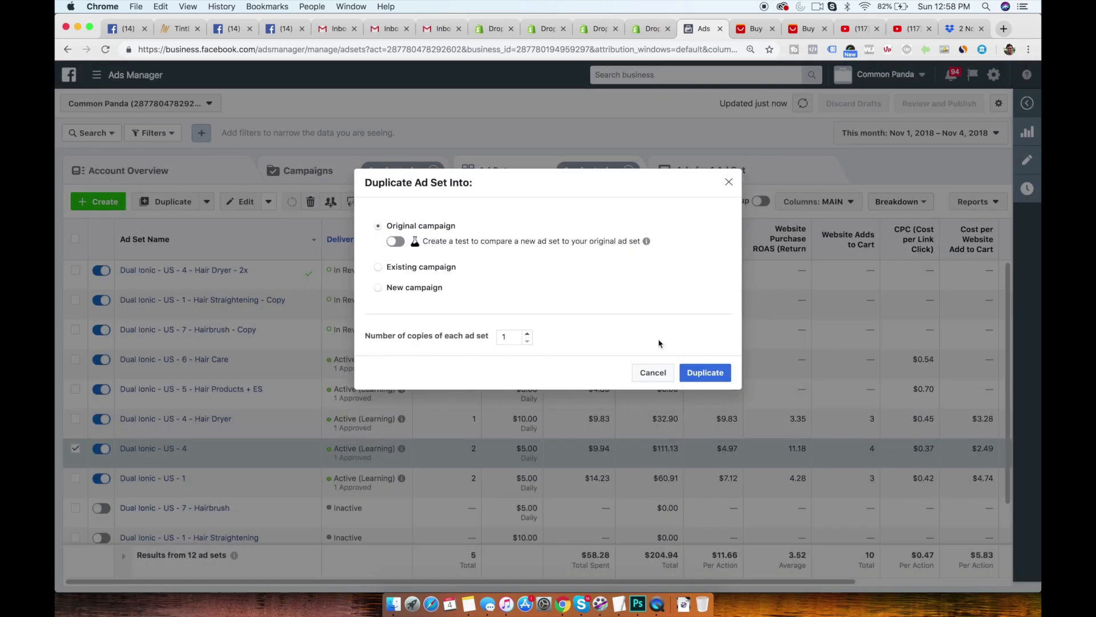
{"action": "left_click", "coordinate": [706, 374]}
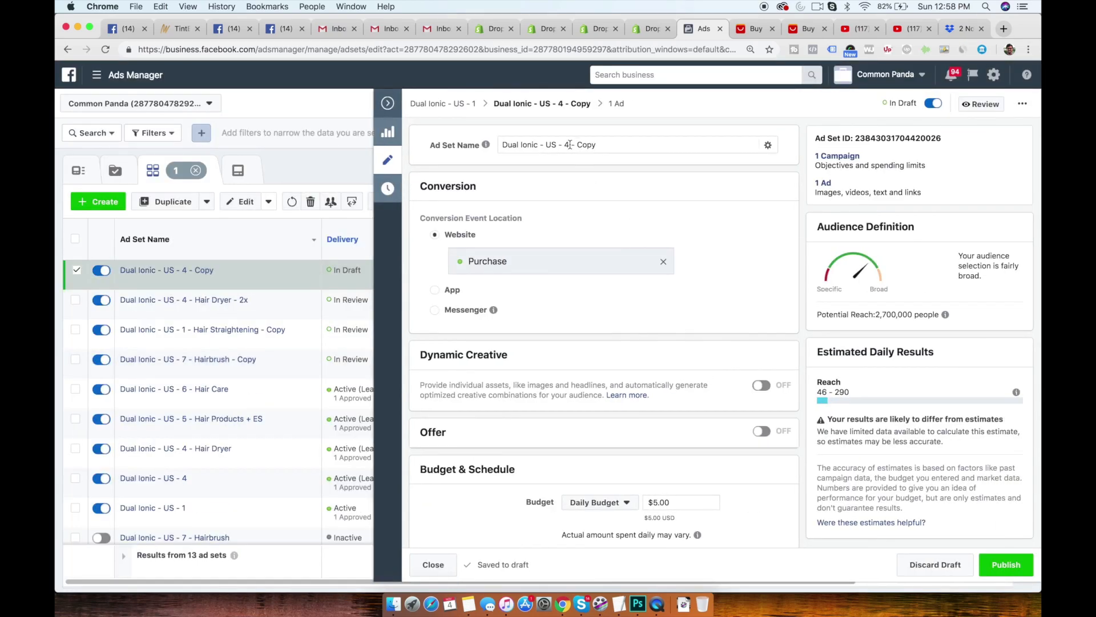
{"action": "left_click_drag", "start_coordinate": [564, 145], "coordinate": [625, 146]}
{"action": "type", "text": "8"}
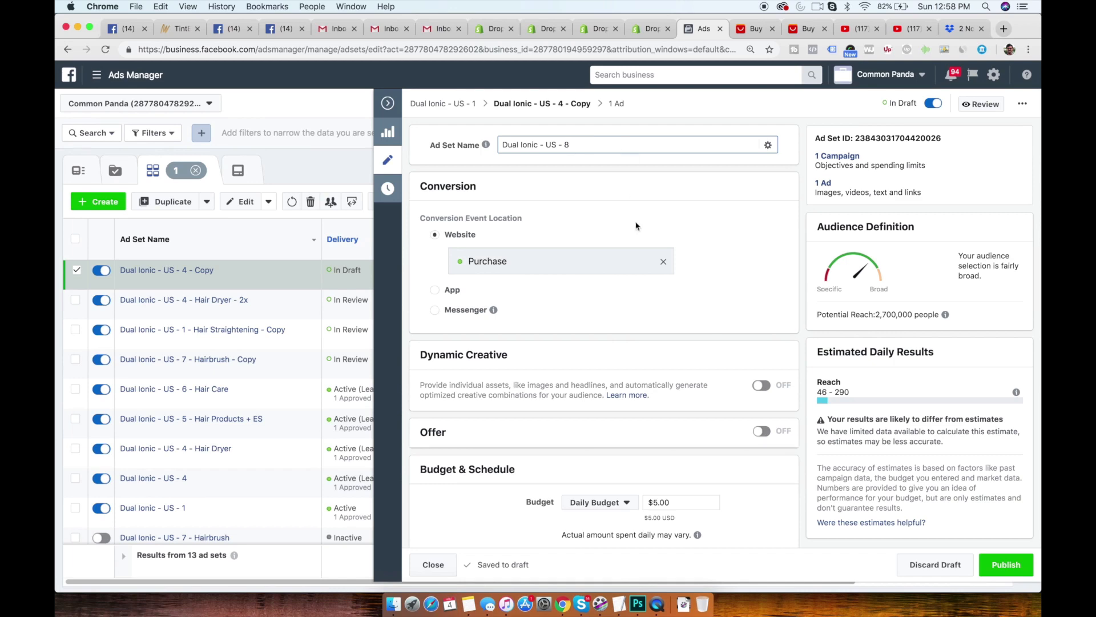
- Replace the Hair dryer interest with Hair care in the detailed targeting of the Dual Ionic - US - 8 ad set
{"action": "left_click", "coordinate": [600, 200]}
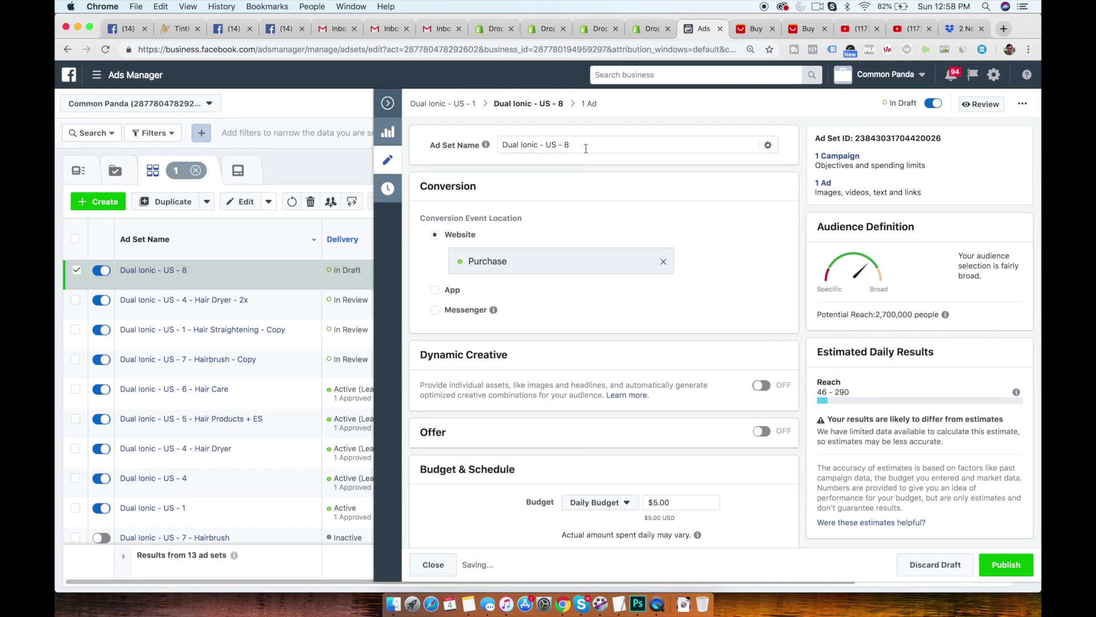
{"action": "scroll", "coordinate": [599, 297], "scroll_direction": "down", "scroll_amount": 10}
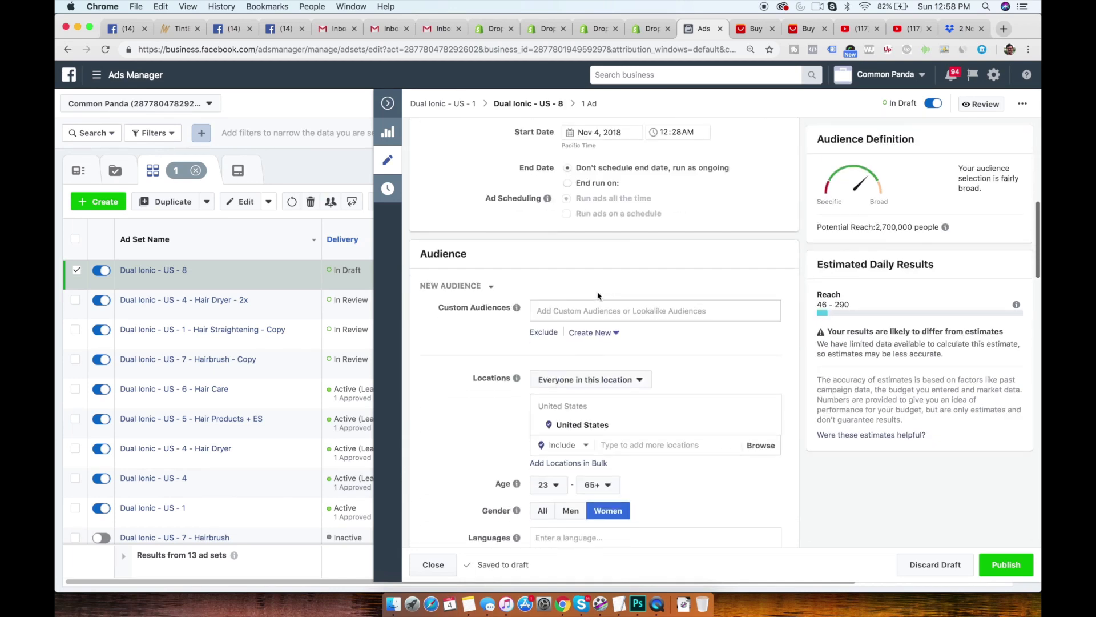
{"action": "scroll", "coordinate": [598, 295], "scroll_direction": "down", "scroll_amount": 14}
{"action": "scroll", "coordinate": [685, 274], "scroll_direction": "up", "scroll_amount": 7}
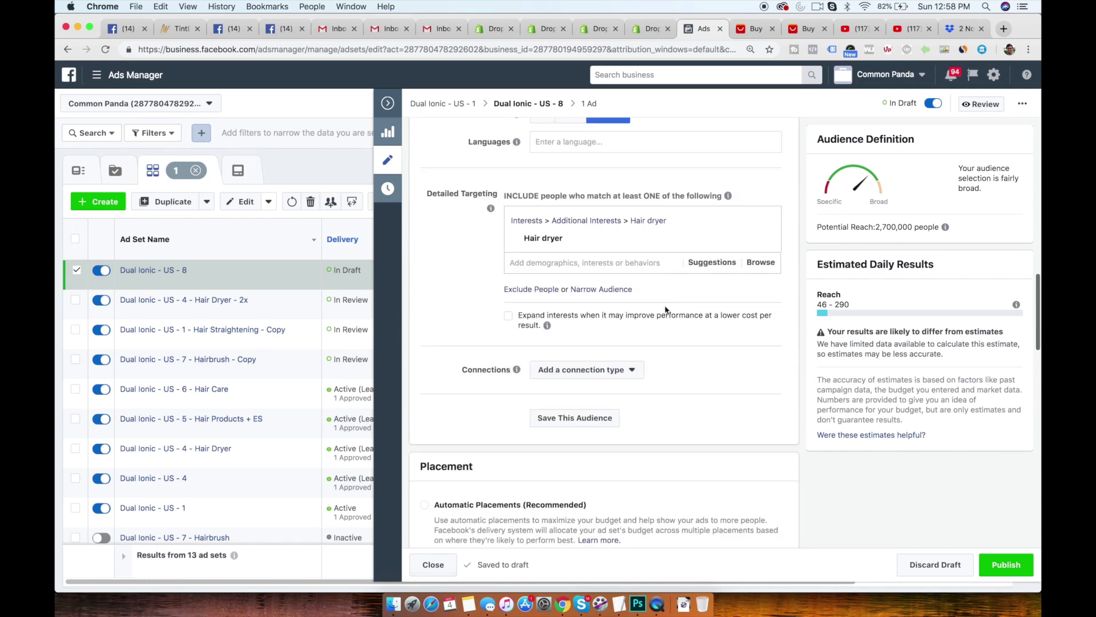
{"action": "left_click", "coordinate": [698, 266]}
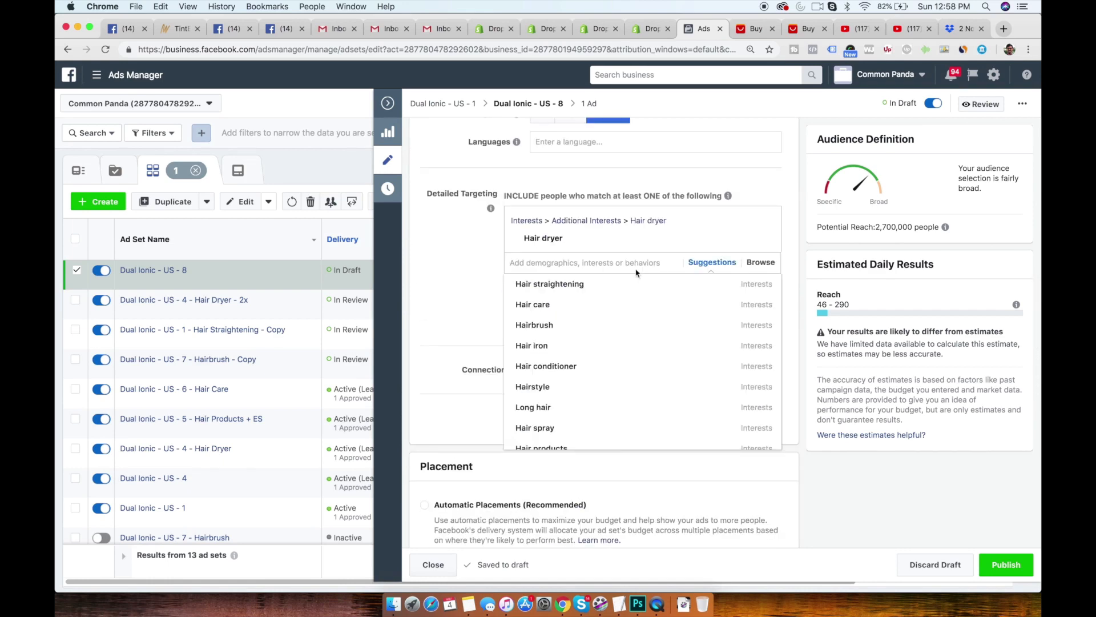
{"action": "mouse_move", "coordinate": [603, 282]}
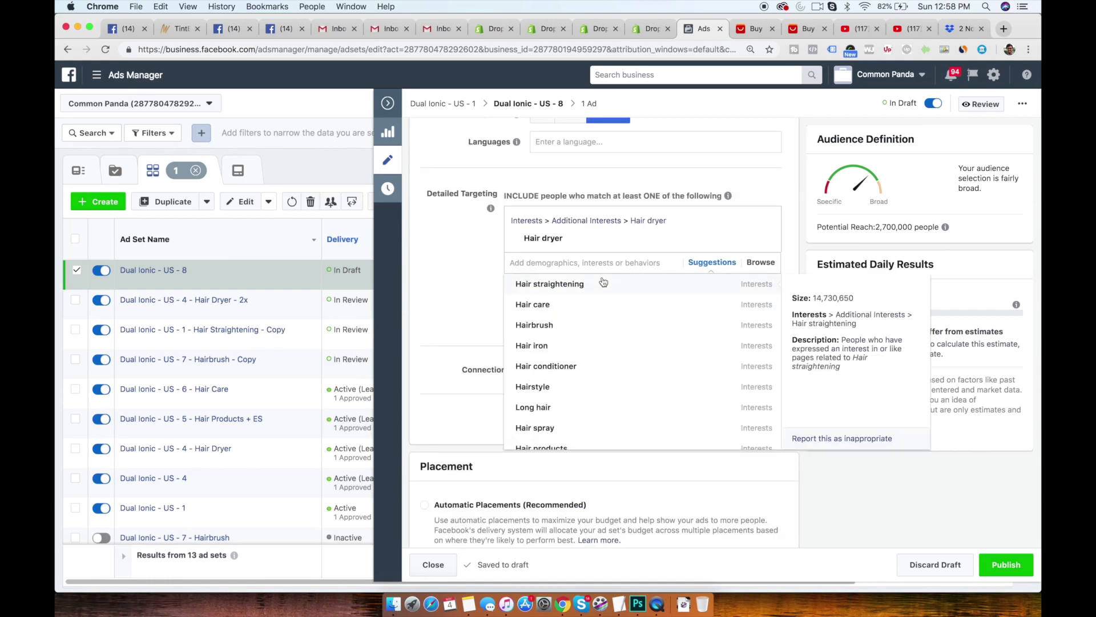
{"action": "left_click", "coordinate": [581, 315]}
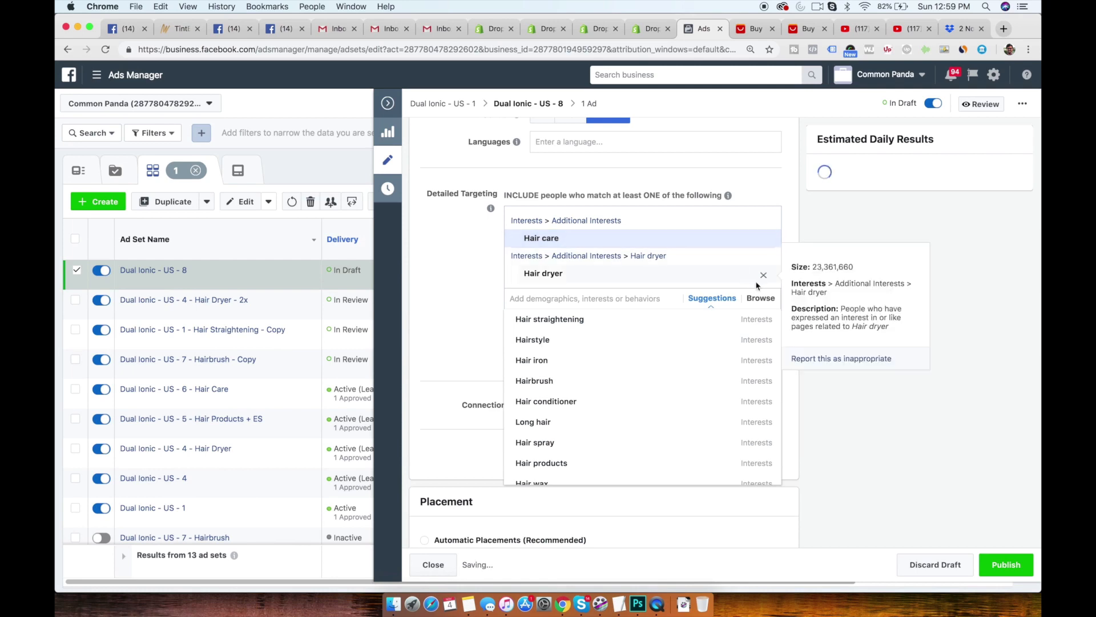
{"action": "left_click", "coordinate": [763, 275]}
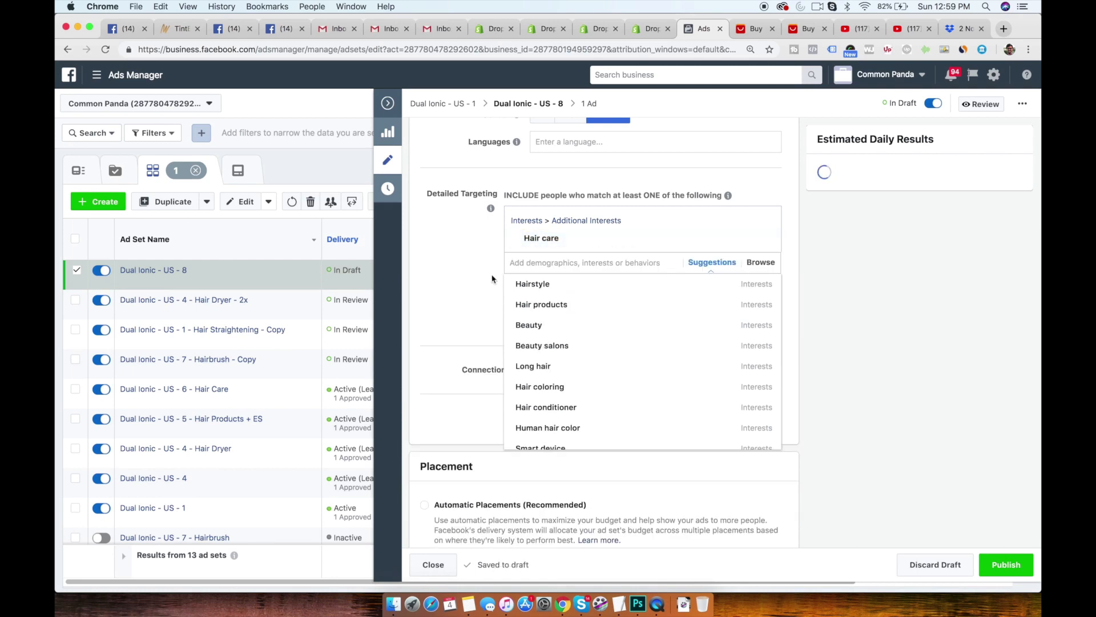
{"action": "left_click", "coordinate": [472, 255]}
- Narrow the Hair care audience to people who must also match the Engaged Shoppers behavior
{"action": "scroll", "coordinate": [471, 255], "scroll_direction": "up", "scroll_amount": 15}
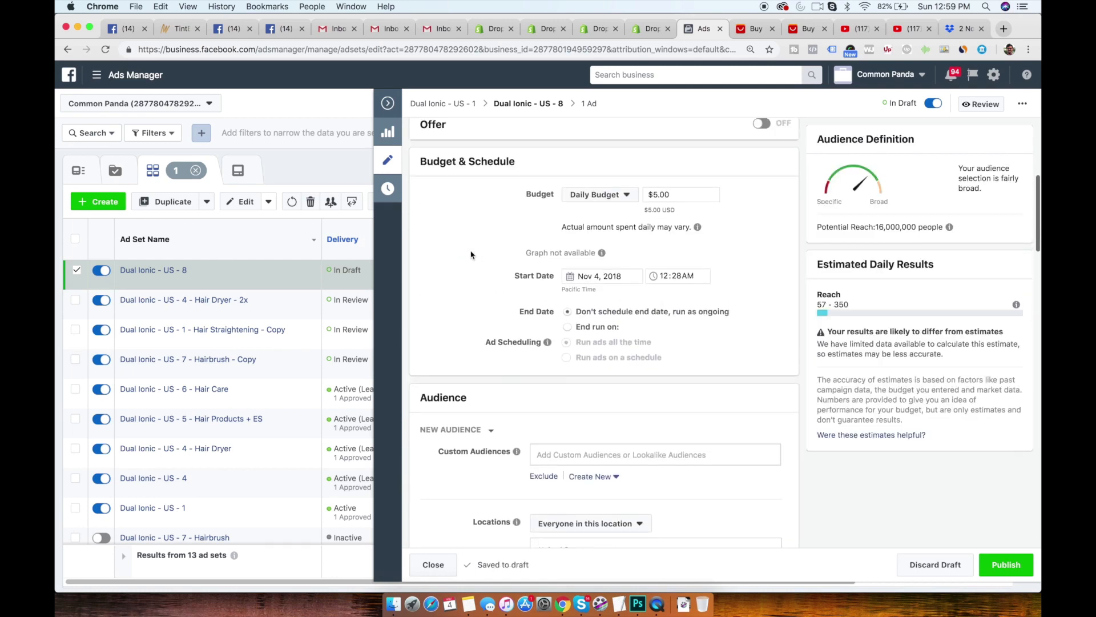
{"action": "scroll", "coordinate": [472, 255], "scroll_direction": "down", "scroll_amount": 20}
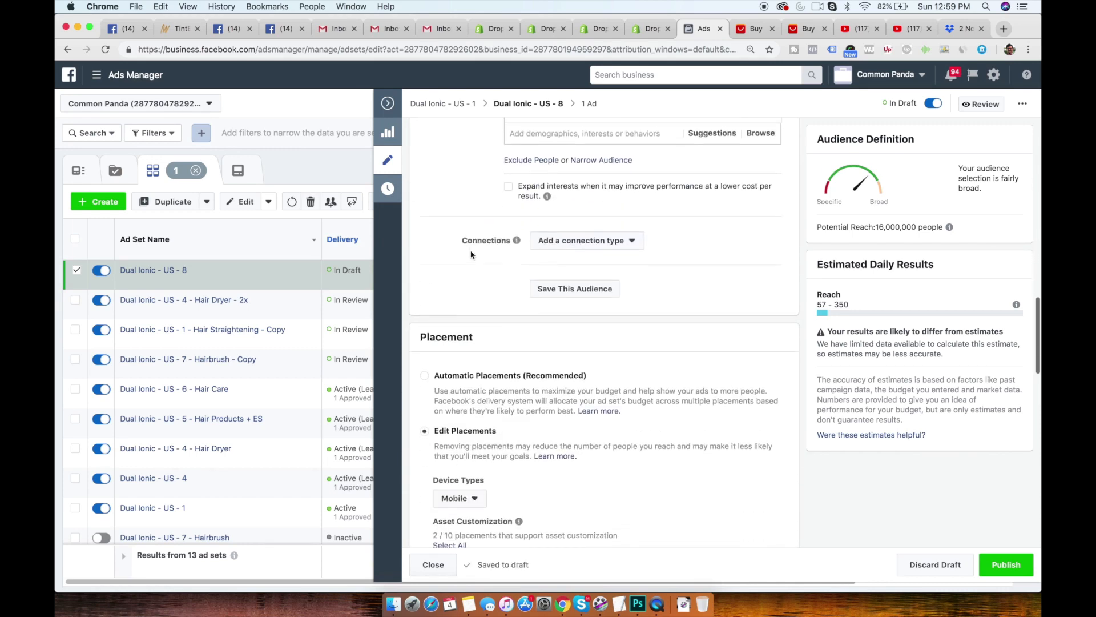
{"action": "scroll", "coordinate": [472, 254], "scroll_direction": "down", "scroll_amount": 3}
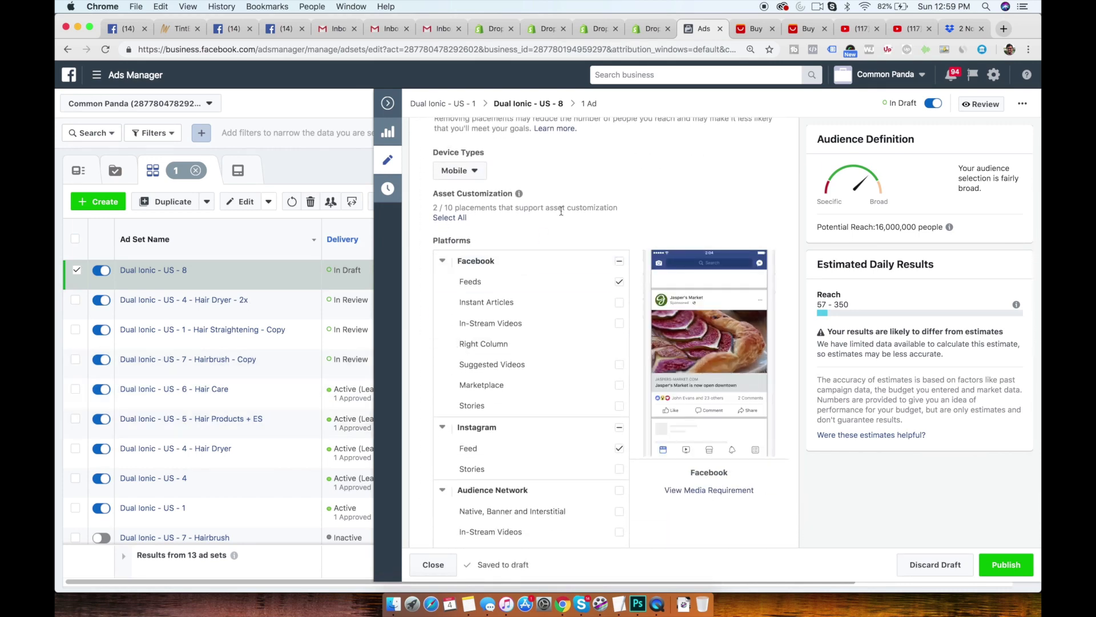
{"action": "scroll", "coordinate": [453, 262], "scroll_direction": "down", "scroll_amount": 10}
{"action": "scroll", "coordinate": [539, 299], "scroll_direction": "up", "scroll_amount": 15}
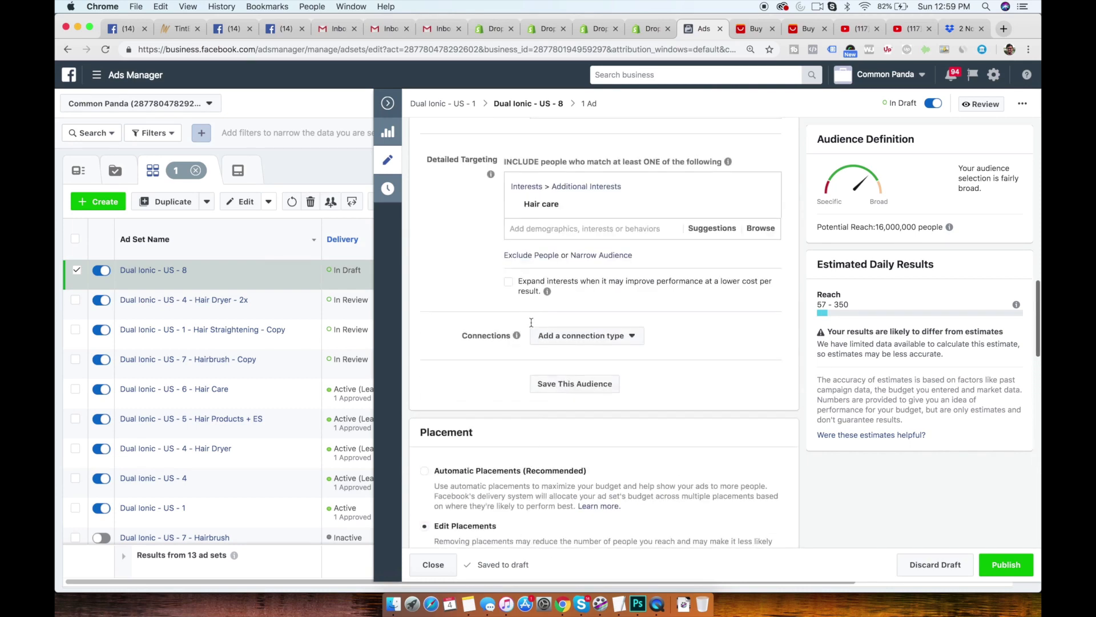
{"action": "left_click", "coordinate": [598, 334]}
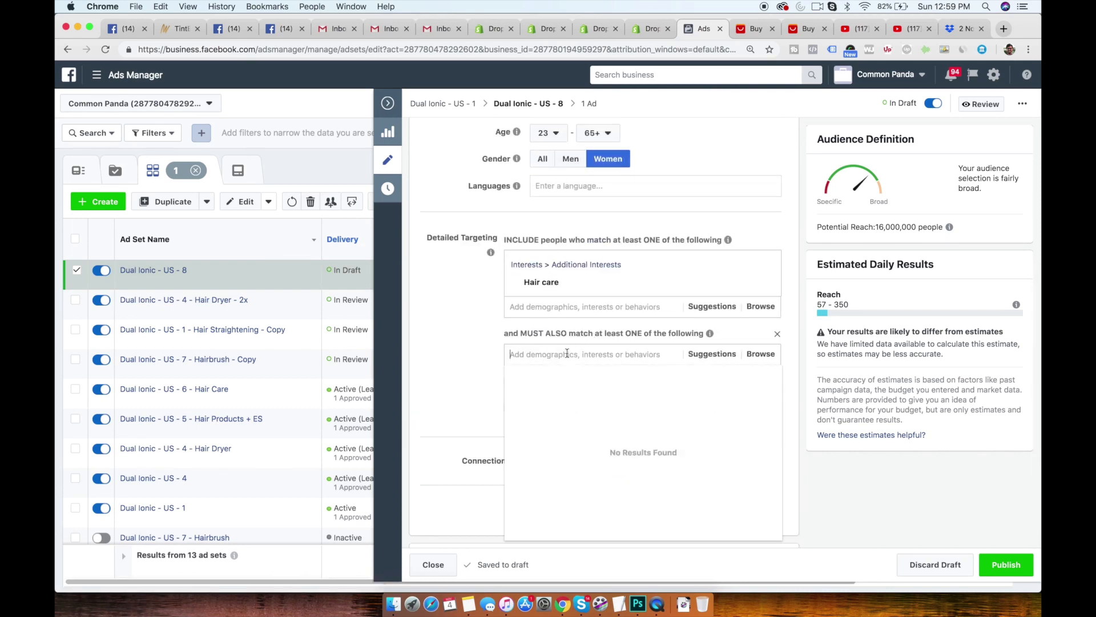
{"action": "type", "text": "enga"}
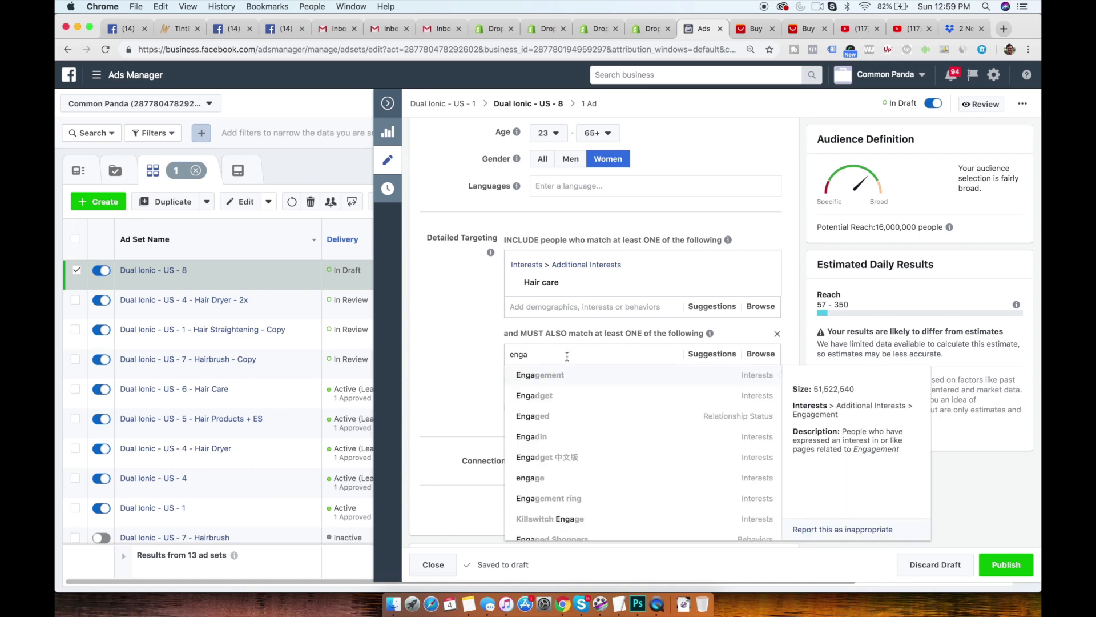
{"action": "scroll", "coordinate": [565, 503], "scroll_direction": "down", "scroll_amount": 1}
{"action": "left_click", "coordinate": [571, 523]}
{"action": "left_click", "coordinate": [448, 372]}
- Rename the ad set as Dual Ionic - US - 8 - Hair Care + ES
{"action": "scroll", "coordinate": [448, 373], "scroll_direction": "up", "scroll_amount": 15}
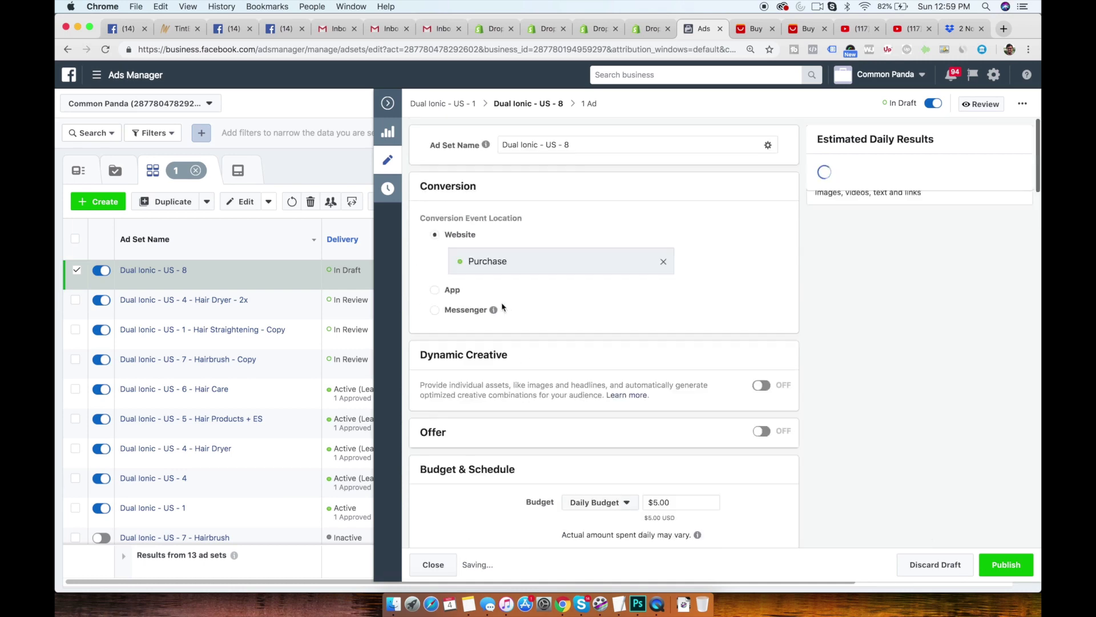
{"action": "left_click", "coordinate": [590, 148]}
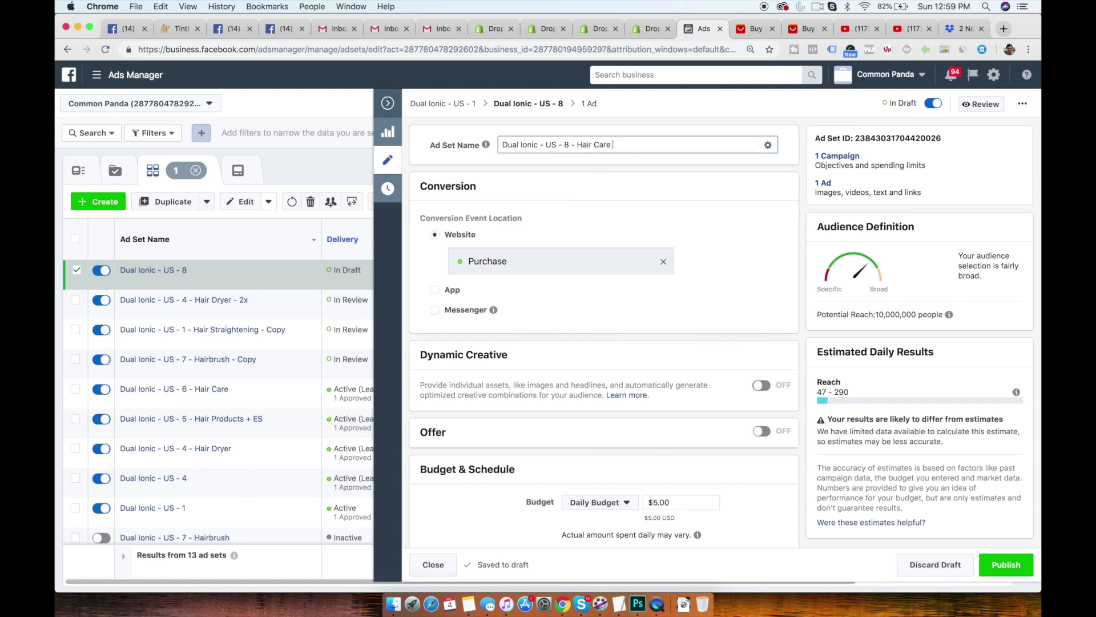
{"action": "left_click", "coordinate": [606, 167]}
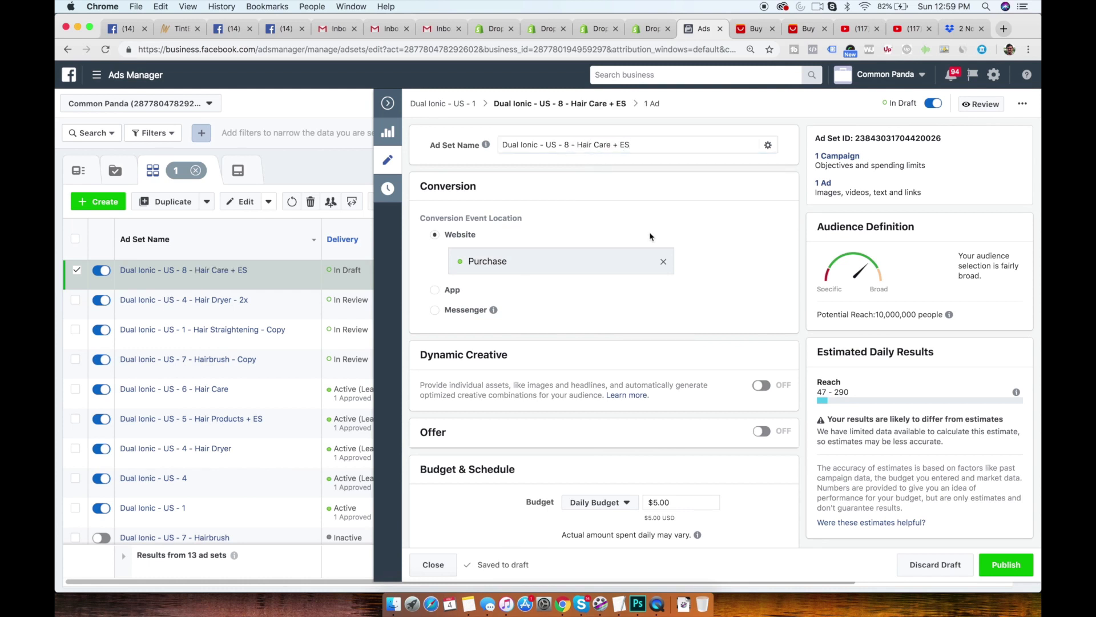
- Exclude the custom audience CP - All Visitors (60 Days) from the Hair Care + ES ad set
{"action": "scroll", "coordinate": [659, 333], "scroll_direction": "down", "scroll_amount": 10}
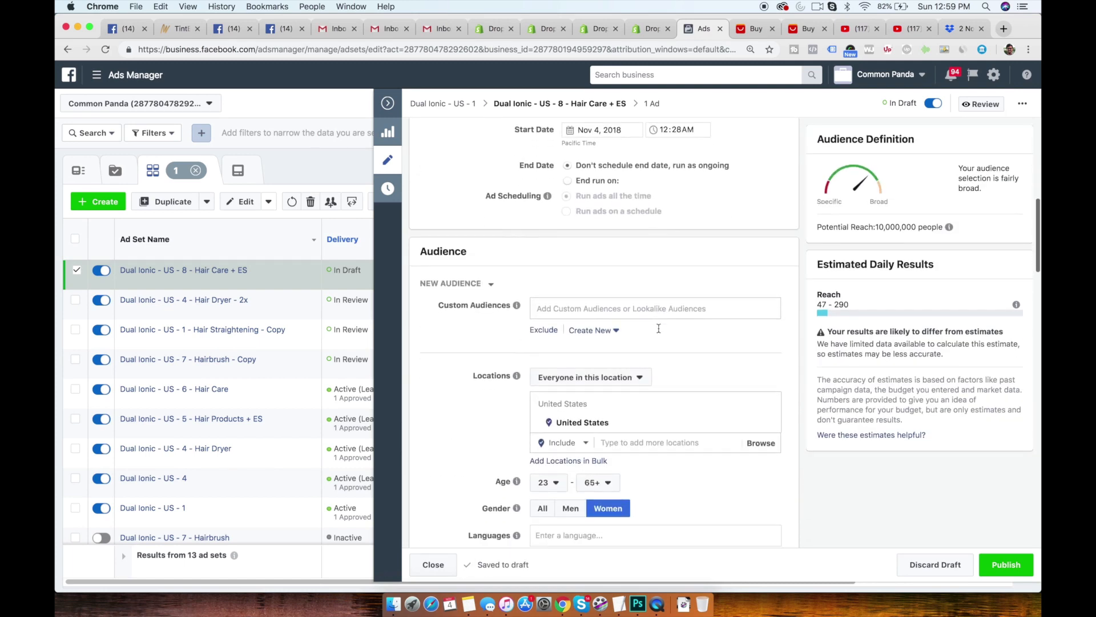
{"action": "left_click", "coordinate": [545, 253]}
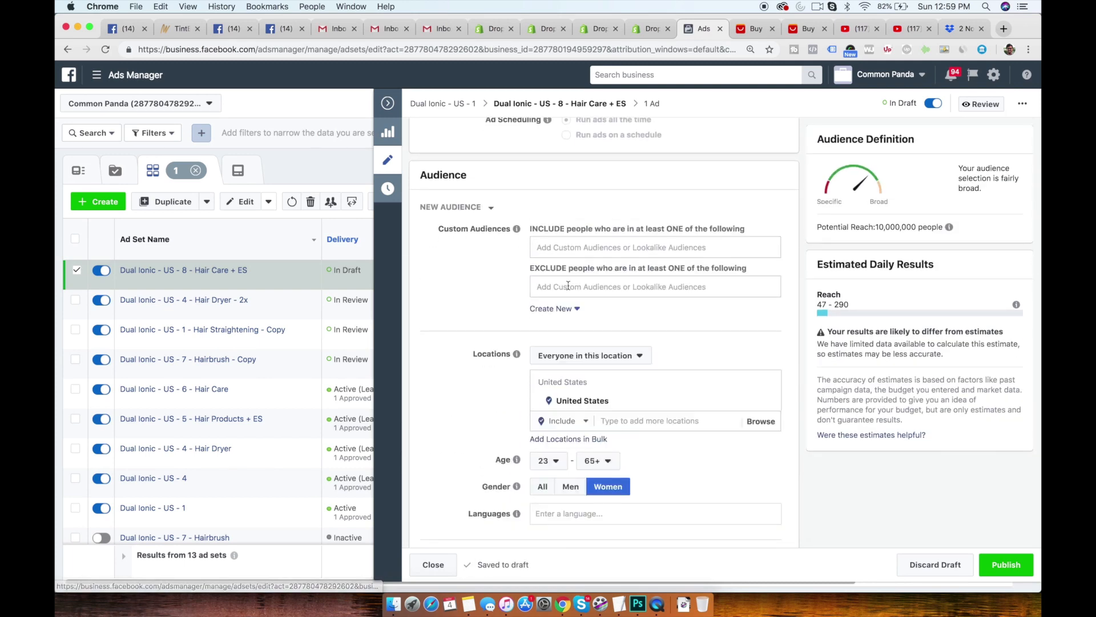
{"action": "left_click", "coordinate": [574, 288]}
{"action": "type", "text": "CP"}
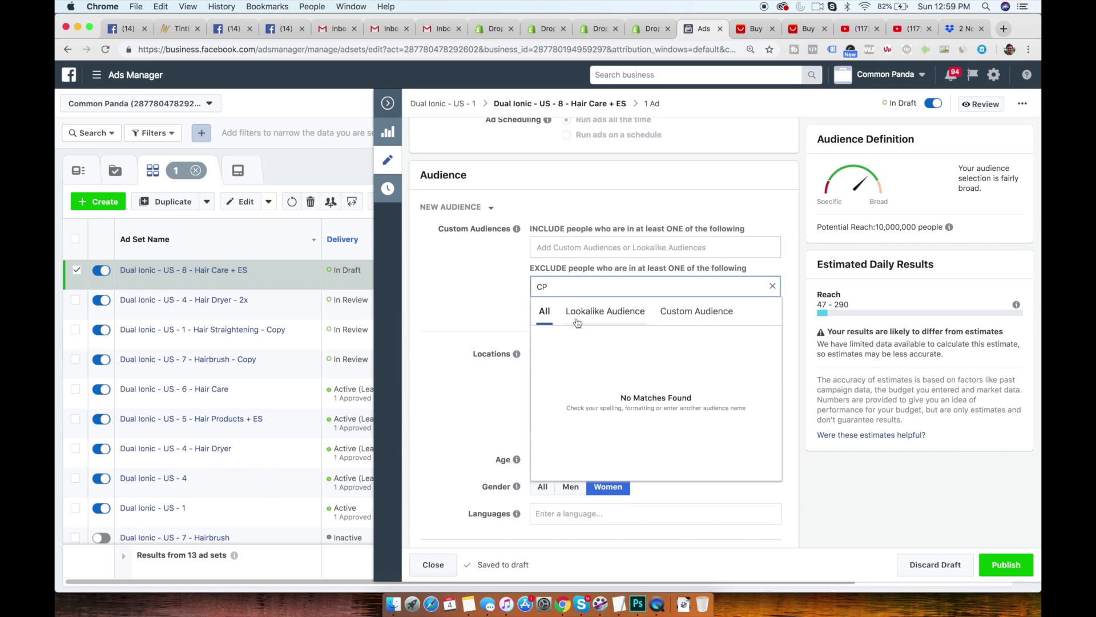
{"action": "key", "text": "Return"}
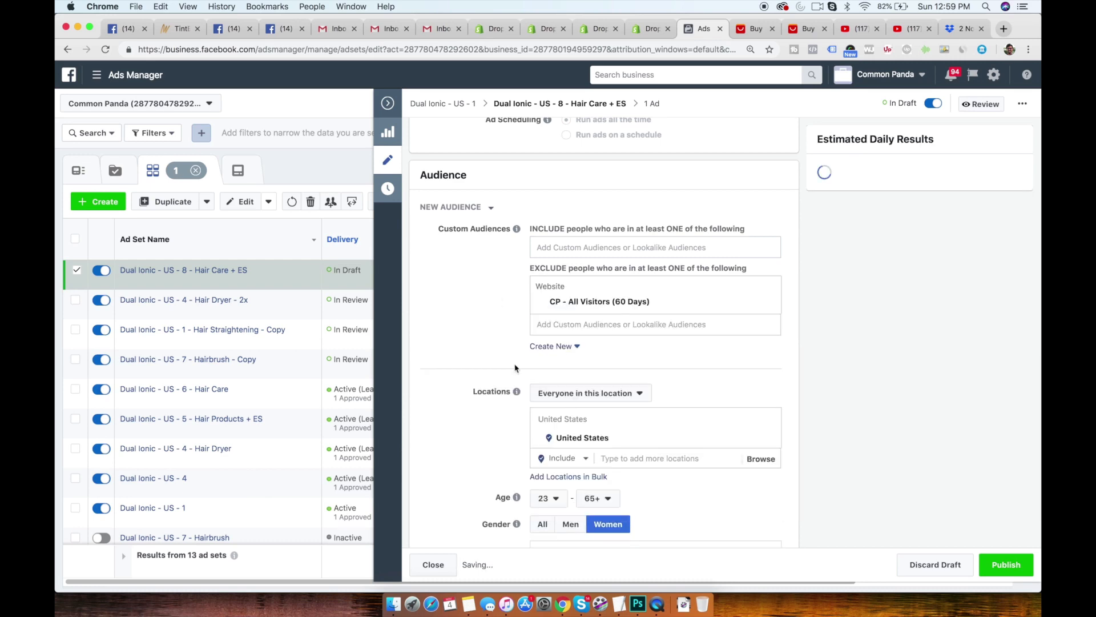
- Publish the Hair Care + ES ad set, close the editor, and deselect the ad set
{"action": "scroll", "coordinate": [514, 364], "scroll_direction": "down", "scroll_amount": 5}
{"action": "scroll", "coordinate": [514, 364], "scroll_direction": "down", "scroll_amount": 20}
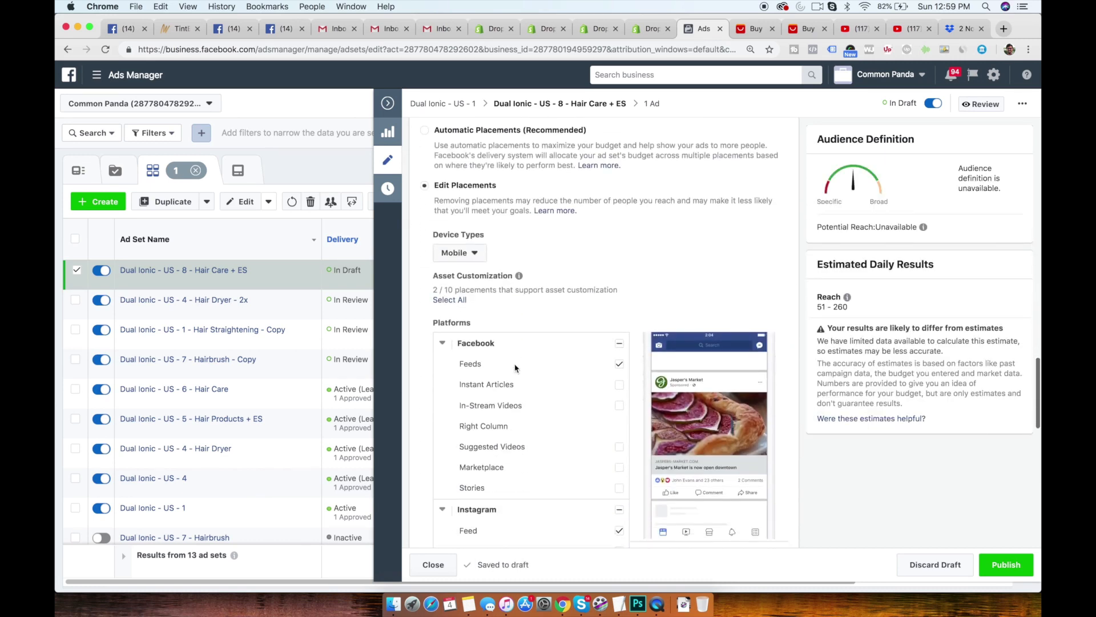
{"action": "left_click", "coordinate": [1005, 571]}
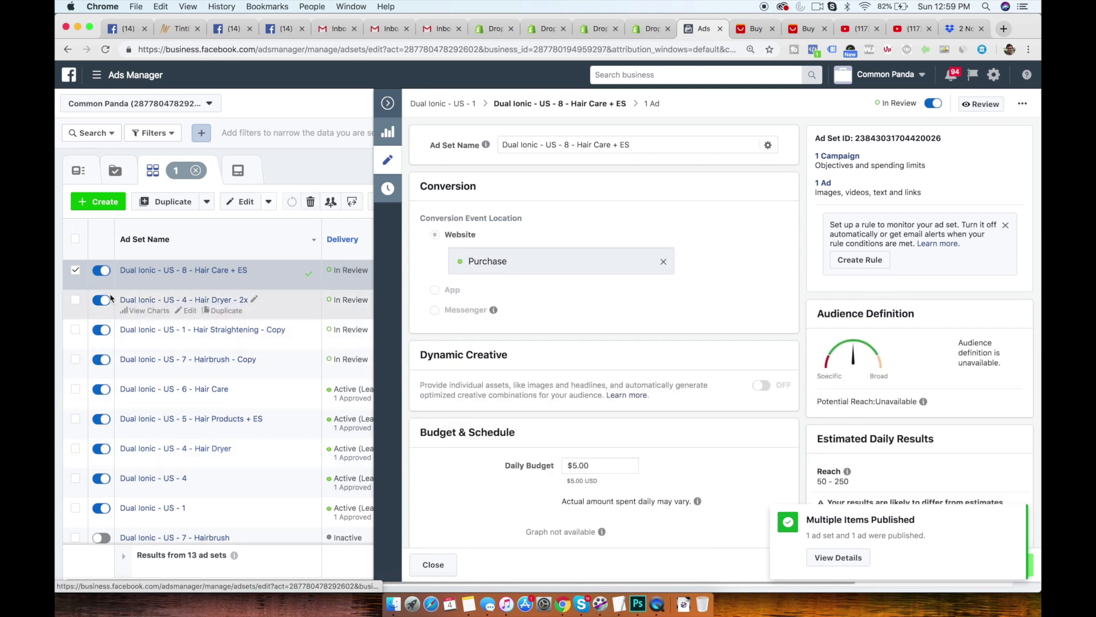
{"action": "left_click", "coordinate": [388, 103]}
{"action": "left_click", "coordinate": [76, 271]}
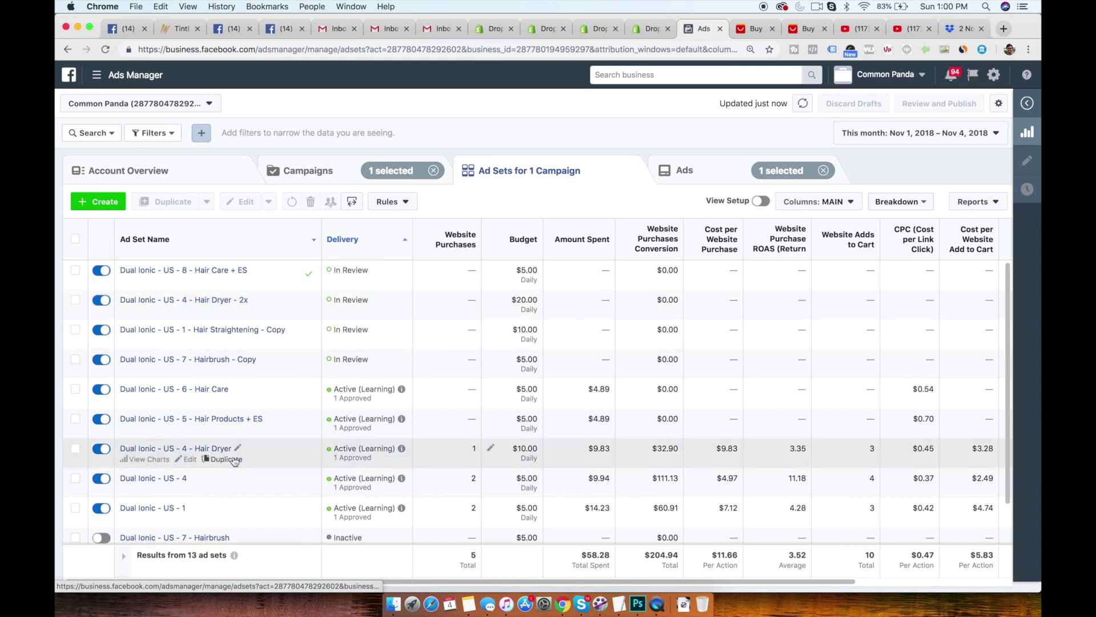
- Duplicate Dual Ionic - US - 4 - Hair Dryer once into its original campaign and name the copy Dual Ionic - US - 4 - Hair Dryer + ES
{"action": "left_click", "coordinate": [225, 459]}
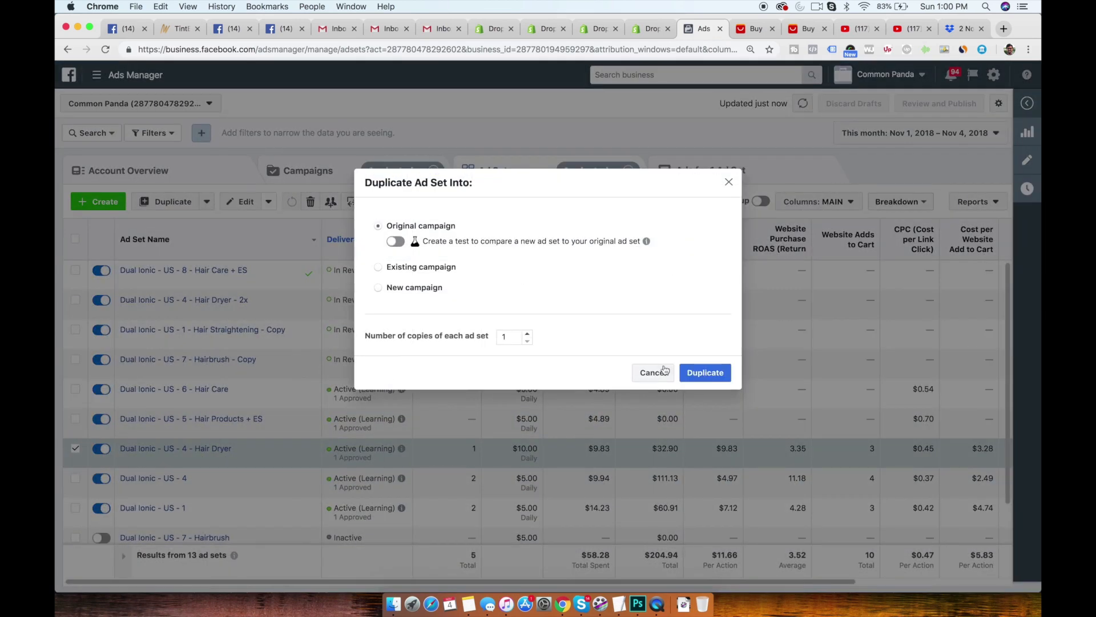
{"action": "left_click", "coordinate": [710, 374]}
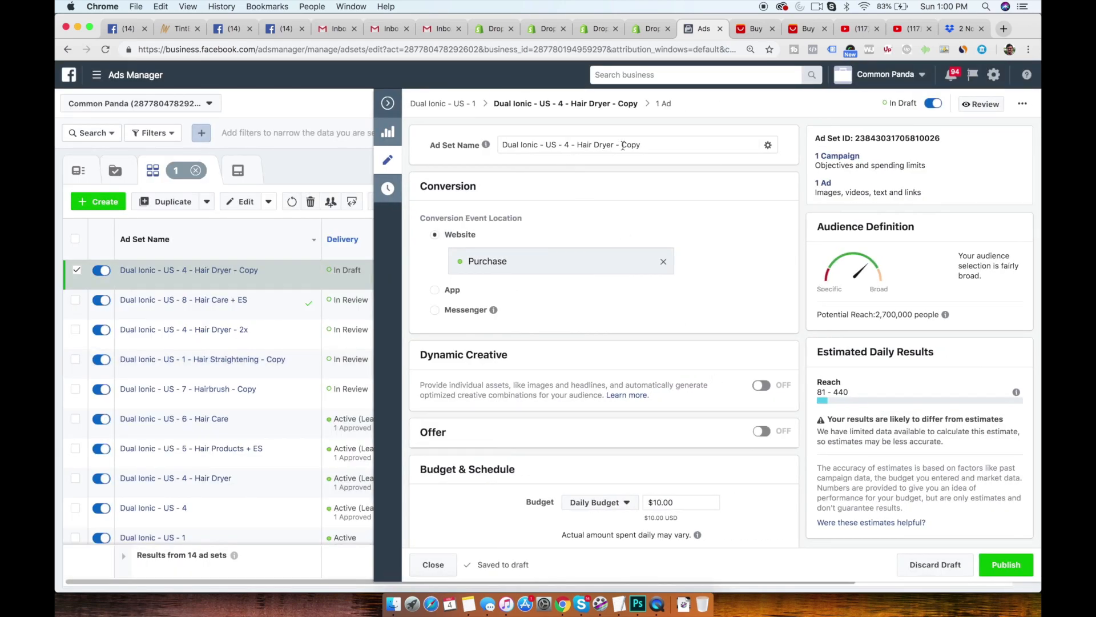
{"action": "left_click_drag", "start_coordinate": [622, 144], "coordinate": [675, 145]}
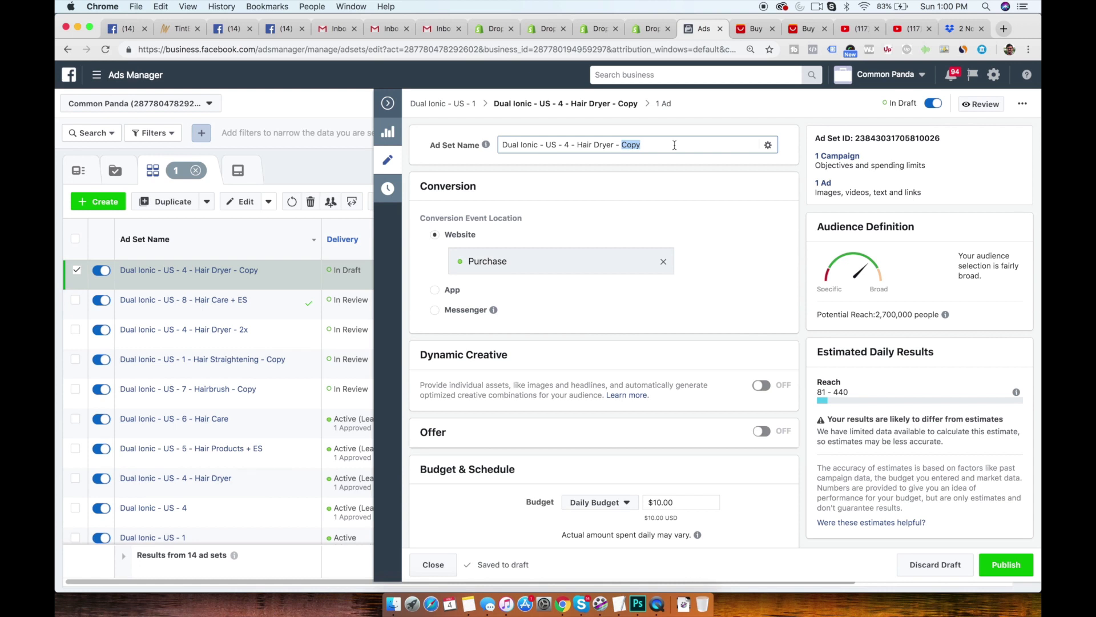
{"action": "key", "text": "BackSpace"}
{"action": "left_click", "coordinate": [695, 204]}
- Narrow the Hair dryer audience of the new copy to people who also match the Engaged Shoppers behavior
{"action": "scroll", "coordinate": [586, 277], "scroll_direction": "down", "scroll_amount": 7}
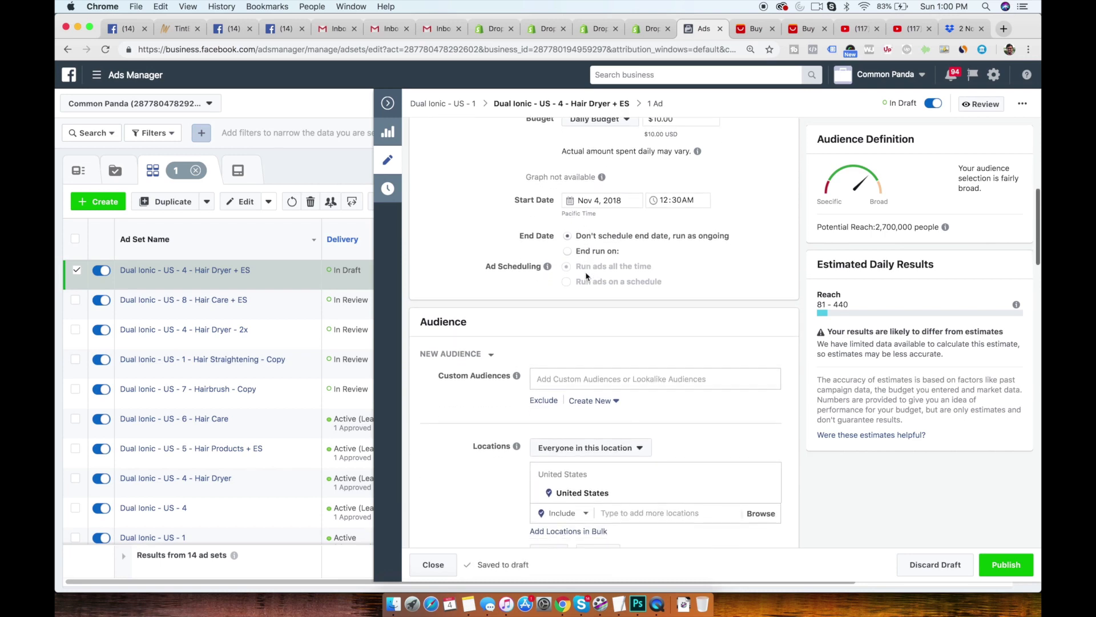
{"action": "scroll", "coordinate": [586, 277], "scroll_direction": "down", "scroll_amount": 10}
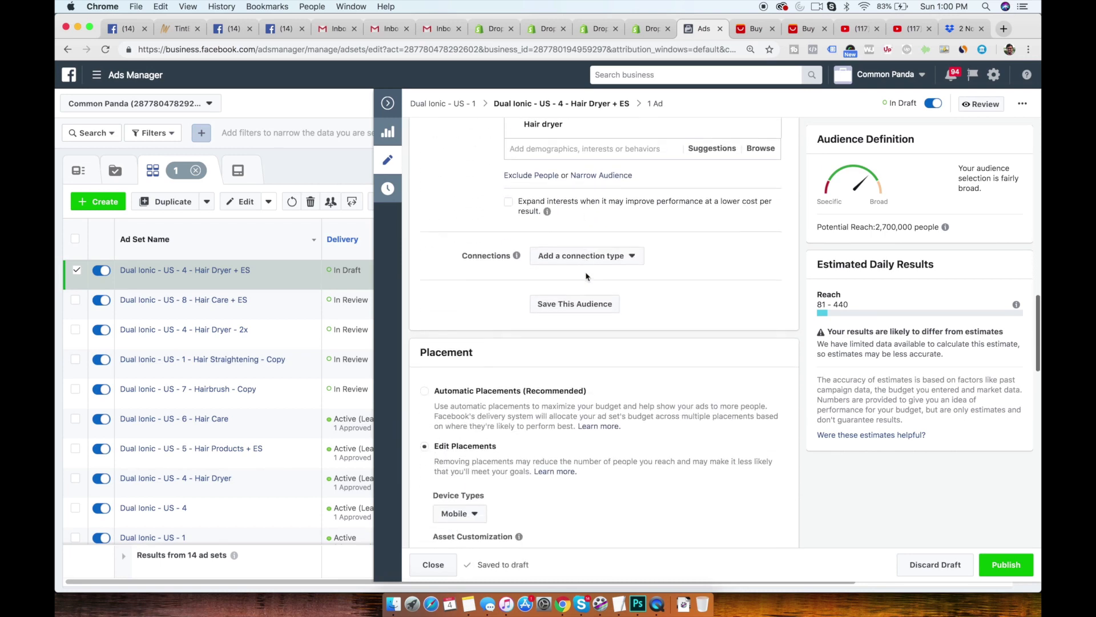
{"action": "scroll", "coordinate": [586, 277], "scroll_direction": "up", "scroll_amount": 5}
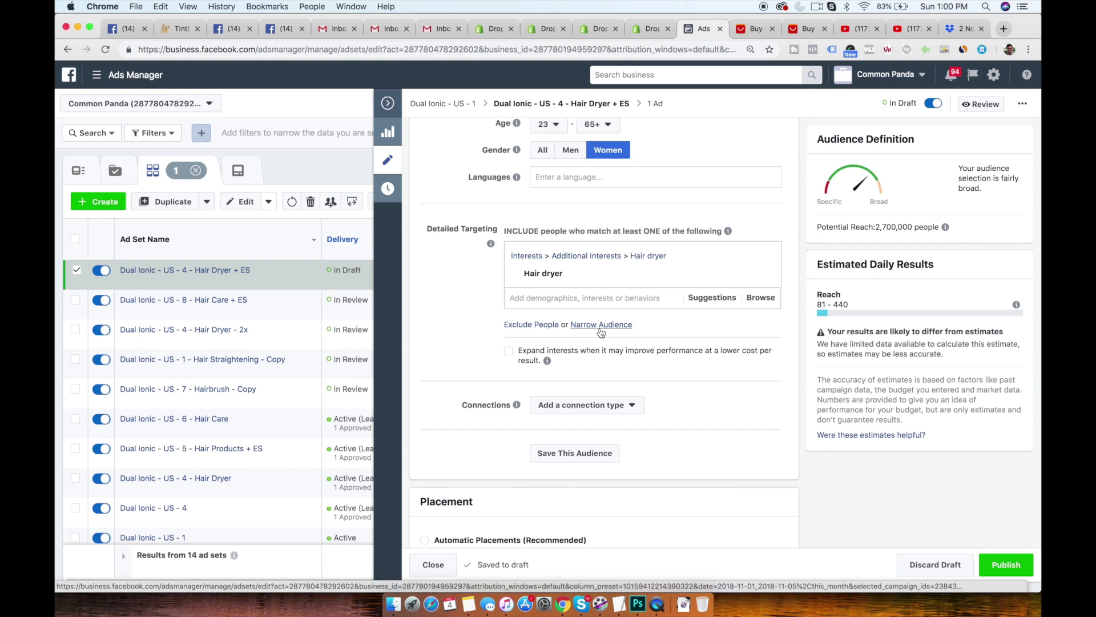
{"action": "left_click", "coordinate": [601, 325]}
{"action": "left_click", "coordinate": [590, 346]}
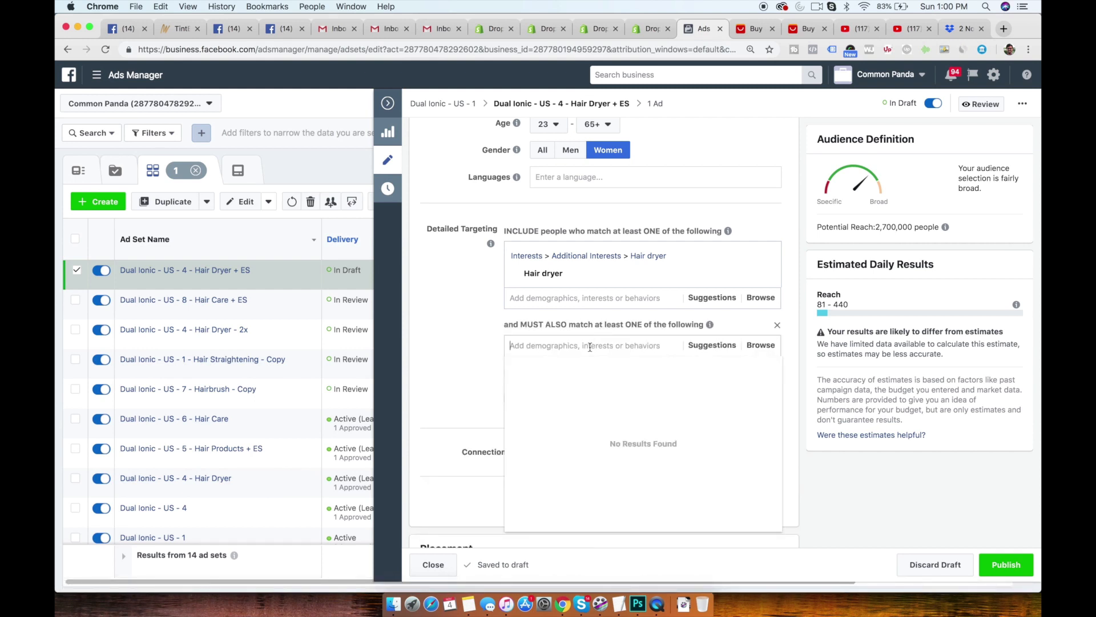
{"action": "type", "text": "ENGA"}
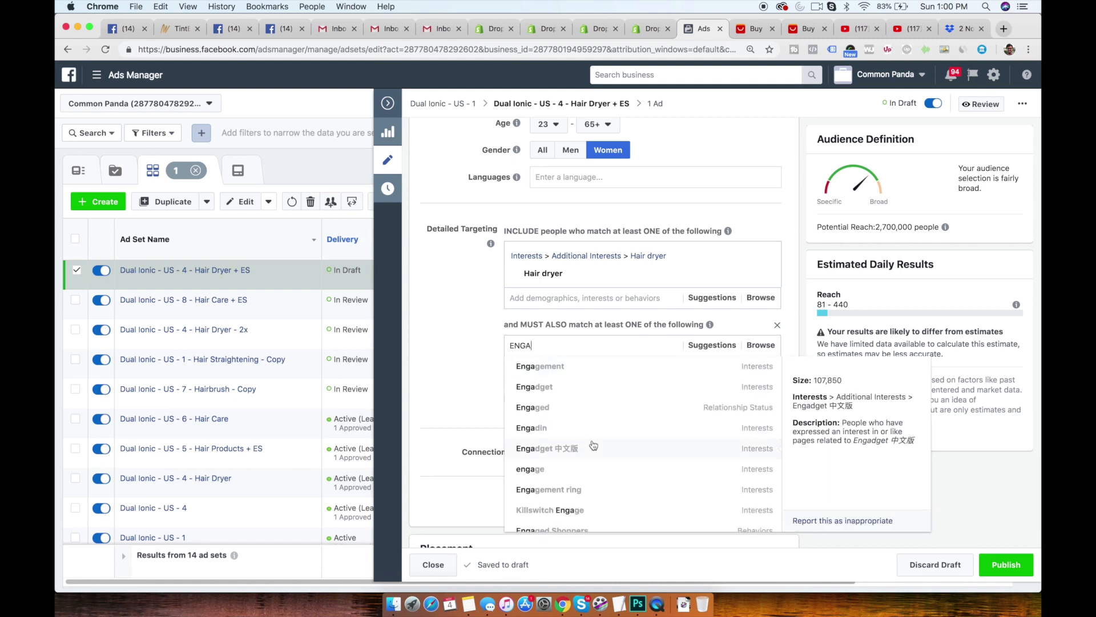
{"action": "left_click", "coordinate": [588, 517]}
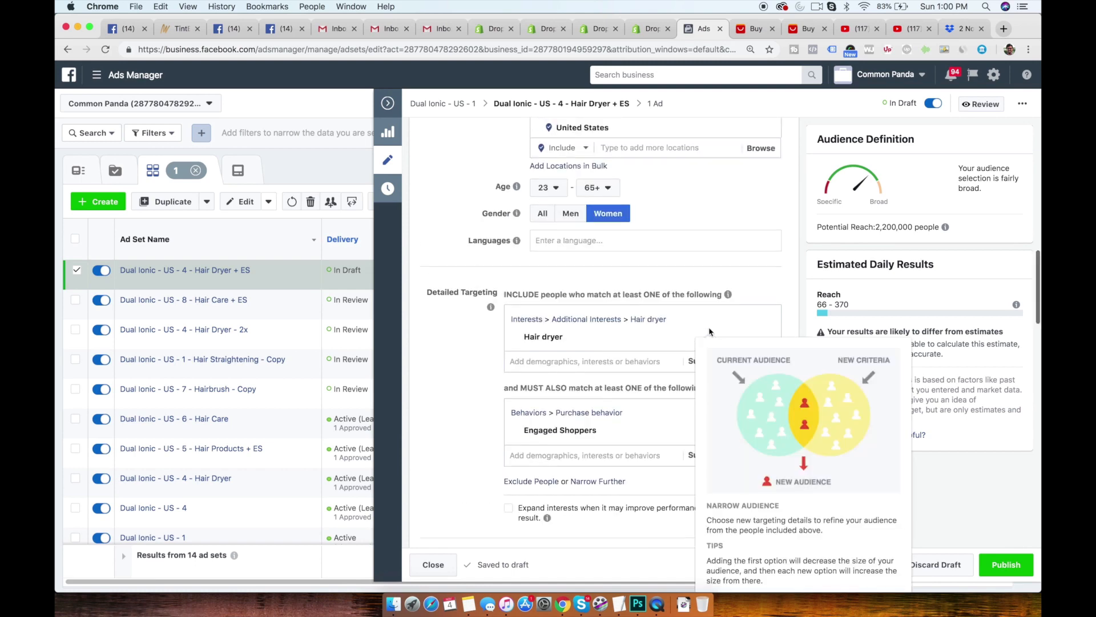
- Exclude the custom audience CP - All Visitors (60 Days) from the Dual Ionic - US - 4 - Hair Dryer + ES ad set
{"action": "scroll", "coordinate": [708, 327], "scroll_direction": "up", "scroll_amount": 10}
{"action": "scroll", "coordinate": [549, 308], "scroll_direction": "up", "scroll_amount": 4}
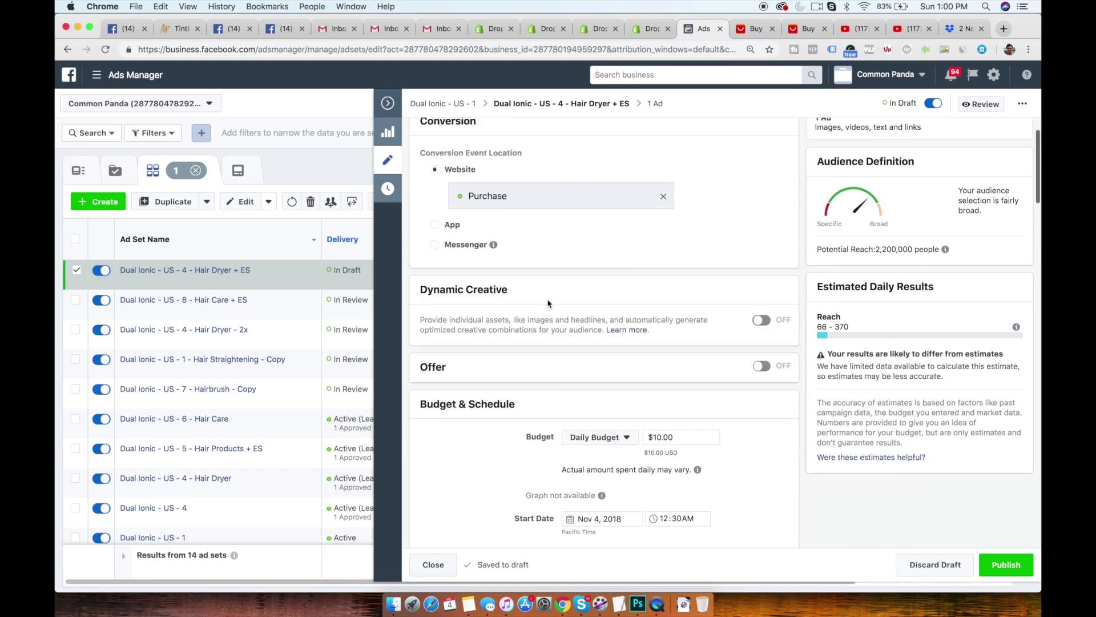
{"action": "scroll", "coordinate": [563, 280], "scroll_direction": "down", "scroll_amount": 8}
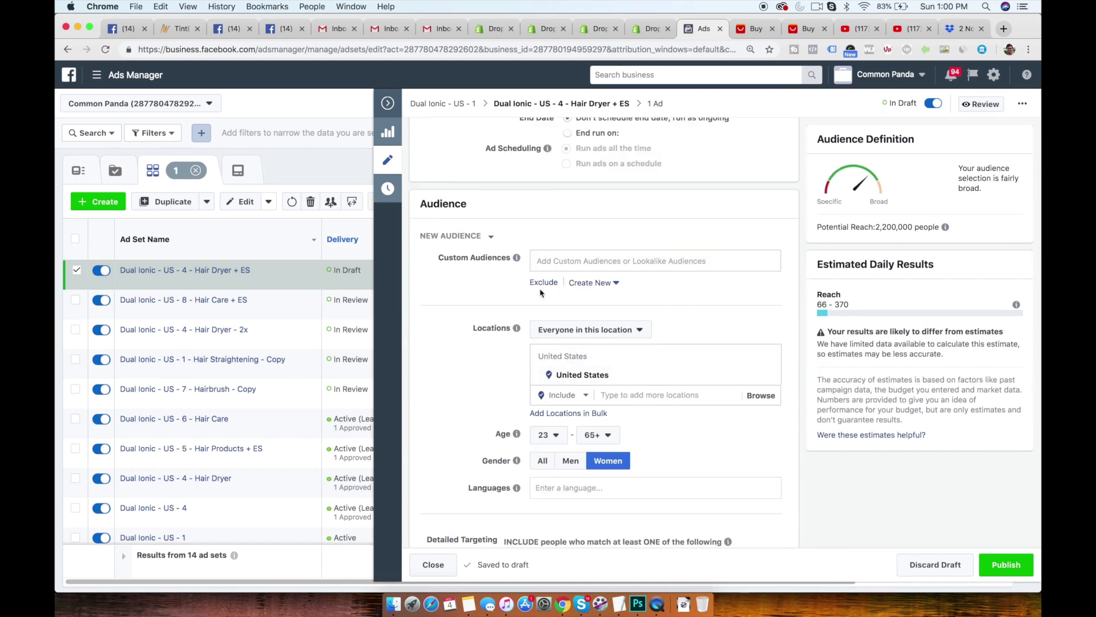
{"action": "left_click", "coordinate": [542, 283]}
{"action": "left_click", "coordinate": [565, 314]}
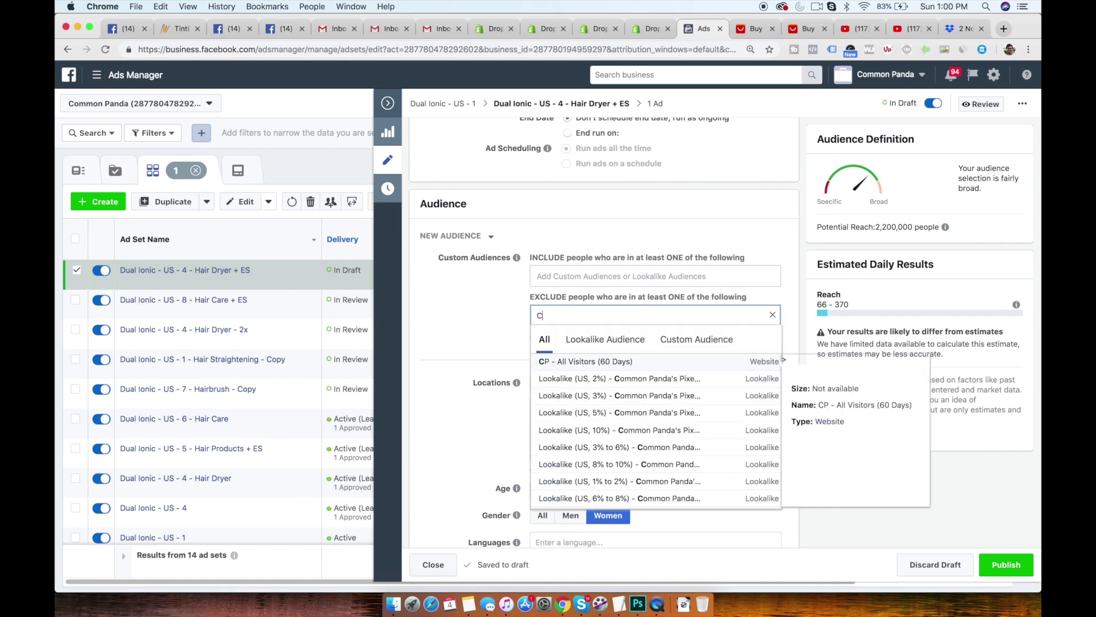
{"action": "type", "text": "CP"}
{"action": "left_click", "coordinate": [565, 362]}
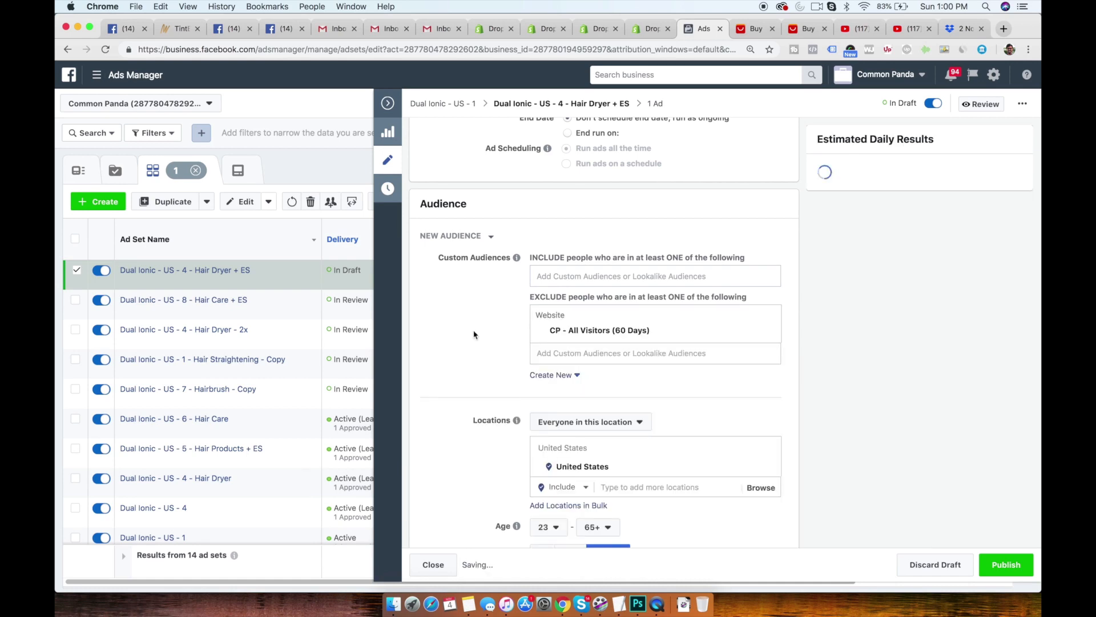
- Publish the Hair Dryer + ES ad set under the name Dual Ionic - US - 9 - Hair Dryer + ES, close the editor, and deselect it
{"action": "scroll", "coordinate": [608, 432], "scroll_direction": "down", "scroll_amount": 8}
{"action": "scroll", "coordinate": [607, 436], "scroll_direction": "down", "scroll_amount": 10}
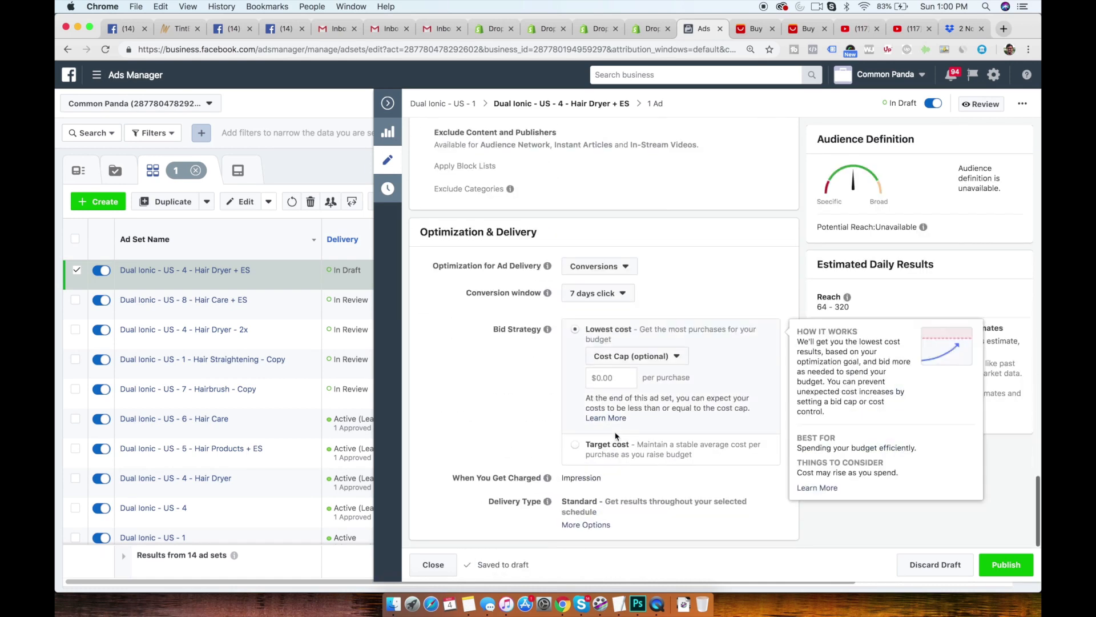
{"action": "left_click", "coordinate": [1020, 575]}
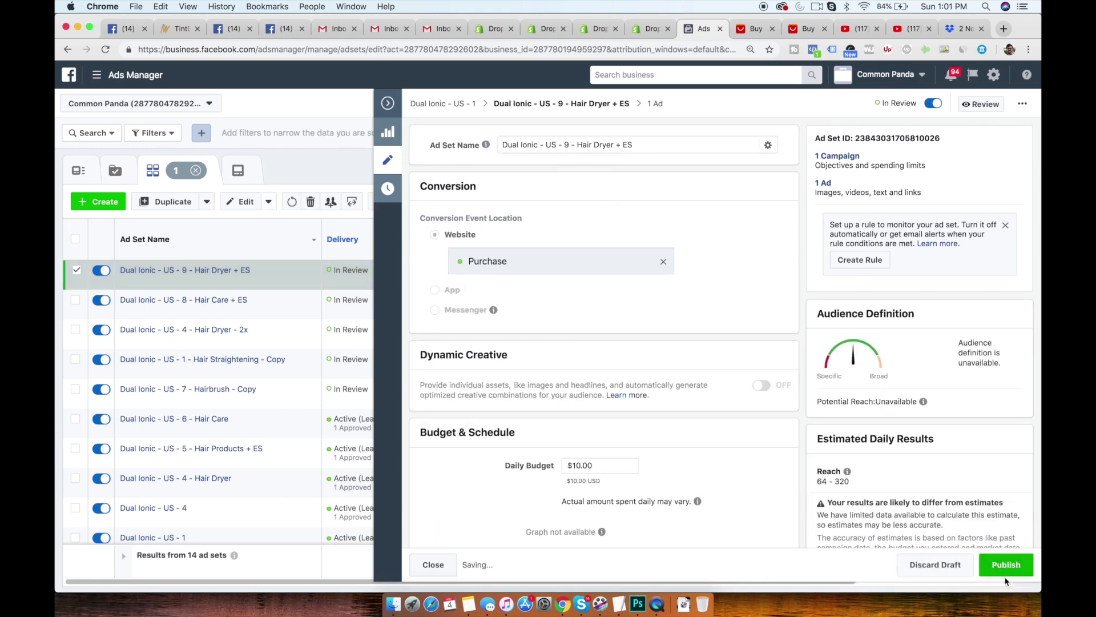
{"action": "left_click", "coordinate": [1007, 571]}
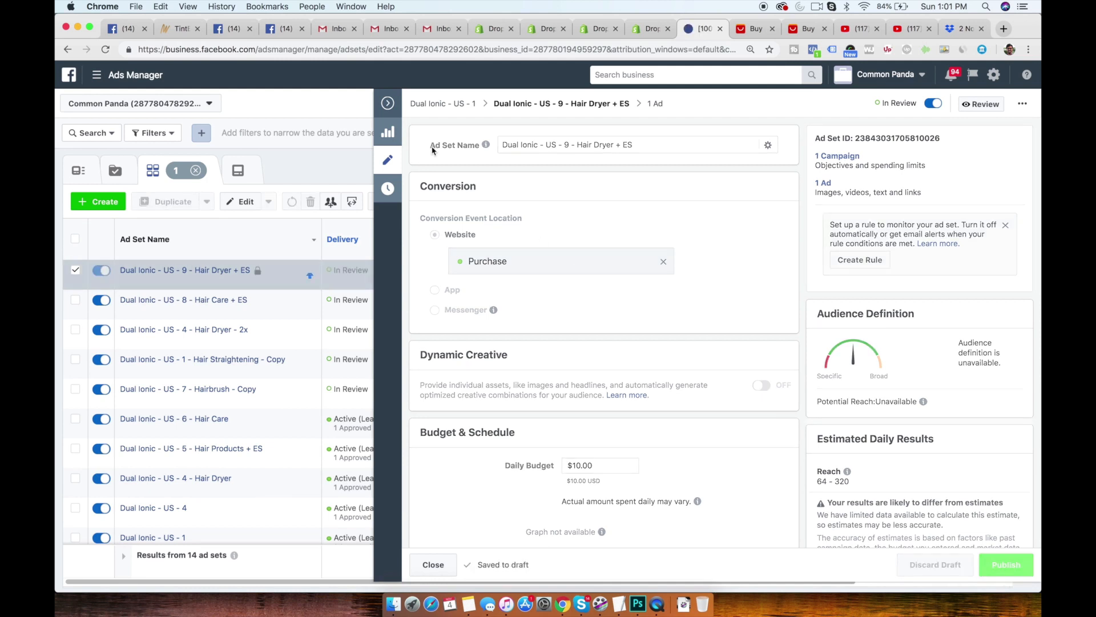
{"action": "left_click", "coordinate": [391, 106]}
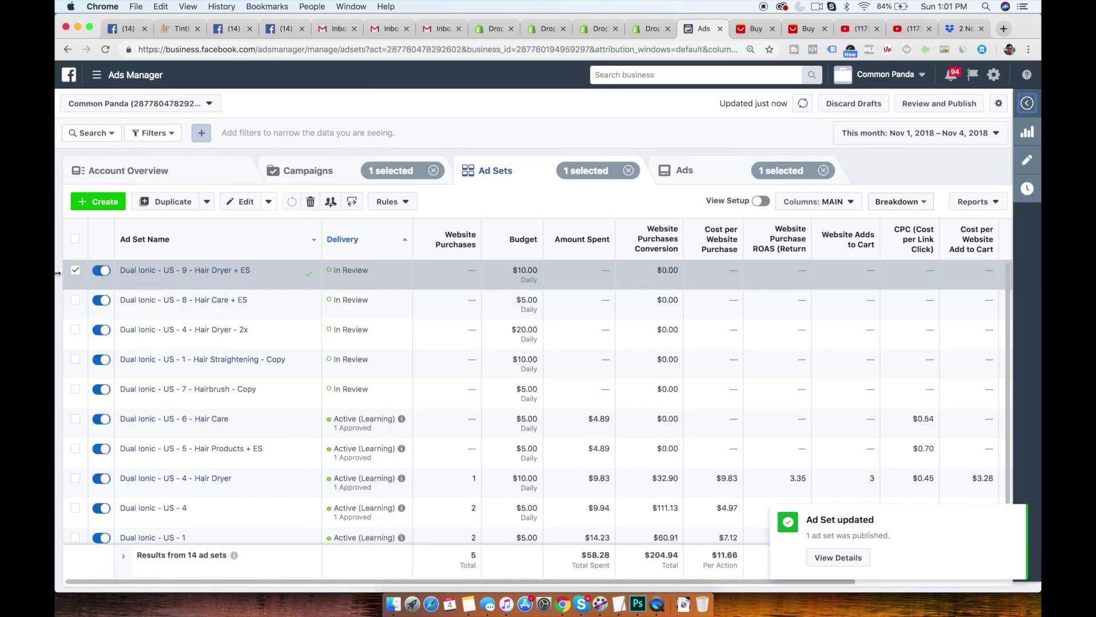
{"action": "left_click", "coordinate": [76, 271]}
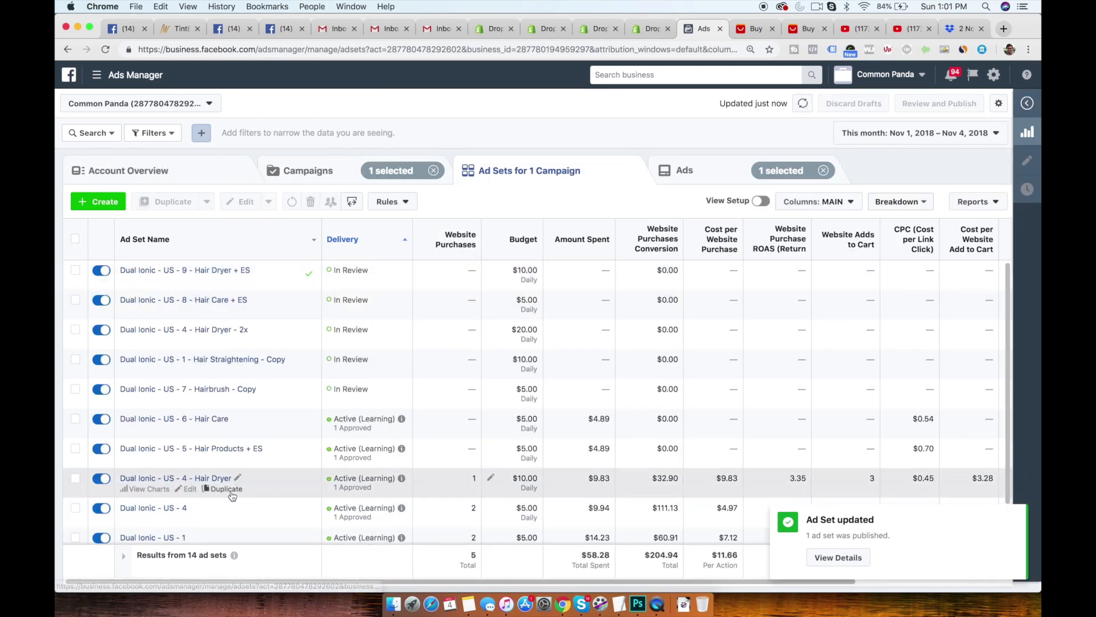
- Duplicate Dual Ionic - US - 4 - Hair Dryer once into its original campaign and start the copy's name as Dual Ionic - US - 10 -
{"action": "left_click", "coordinate": [231, 492]}
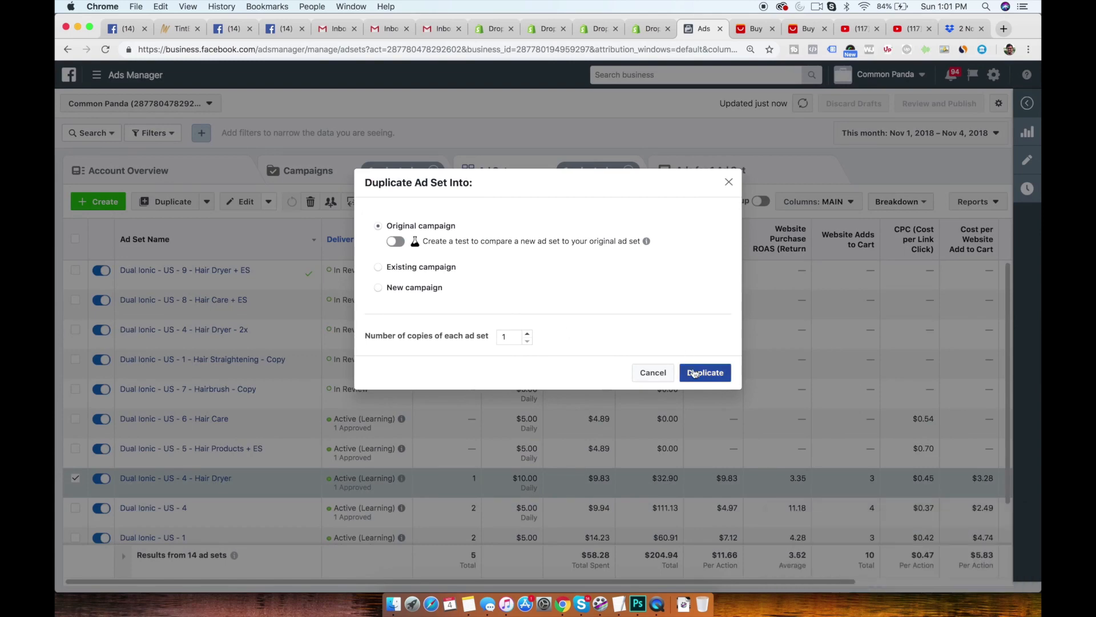
{"action": "left_click", "coordinate": [694, 373]}
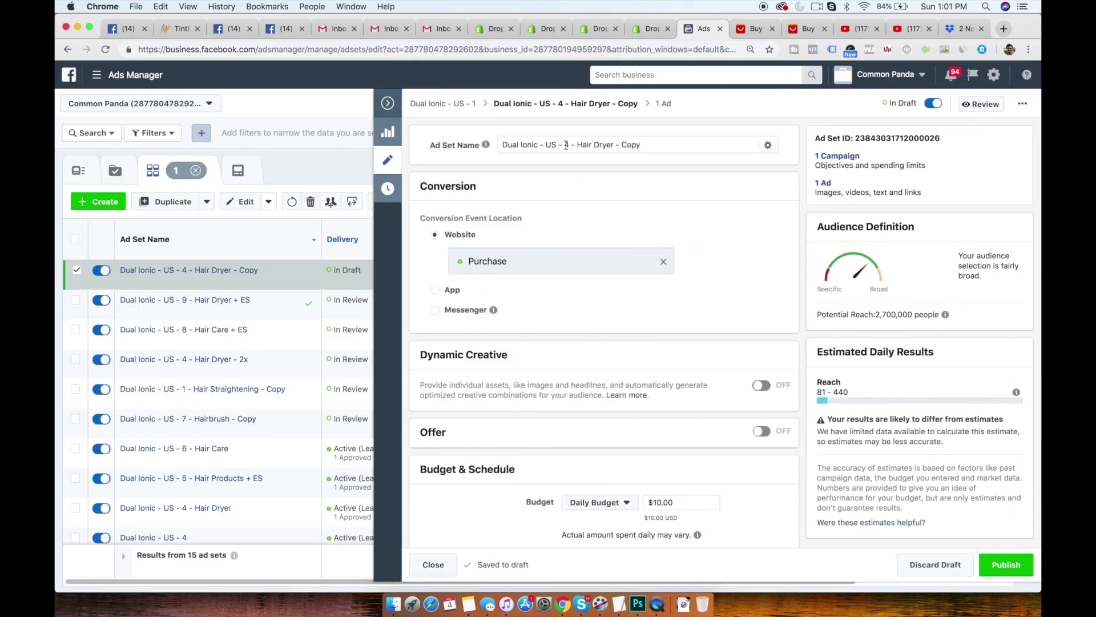
{"action": "left_click_drag", "start_coordinate": [566, 145], "coordinate": [684, 144]}
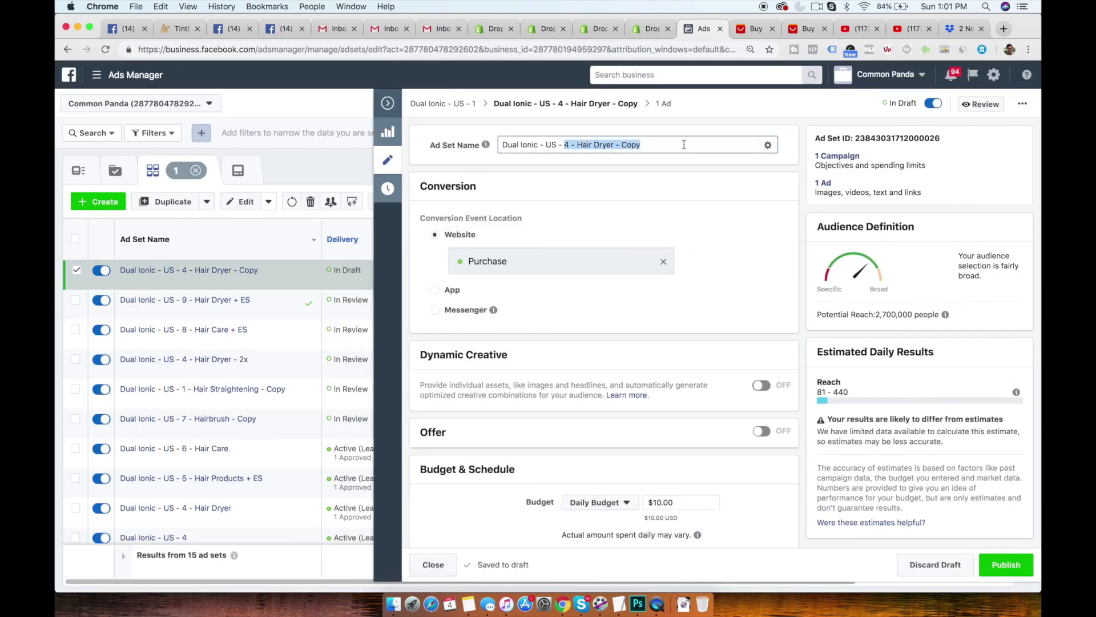
{"action": "type", "text": "10"}
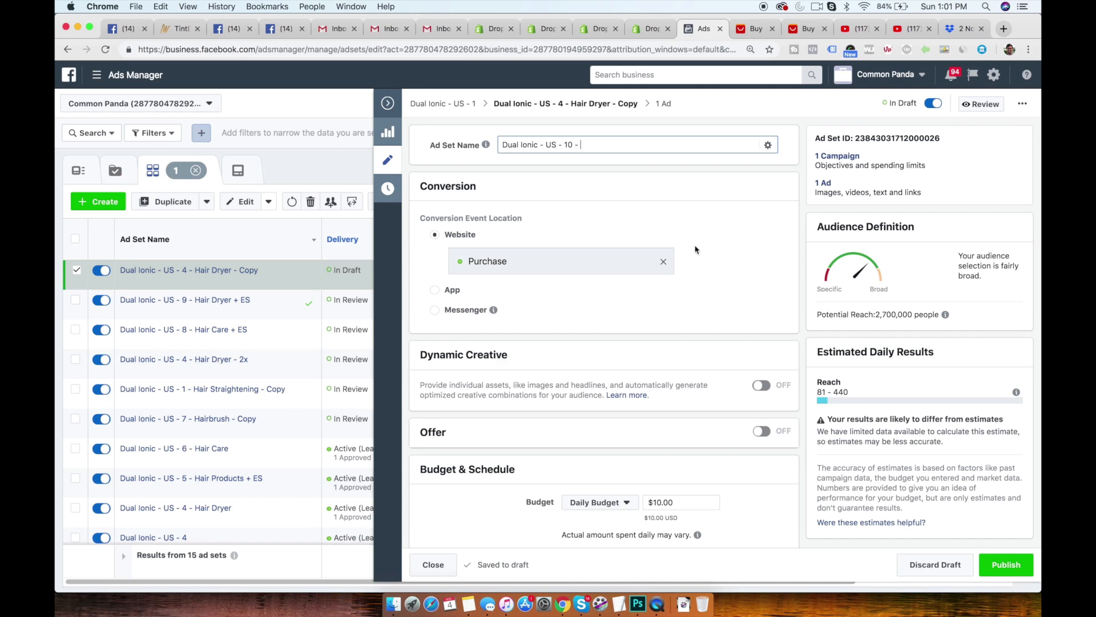
- Replace the Hair dryer interest of the new copy with the suggested interest Hair straightening
{"action": "scroll", "coordinate": [696, 250], "scroll_direction": "down", "scroll_amount": 15}
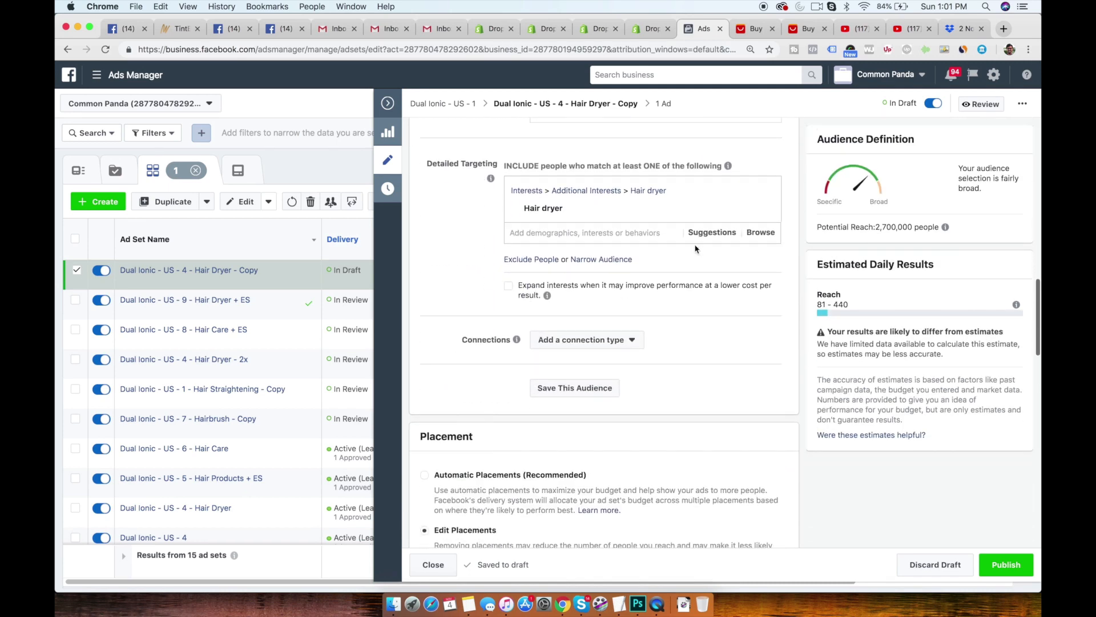
{"action": "left_click", "coordinate": [712, 233]}
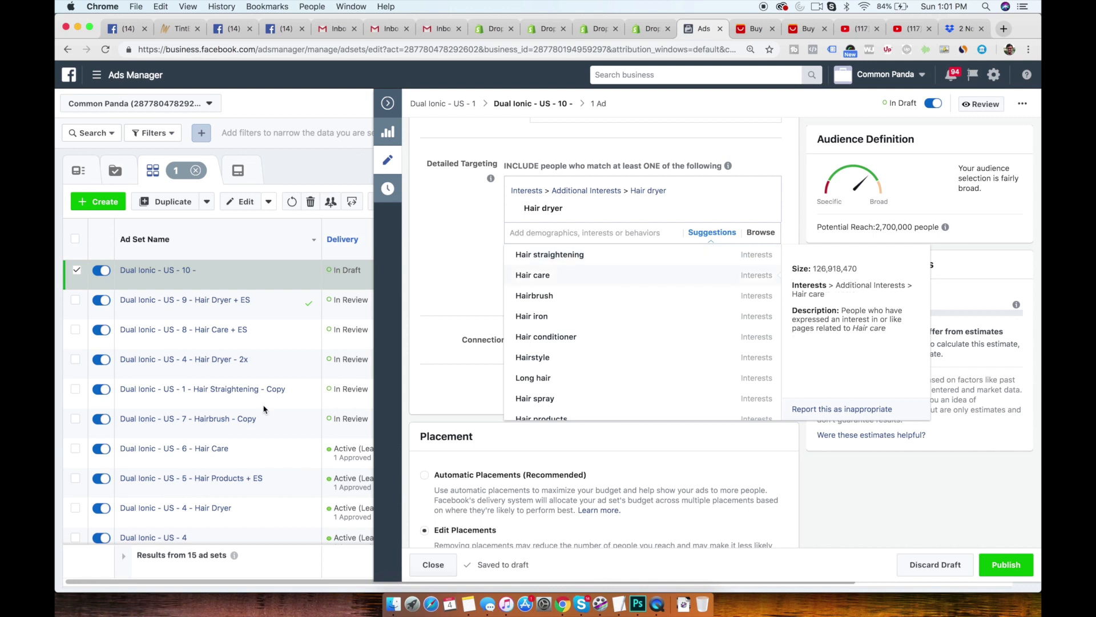
{"action": "scroll", "coordinate": [263, 409], "scroll_direction": "down", "scroll_amount": 5}
{"action": "scroll", "coordinate": [264, 409], "scroll_direction": "up", "scroll_amount": 5}
{"action": "left_click", "coordinate": [531, 257]}
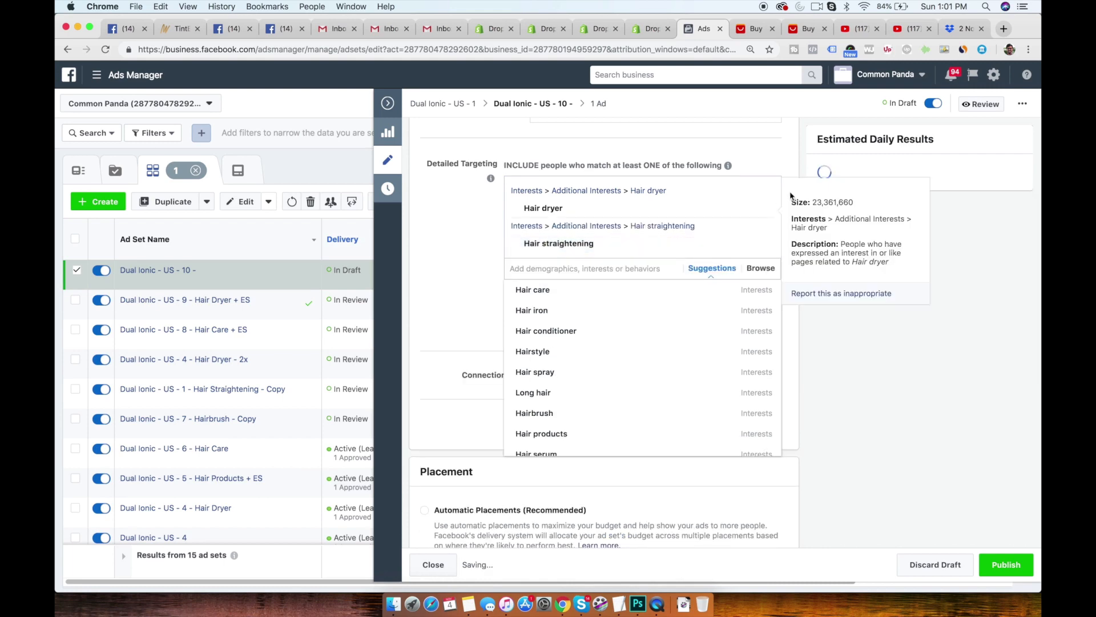
{"action": "left_click", "coordinate": [764, 210]}
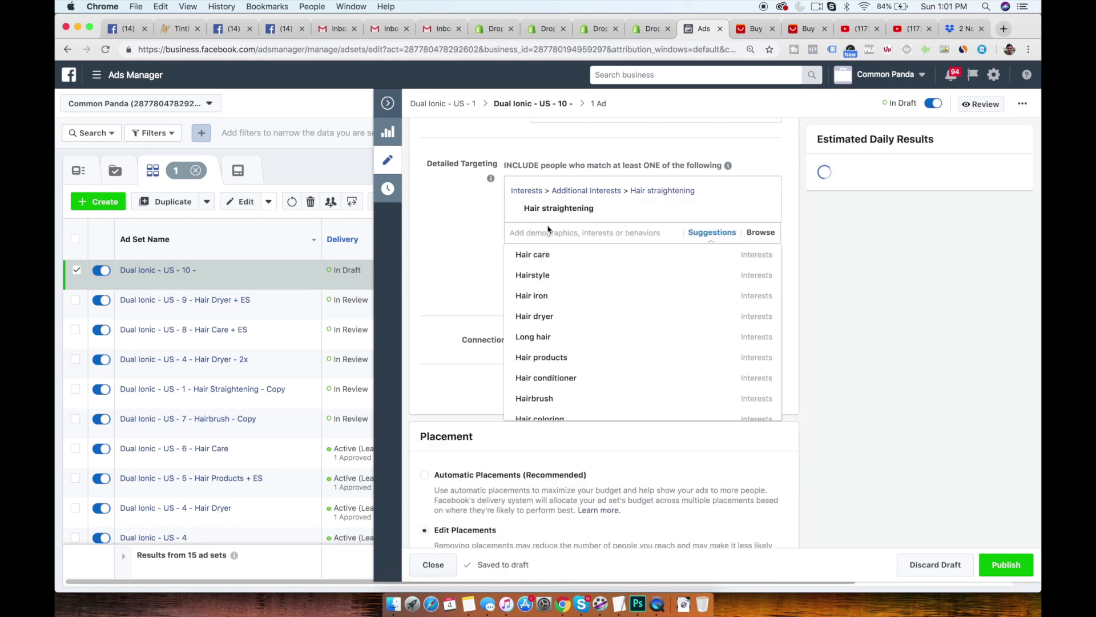
{"action": "left_click", "coordinate": [464, 267]}
{"action": "scroll", "coordinate": [477, 281], "scroll_direction": "up", "scroll_amount": 2}
{"action": "scroll", "coordinate": [476, 281], "scroll_direction": "up", "scroll_amount": 8}
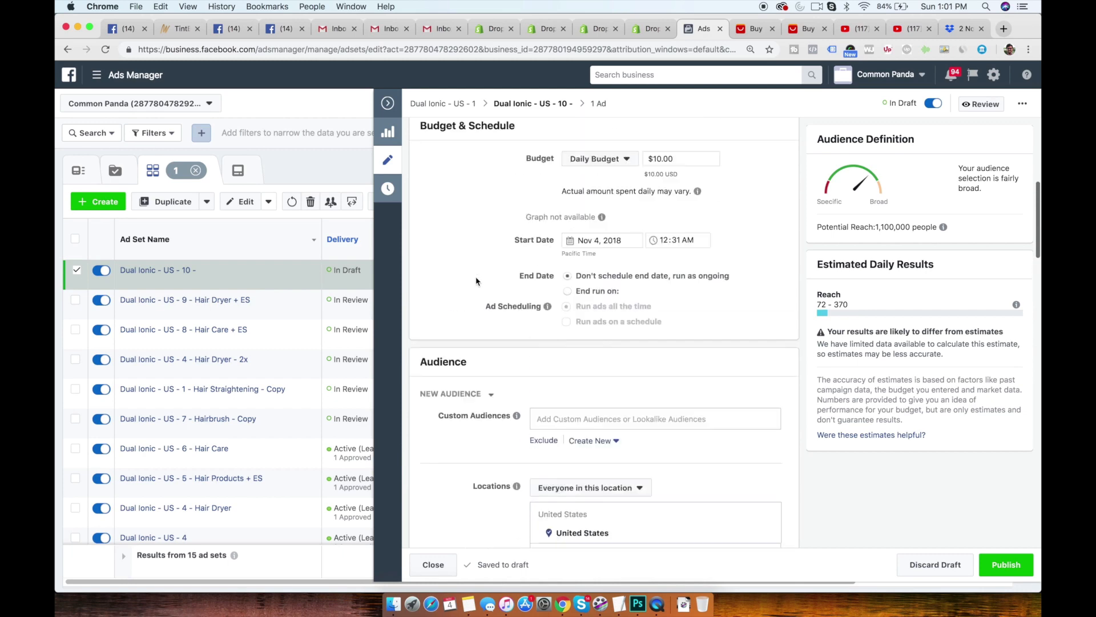
- Replace the Hair straightening interest in the detailed targeting with the suggested interest Hair spray
{"action": "scroll", "coordinate": [476, 281], "scroll_direction": "down", "scroll_amount": 7}
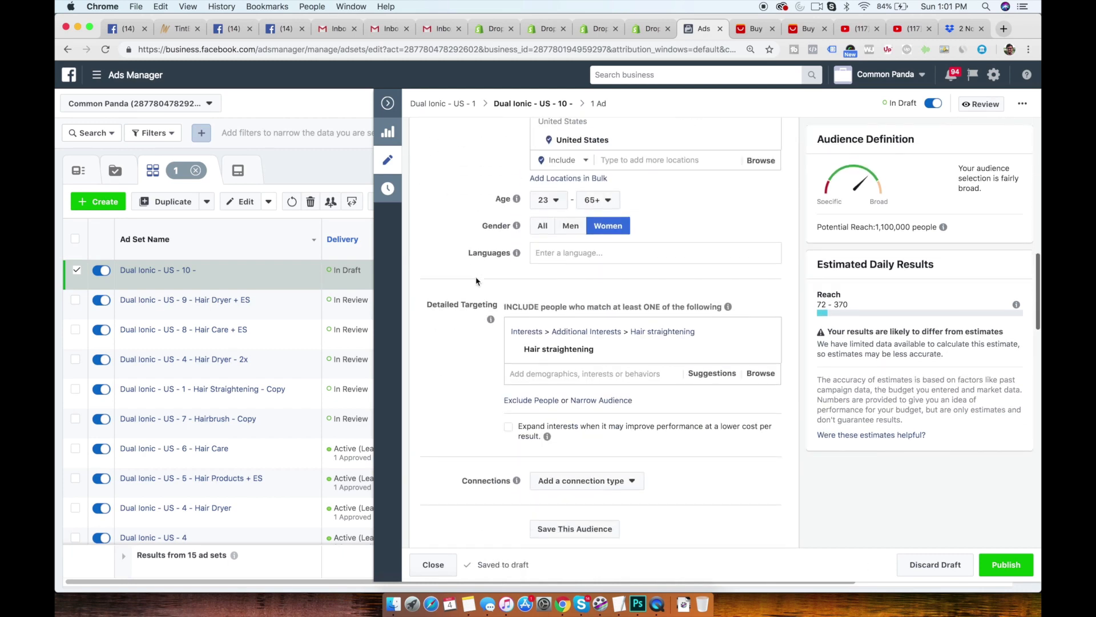
{"action": "left_click", "coordinate": [711, 374]}
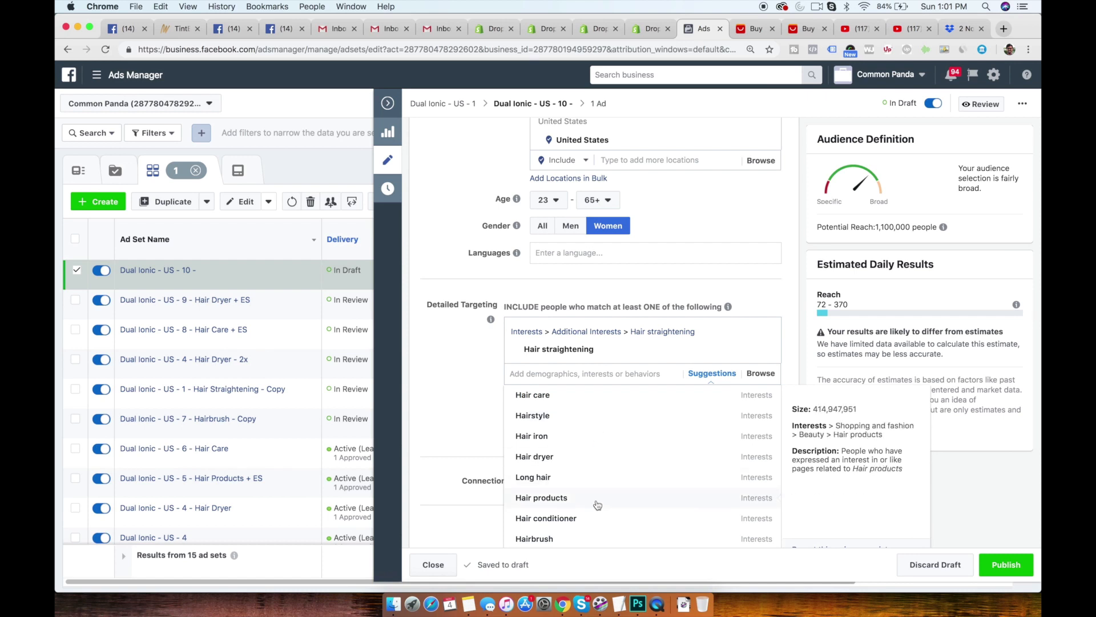
{"action": "scroll", "coordinate": [599, 518], "scroll_direction": "down", "scroll_amount": 2}
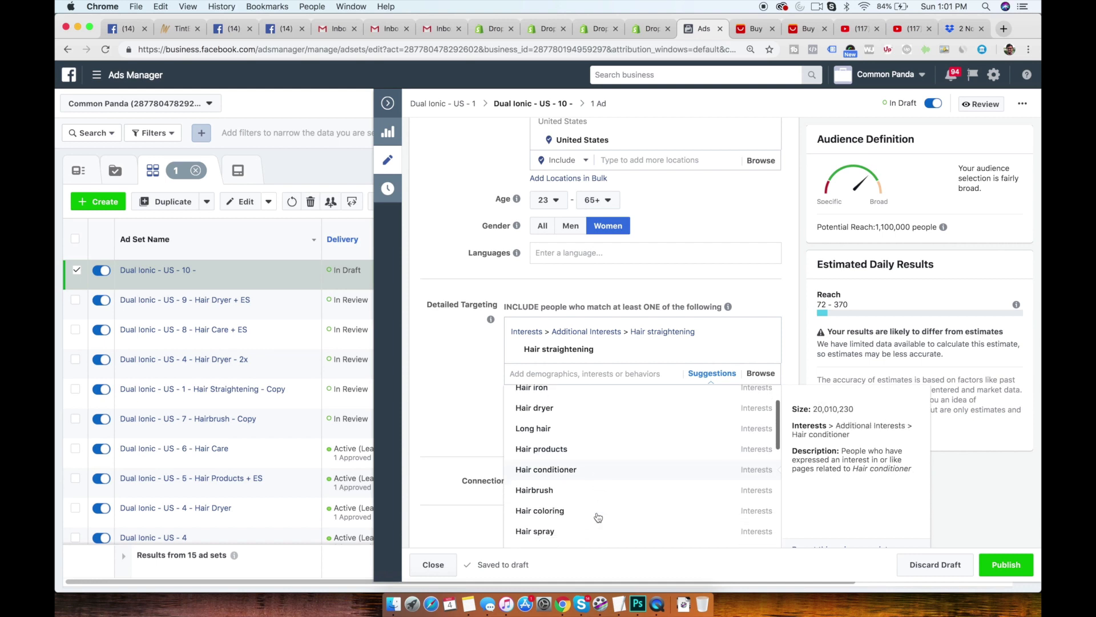
{"action": "scroll", "coordinate": [598, 514], "scroll_direction": "down", "scroll_amount": 1}
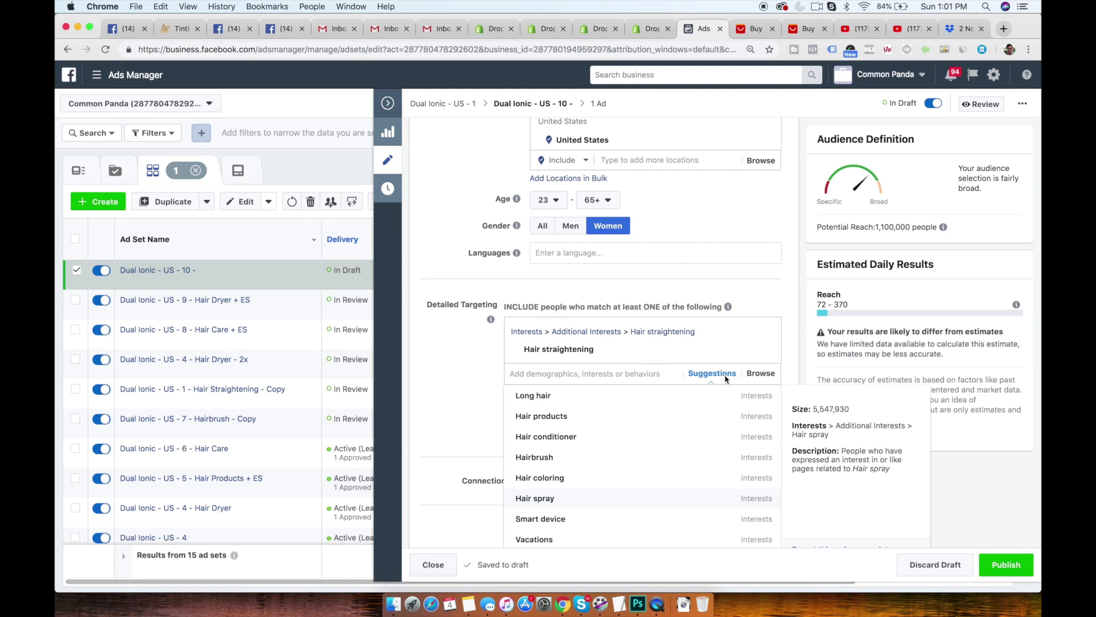
{"action": "left_click", "coordinate": [766, 377]}
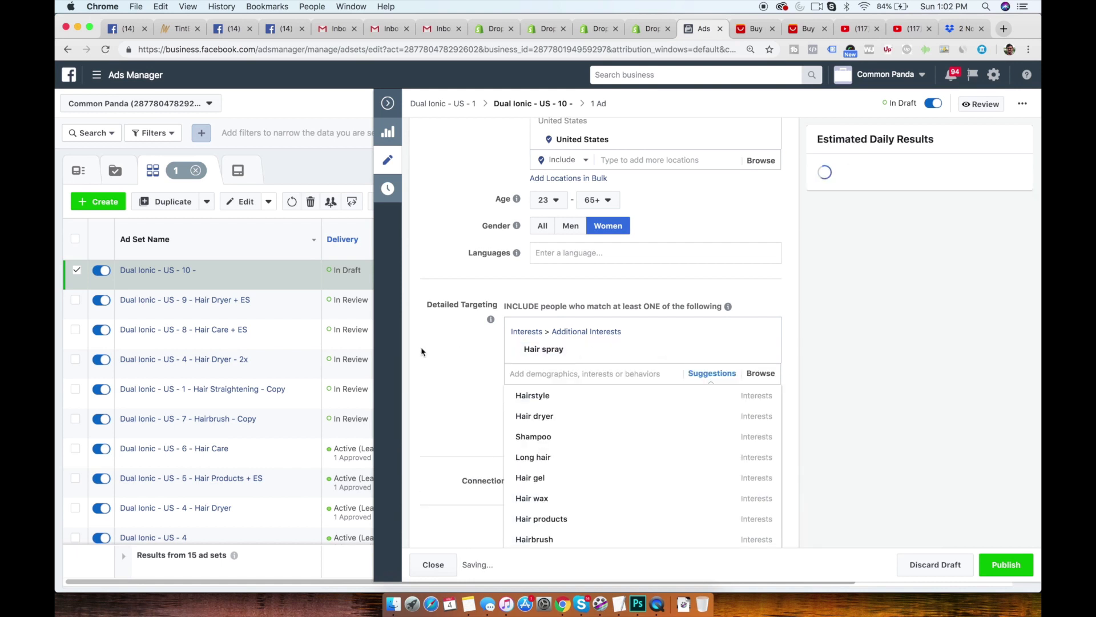
{"action": "left_click", "coordinate": [466, 351]}
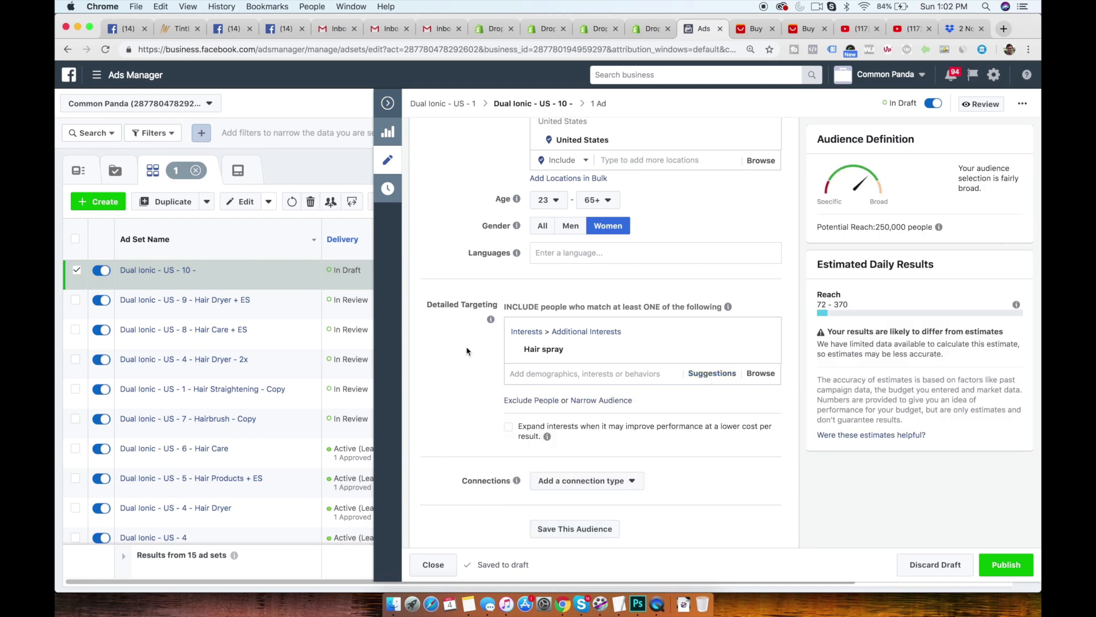
- Set Hairstyle as the only interest in the ad set's detailed targeting, picking it from the suggestions and removing Hair spray
{"action": "left_click", "coordinate": [709, 381]}
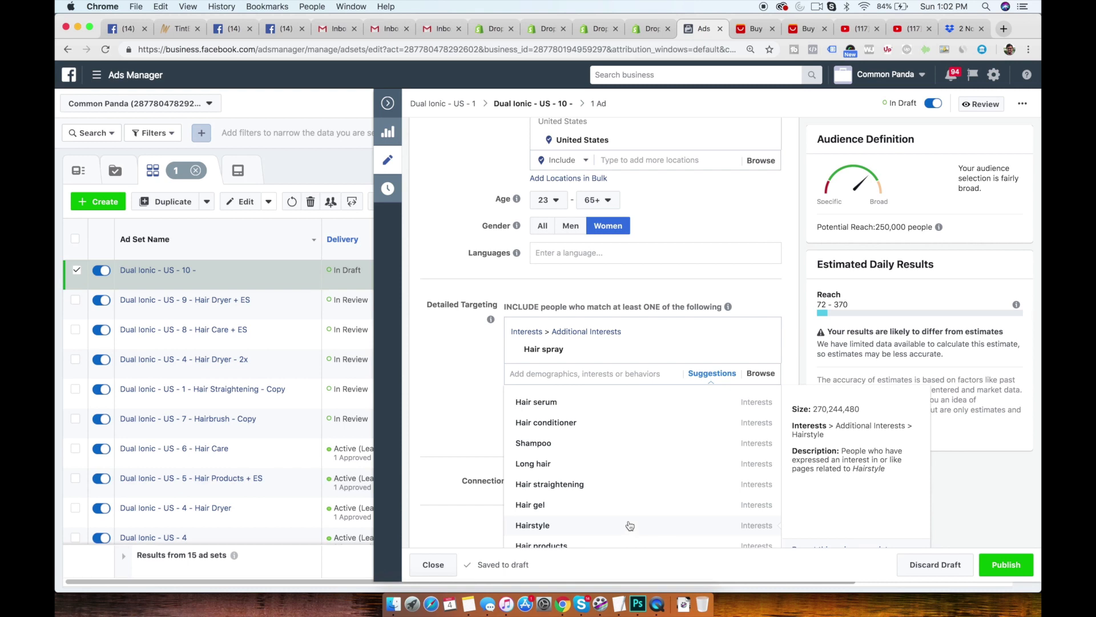
{"action": "left_click", "coordinate": [630, 525]}
{"action": "left_click", "coordinate": [763, 350]}
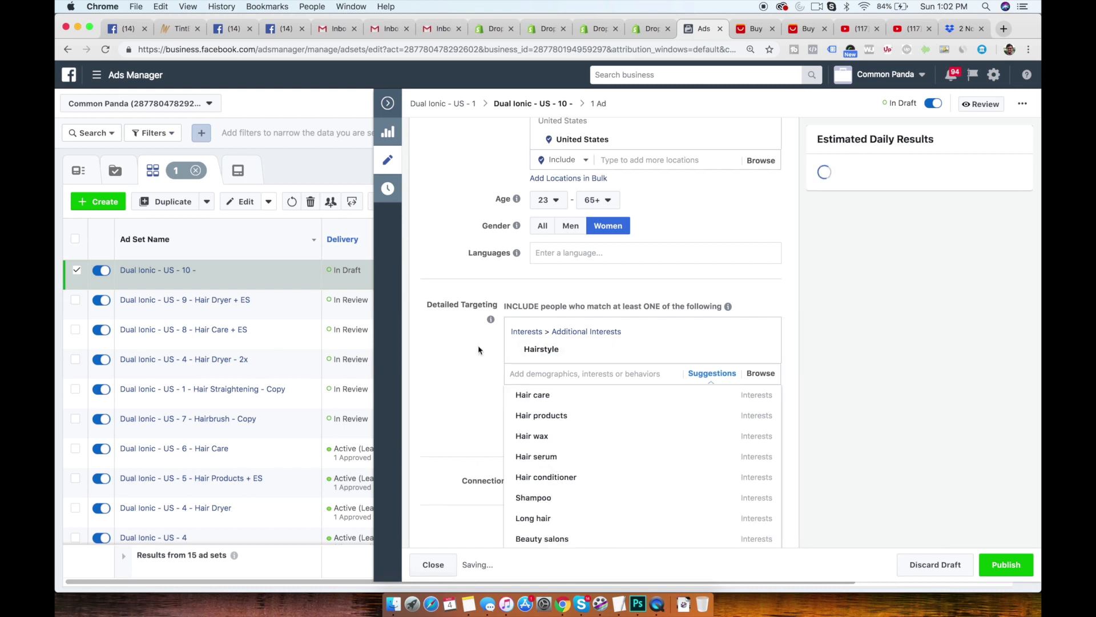
{"action": "left_click", "coordinate": [471, 350]}
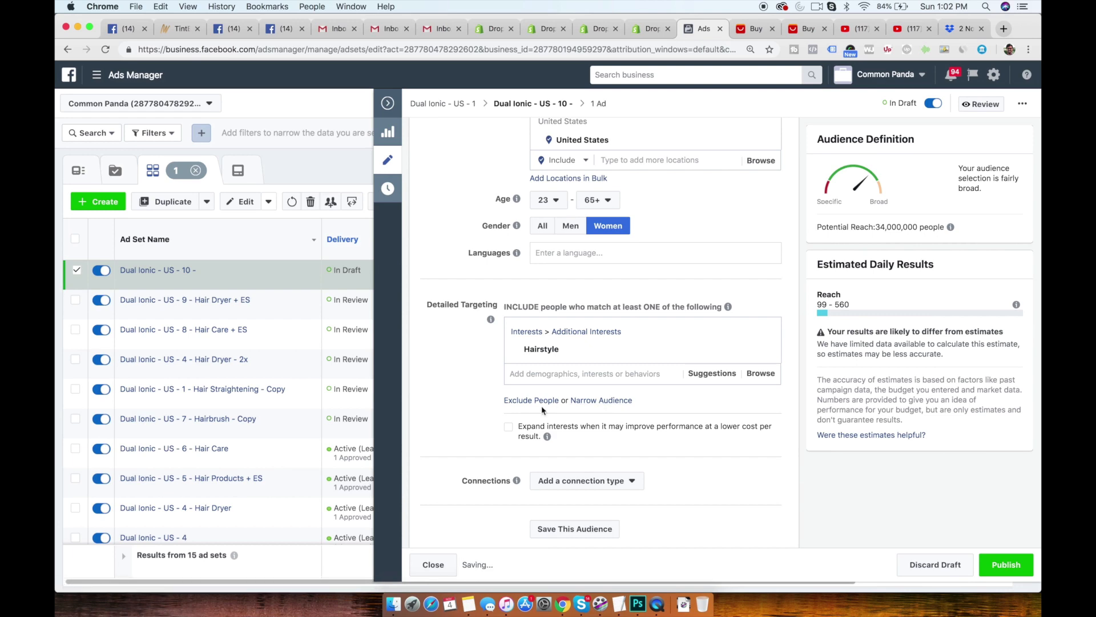
- Complete the ad set's name as Dual Ionic - US - 10 - Hairstyle
{"action": "scroll", "coordinate": [542, 407], "scroll_direction": "up", "scroll_amount": 15}
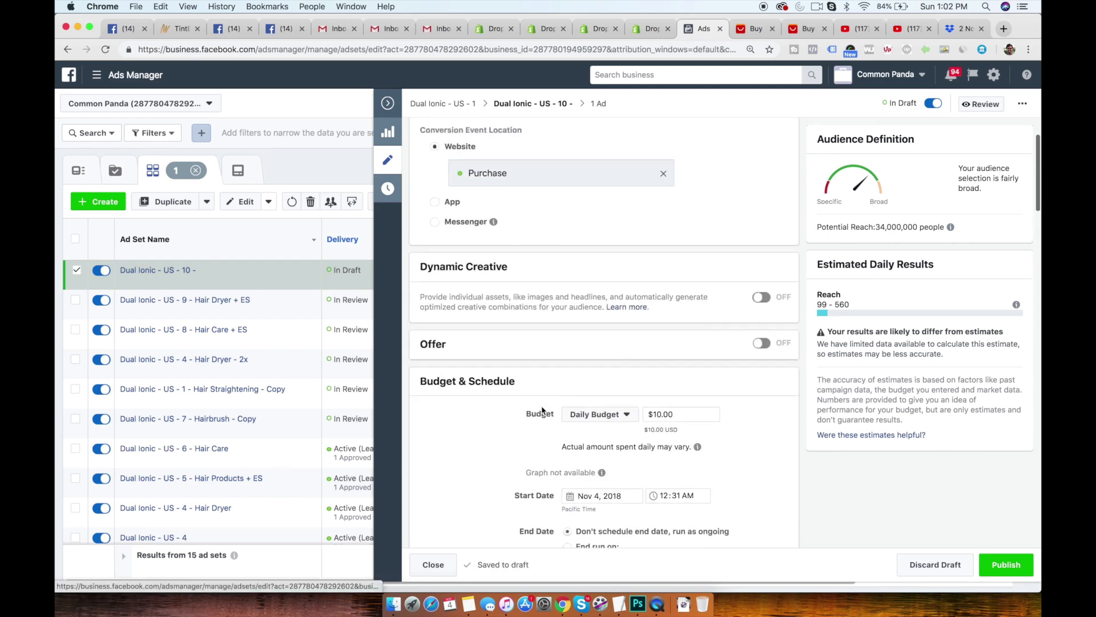
{"action": "left_click", "coordinate": [603, 145]}
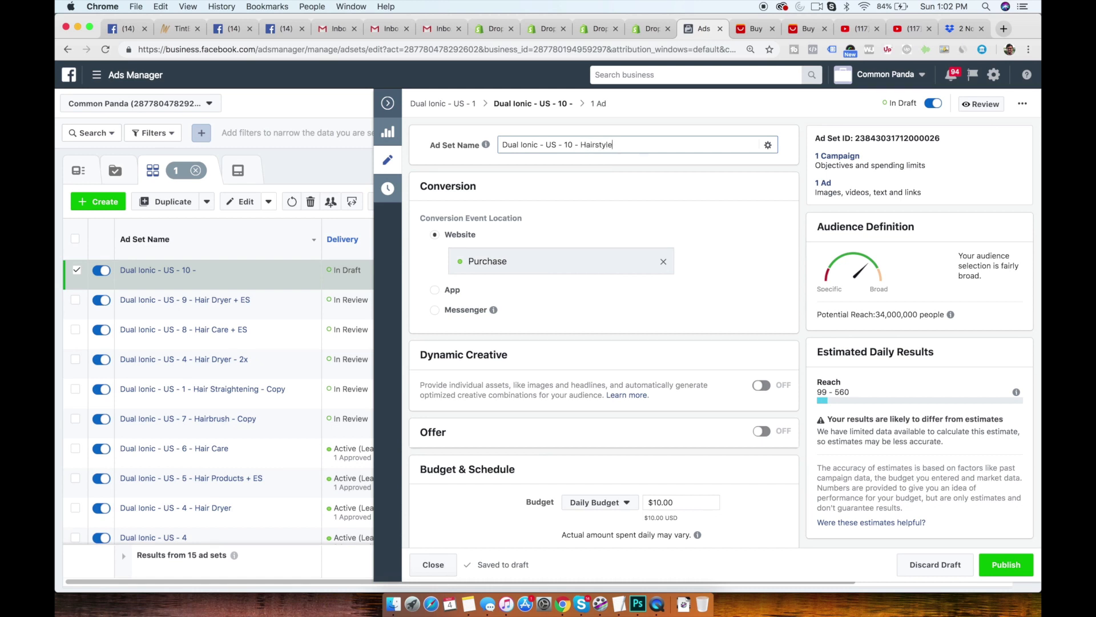
{"action": "key", "text": "super+a"}
{"action": "left_click", "coordinate": [728, 351]}
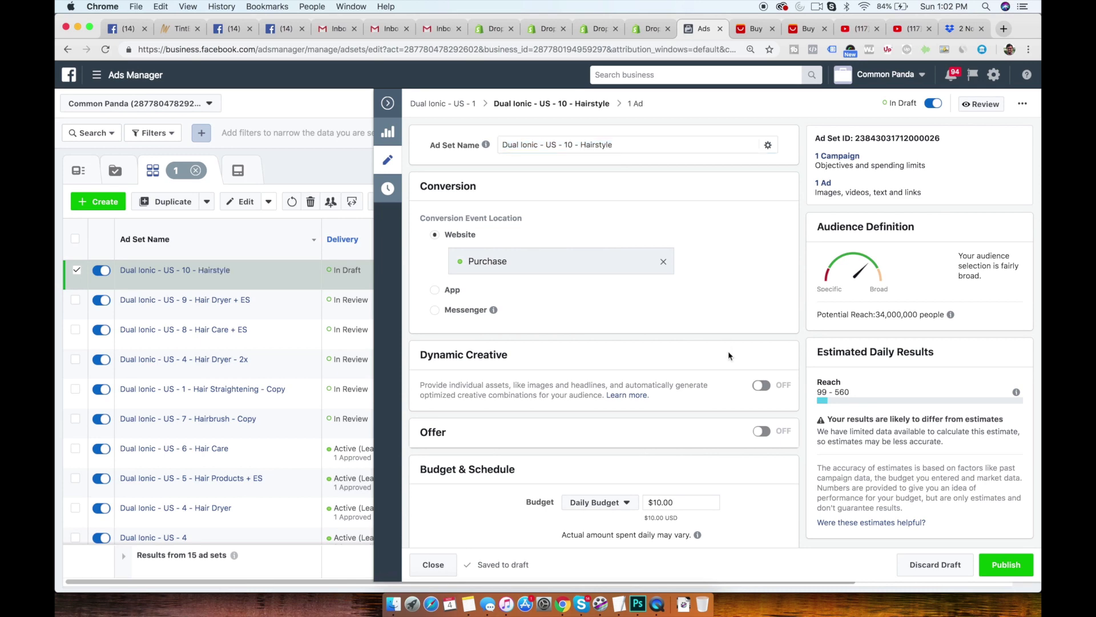
- Exclude the custom audience CP - All Visitors (60 Days) from the Hairstyle ad set
{"action": "scroll", "coordinate": [728, 351], "scroll_direction": "down", "scroll_amount": 4}
{"action": "scroll", "coordinate": [728, 351], "scroll_direction": "down", "scroll_amount": 15}
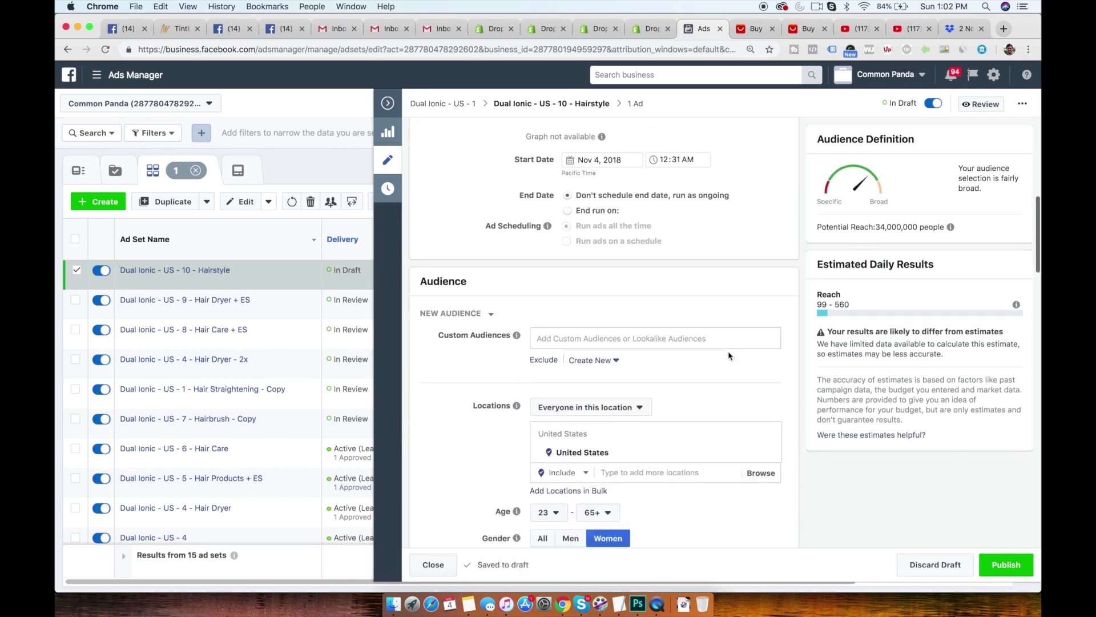
{"action": "scroll", "coordinate": [728, 351], "scroll_direction": "down", "scroll_amount": 4}
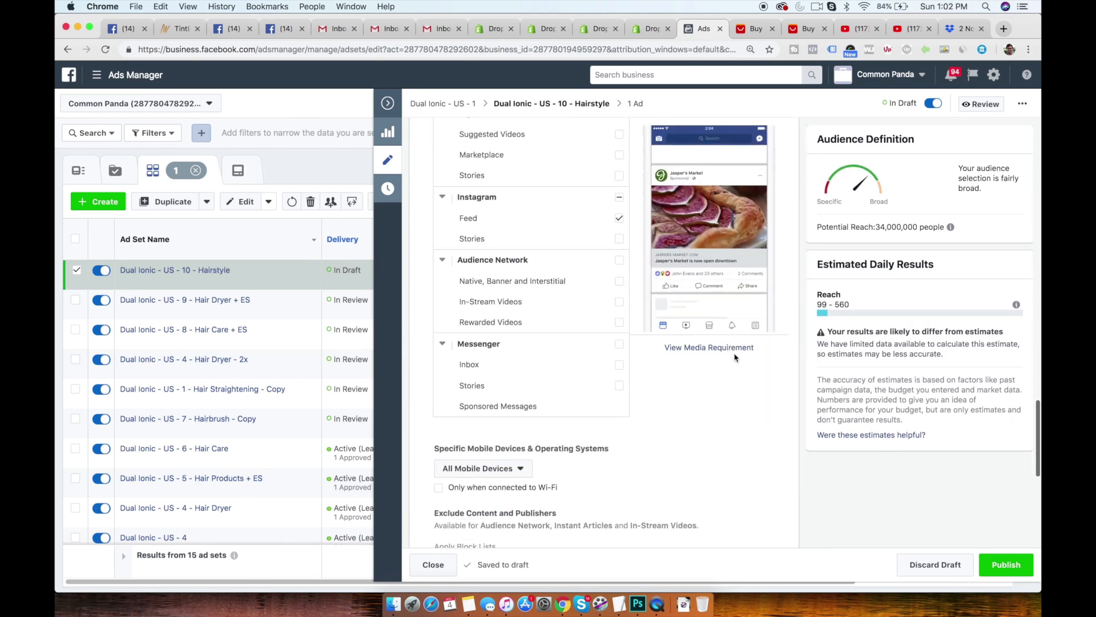
{"action": "scroll", "coordinate": [656, 351], "scroll_direction": "up", "scroll_amount": 15}
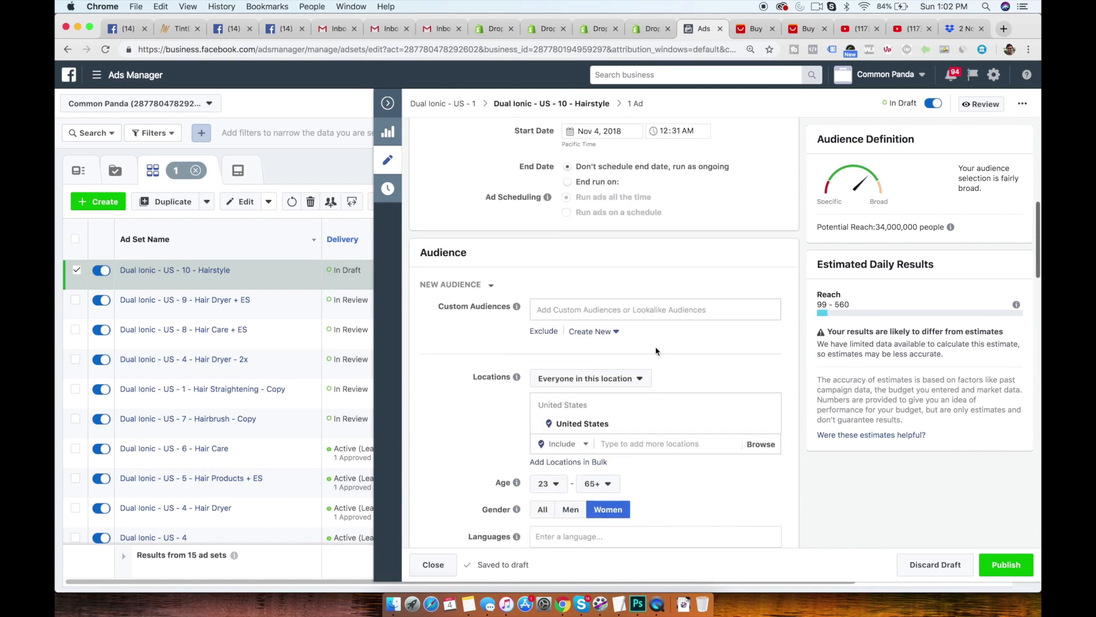
{"action": "left_click", "coordinate": [544, 331]}
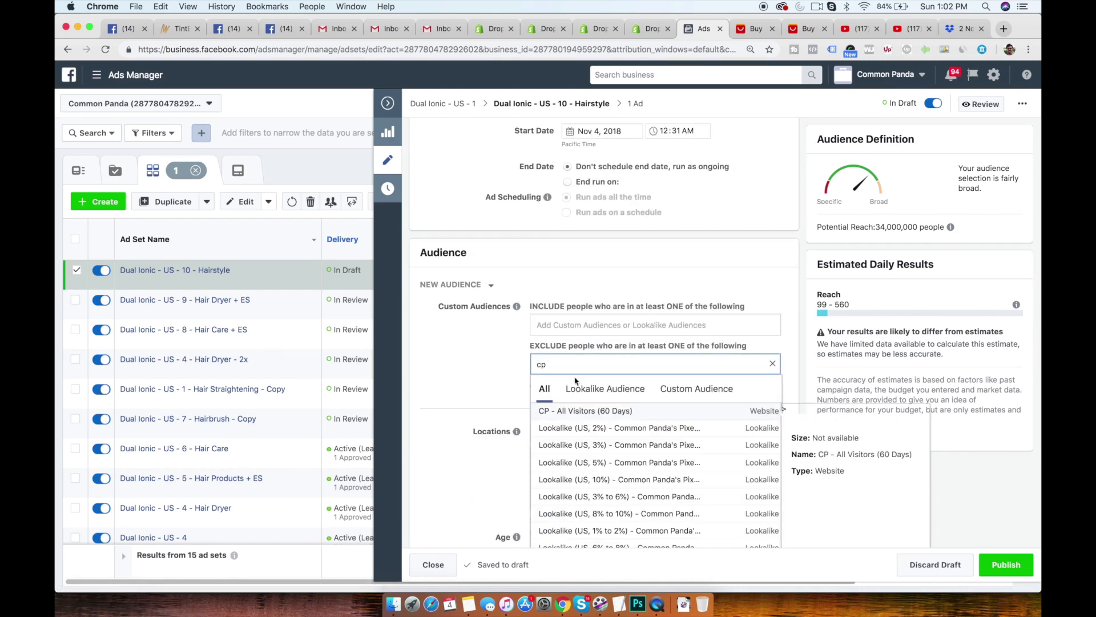
{"action": "left_click", "coordinate": [579, 411]}
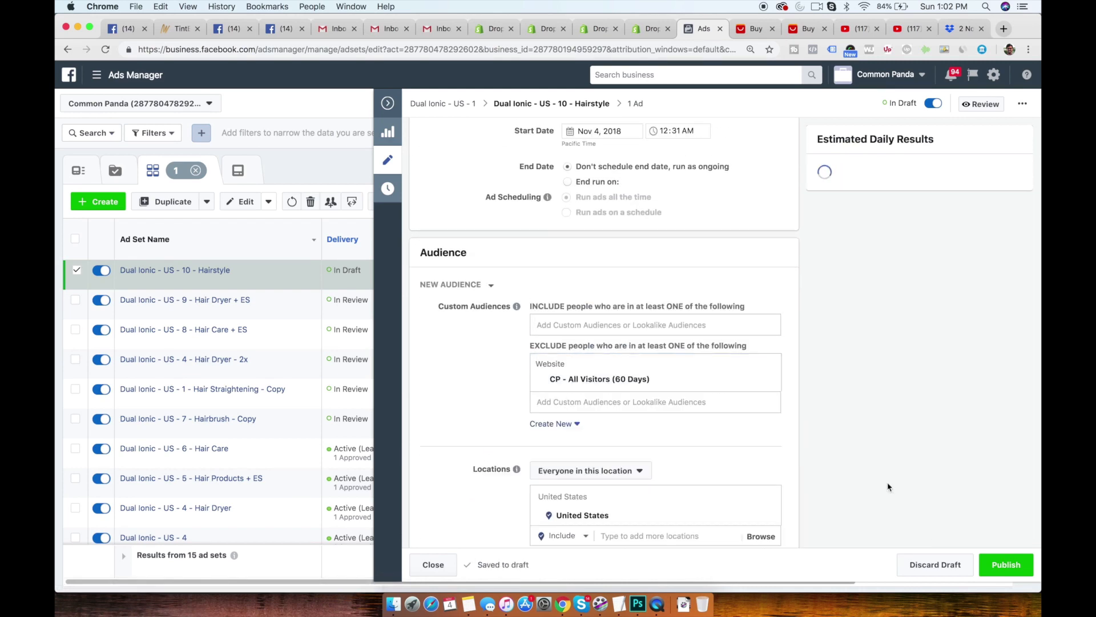
- Publish the Dual Ionic - US - 10 - Hairstyle ad set and duplicate it once into its original campaign
{"action": "left_click", "coordinate": [1006, 564]}
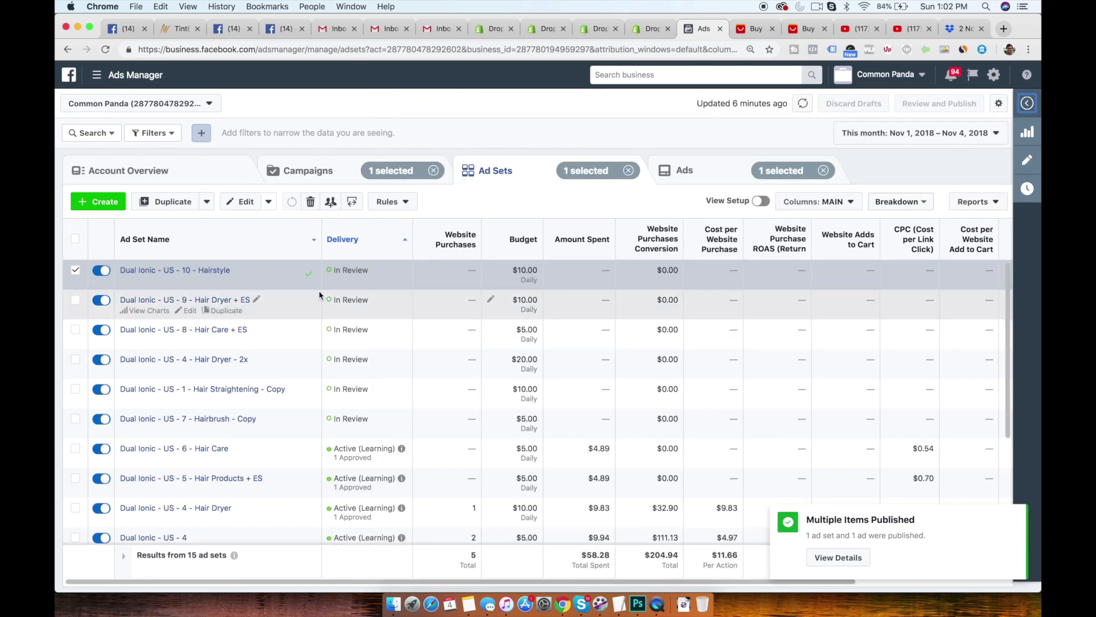
{"action": "left_click", "coordinate": [236, 282]}
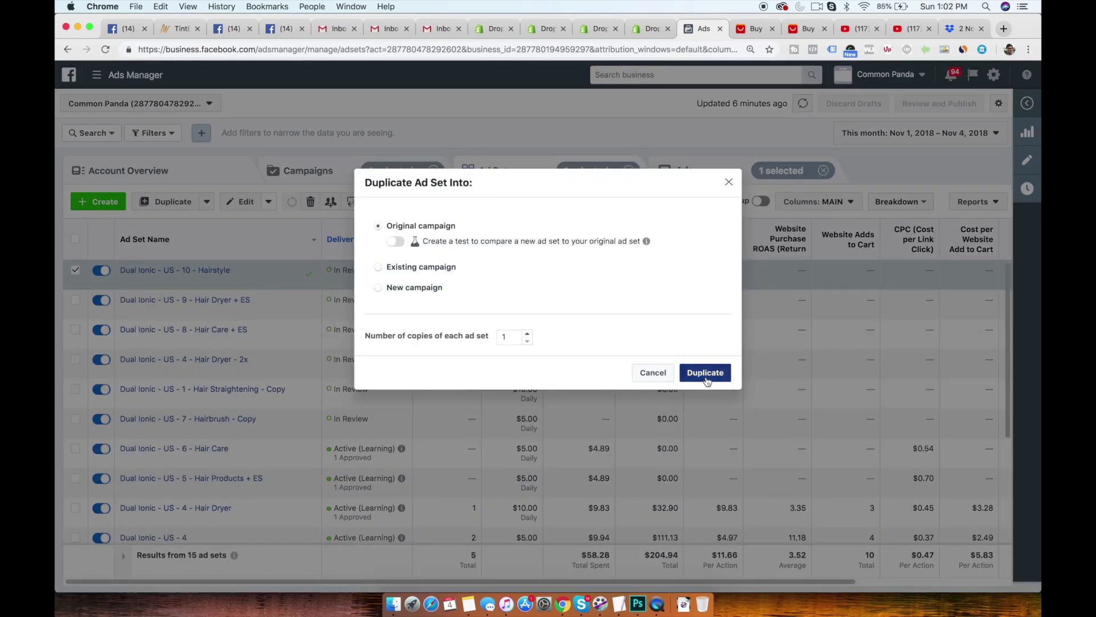
{"action": "left_click", "coordinate": [706, 376]}
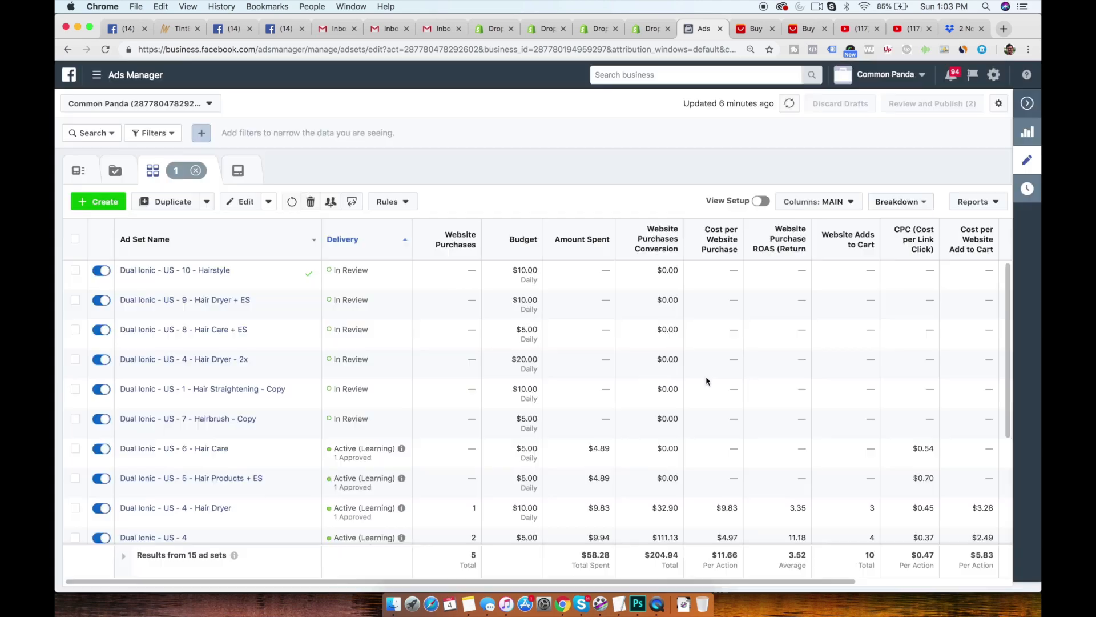
- Rename the duplicated ad set as Dual Ionic - US - 10 - Hairstyle + ES
{"action": "double_click", "coordinate": [632, 148]}
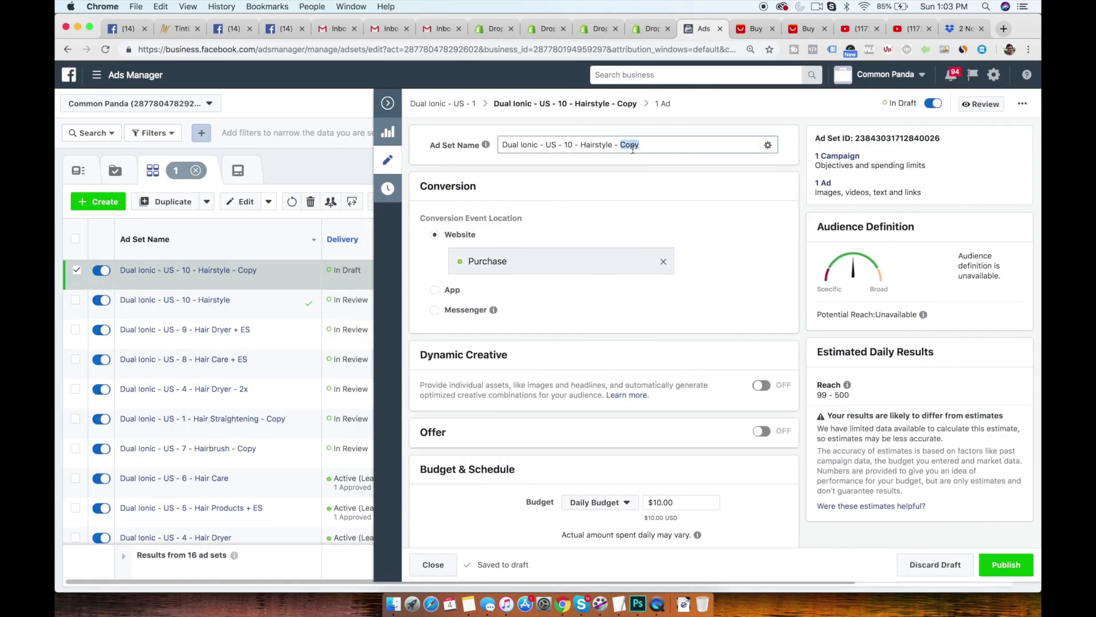
{"action": "key", "text": "BackSpace"}
{"action": "key", "text": "BackSpace"}
{"action": "key", "text": "BackSpace"}
{"action": "left_click", "coordinate": [660, 209]}
- Narrow the Hairstyle + ES ad set's detailed targeting to people who also match the Engaged Shoppers purchase behavior
{"action": "scroll", "coordinate": [606, 286], "scroll_direction": "down", "scroll_amount": 10}
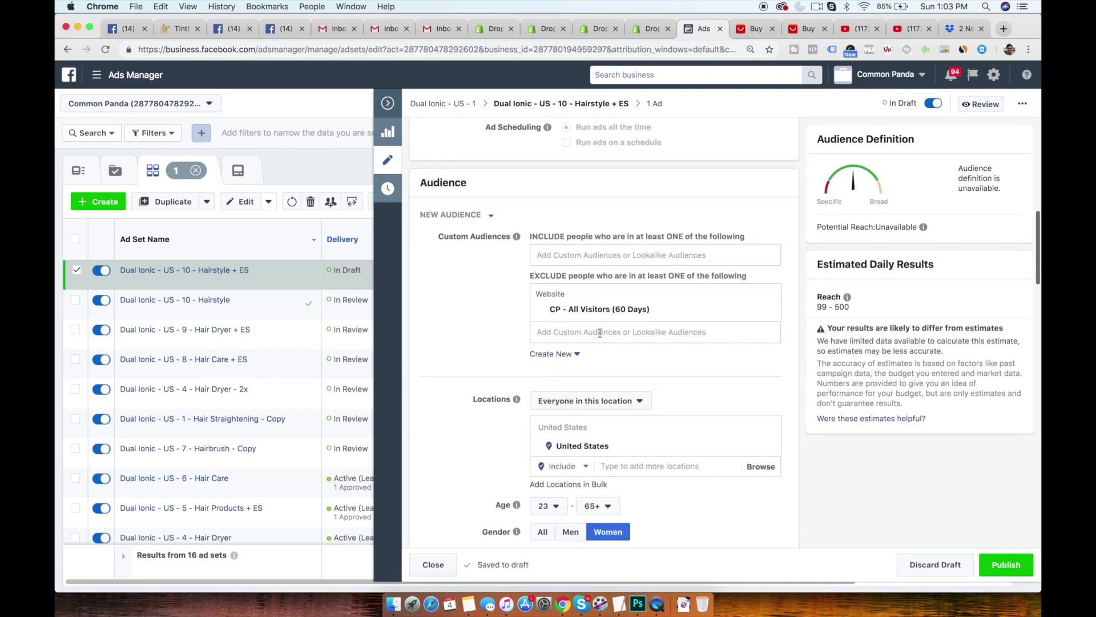
{"action": "scroll", "coordinate": [600, 333], "scroll_direction": "down", "scroll_amount": 3}
{"action": "scroll", "coordinate": [600, 334], "scroll_direction": "up", "scroll_amount": 9}
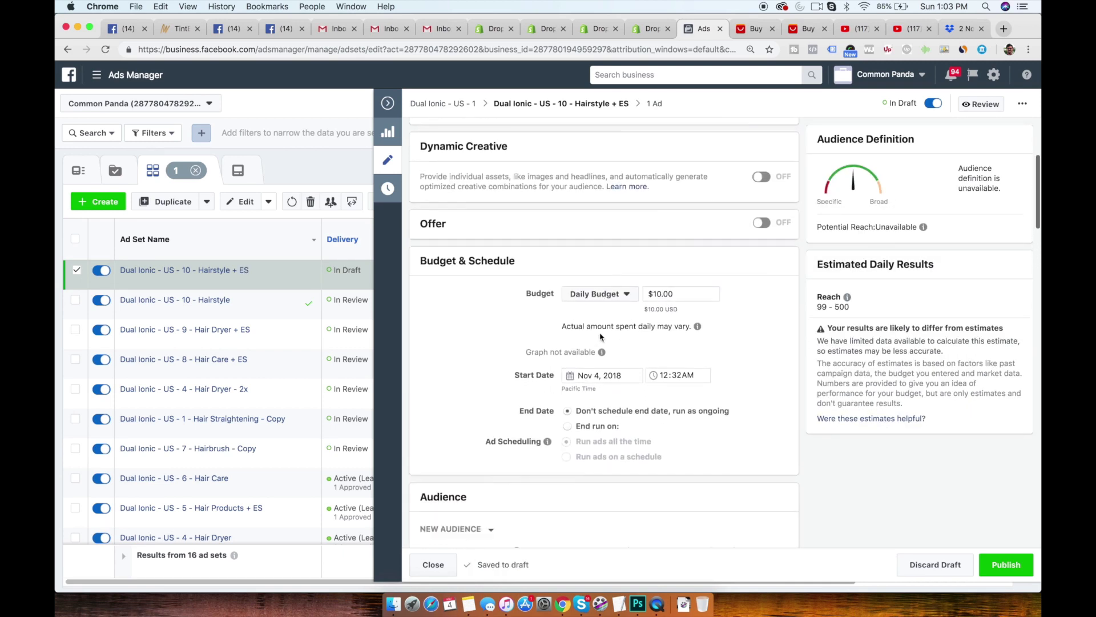
{"action": "scroll", "coordinate": [600, 337], "scroll_direction": "down", "scroll_amount": 10}
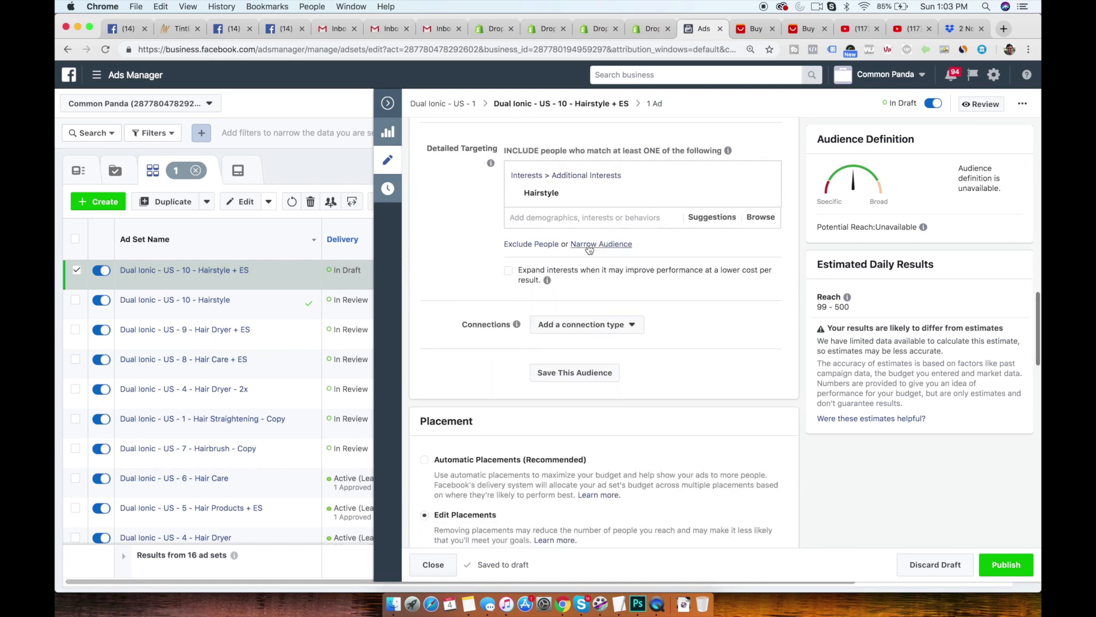
{"action": "left_click", "coordinate": [589, 246]}
{"action": "type", "text": "ENGA"}
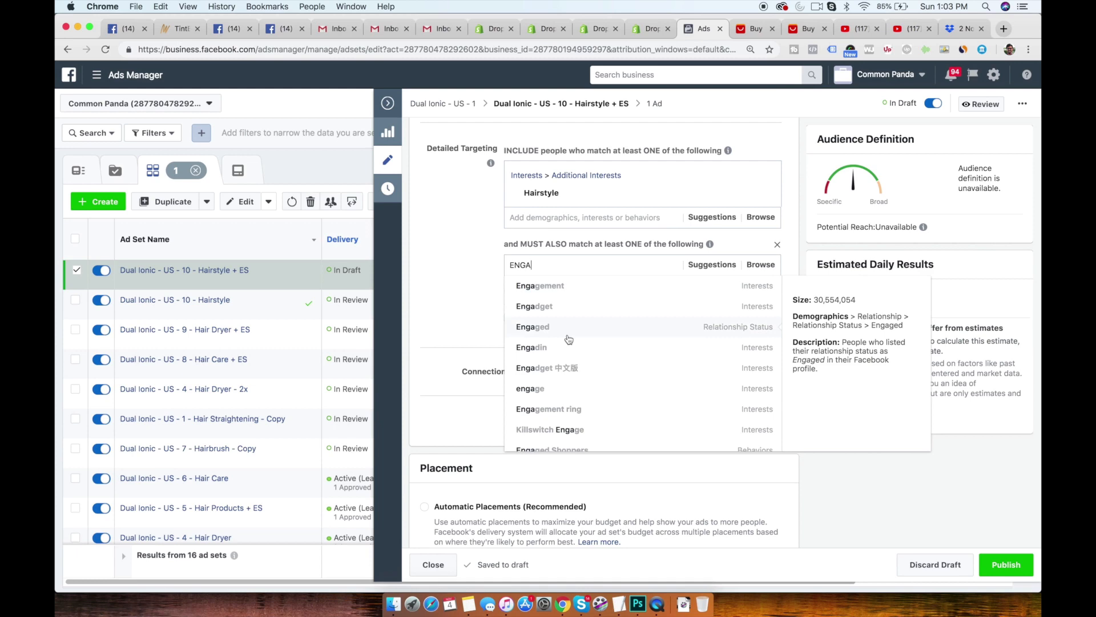
{"action": "scroll", "coordinate": [569, 421], "scroll_direction": "down", "scroll_amount": 1}
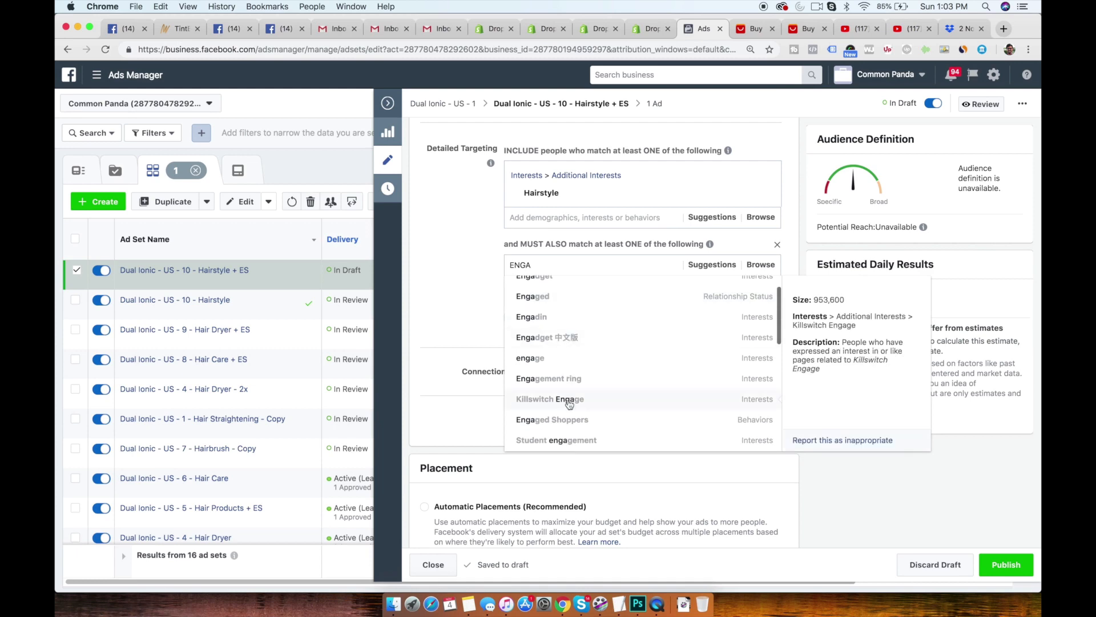
{"action": "left_click", "coordinate": [570, 421]}
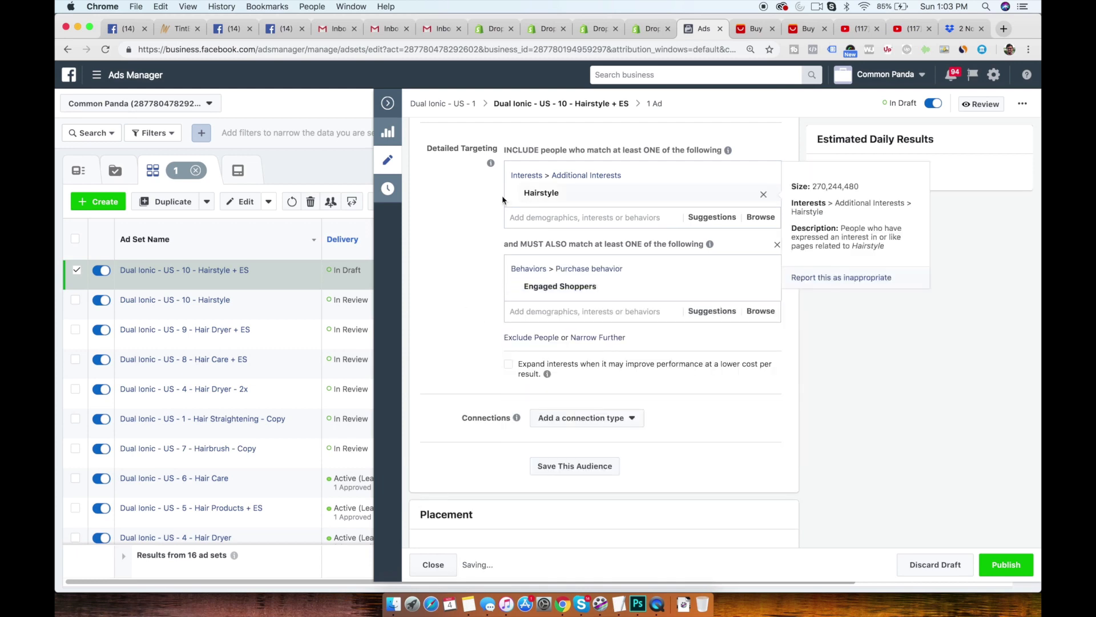
- Publish the Hairstyle + ES ad set with its existing placement, optimization and delivery settings
{"action": "scroll", "coordinate": [467, 230], "scroll_direction": "down", "scroll_amount": 12}
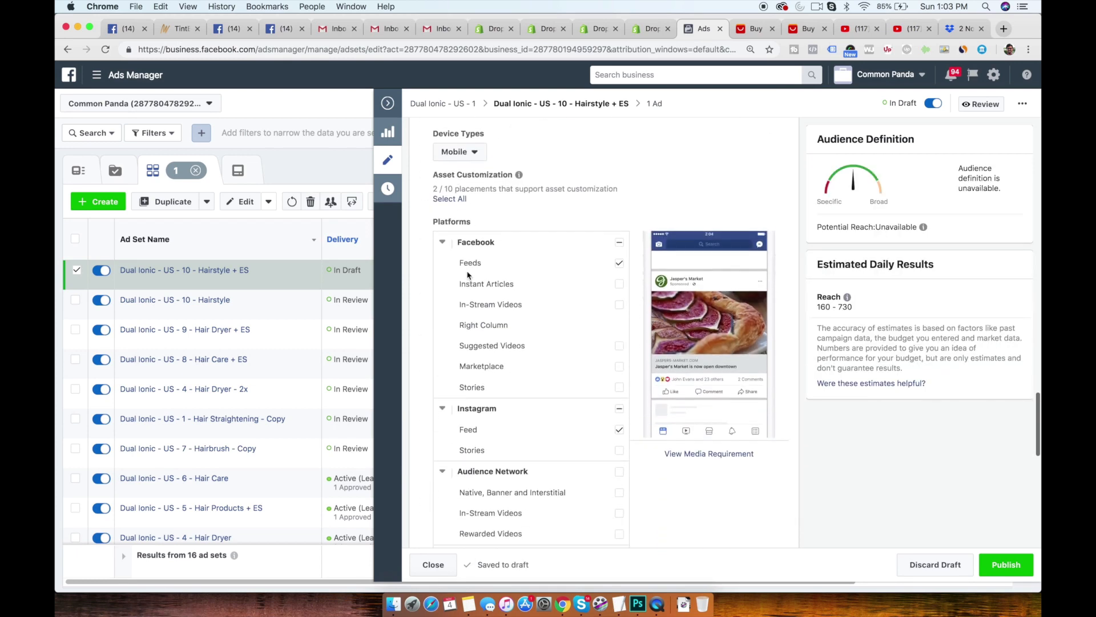
{"action": "scroll", "coordinate": [467, 272], "scroll_direction": "down", "scroll_amount": 2}
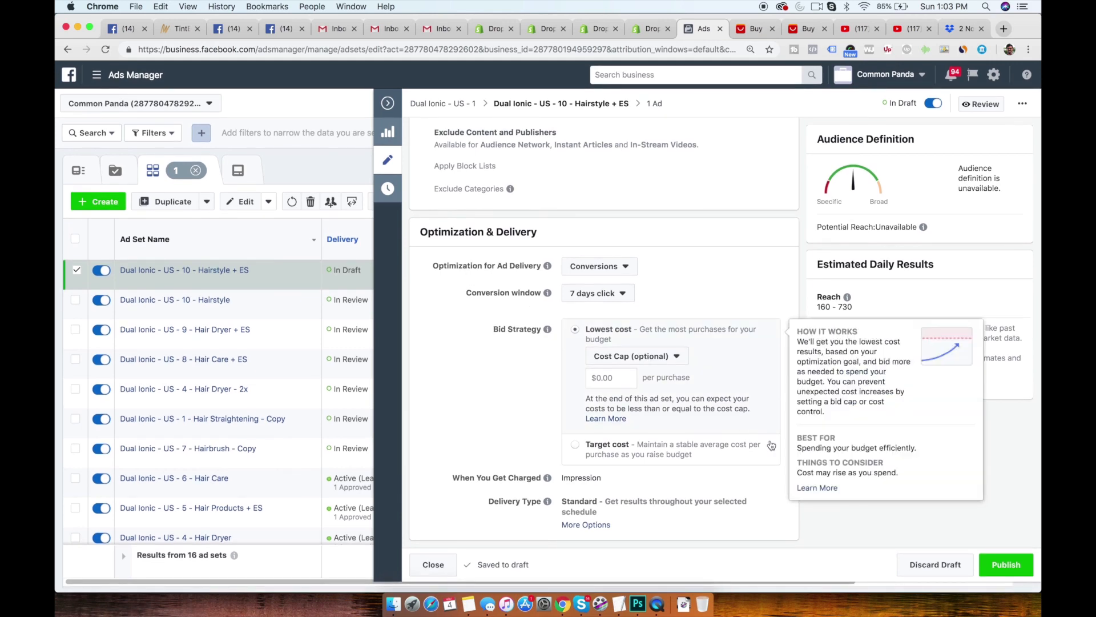
{"action": "left_click", "coordinate": [1008, 562]}
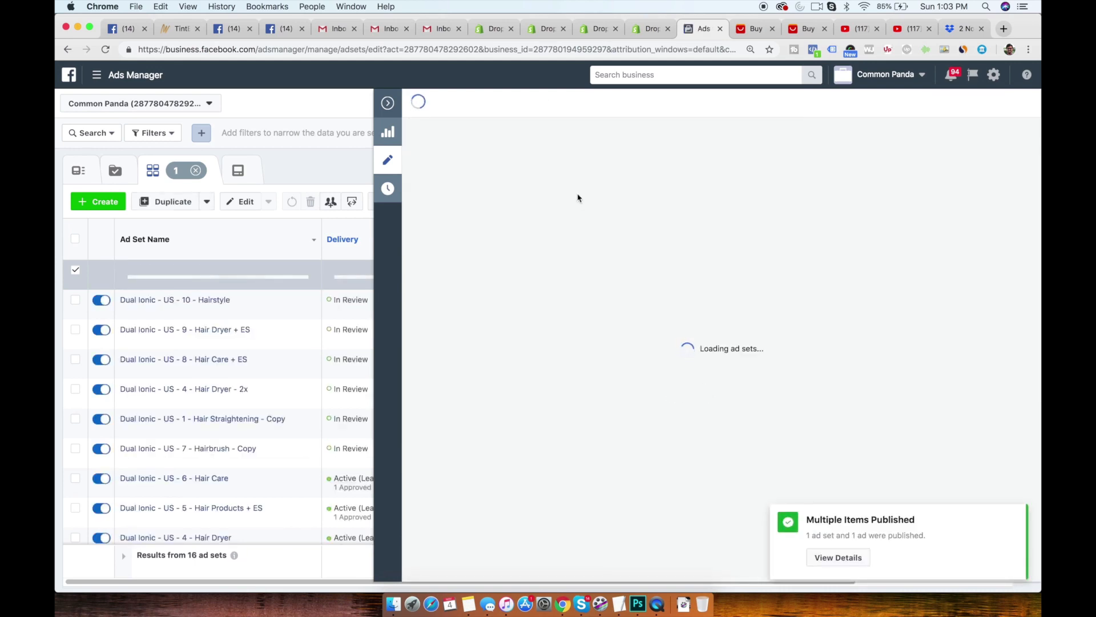
- Renumber the published ad set as Dual Ionic - US - 11 - Hairstyle + ES, publish the update and return to the full list
{"action": "left_click", "coordinate": [571, 147]}
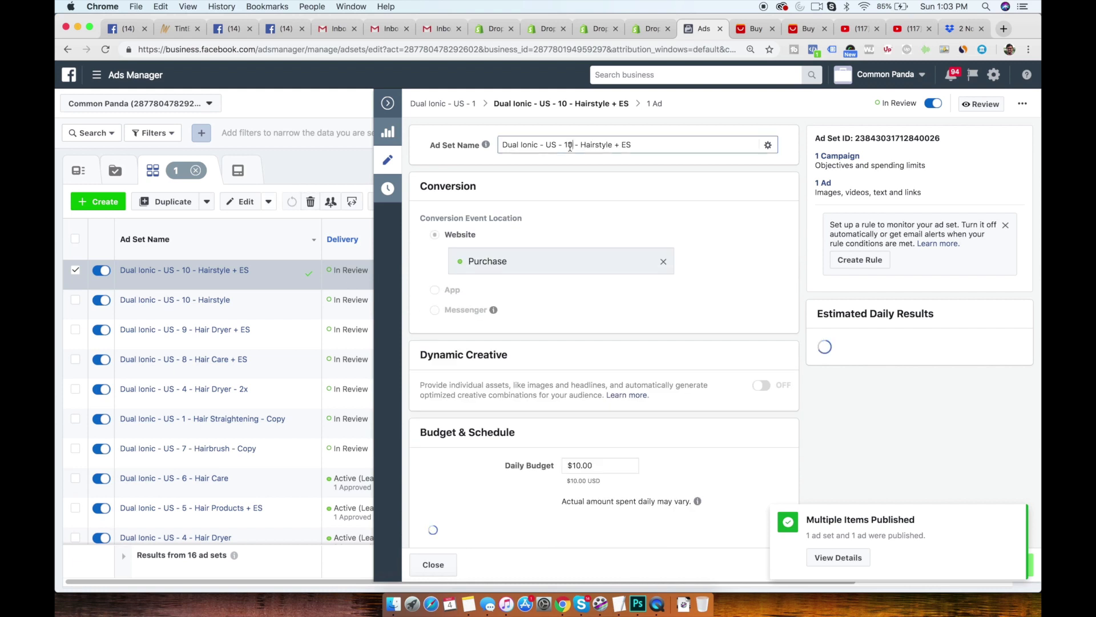
{"action": "key", "text": "BackSpace"}
{"action": "type", "text": "1"}
{"action": "left_click", "coordinate": [641, 217]}
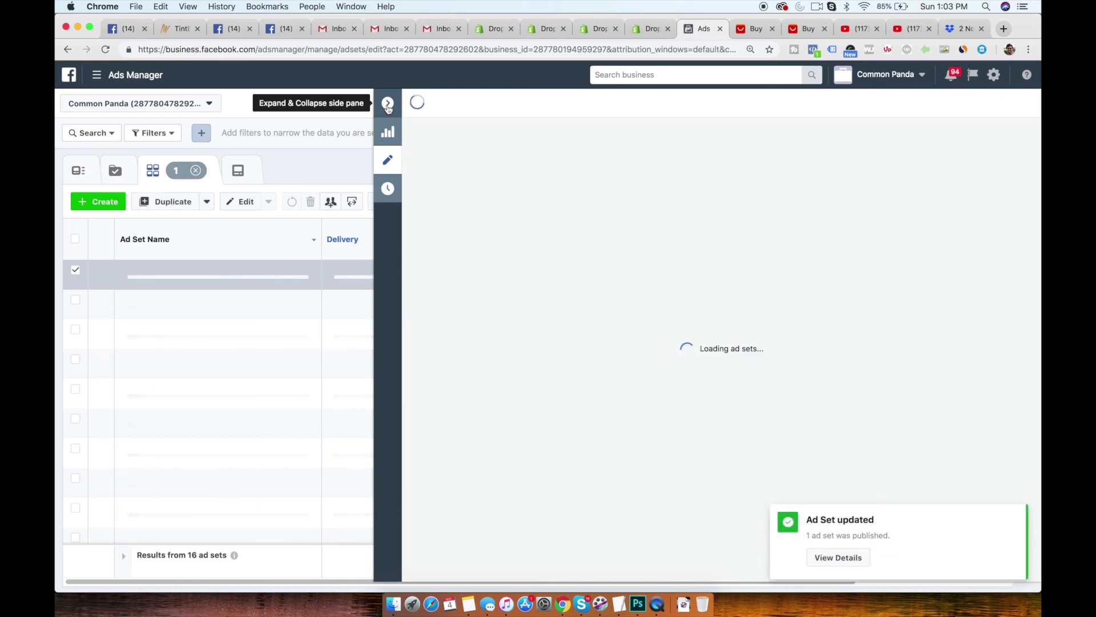
{"action": "left_click", "coordinate": [388, 106]}
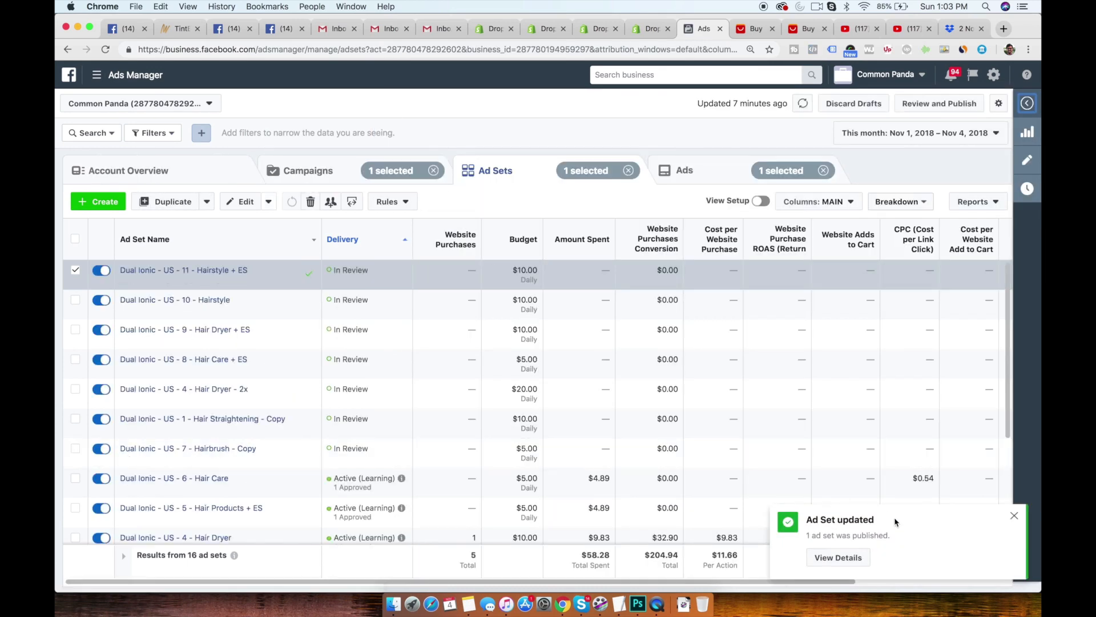
{"action": "left_click", "coordinate": [1014, 516]}
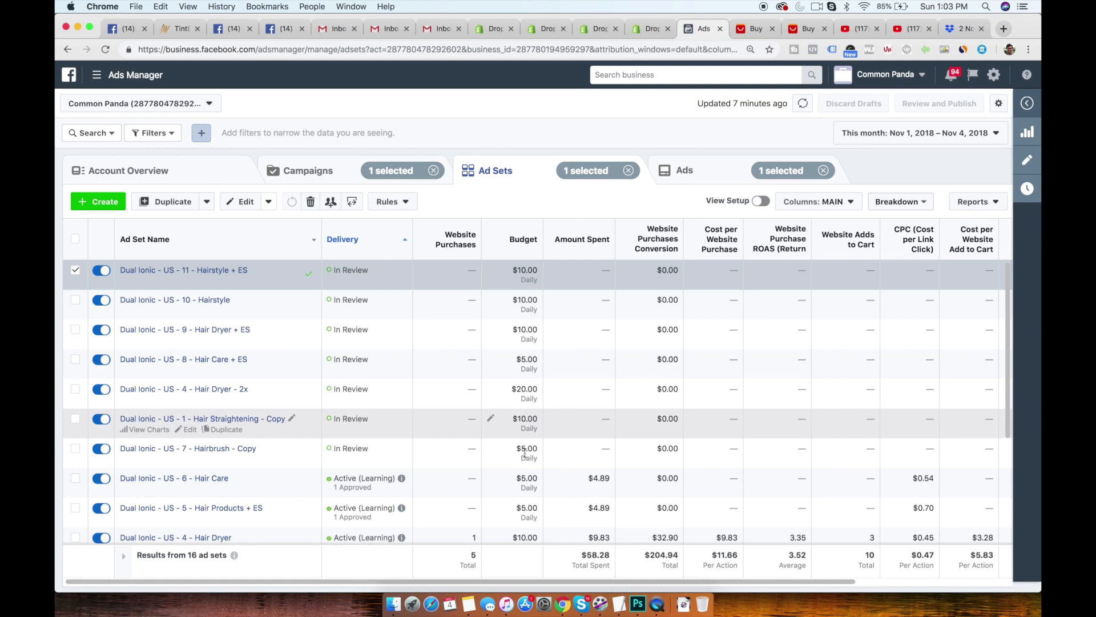
- Look over the campaign's ad sets and budgets, and clear the selection of the Hairstyle + ES ad set
{"action": "scroll", "coordinate": [525, 453], "scroll_direction": "down", "scroll_amount": 2}
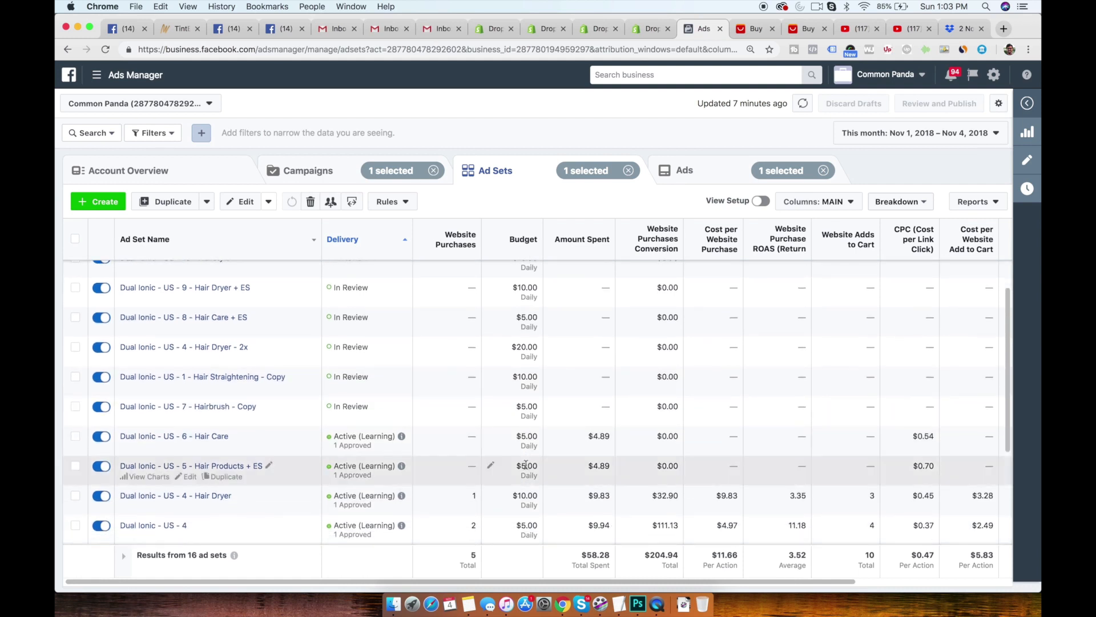
{"action": "scroll", "coordinate": [526, 465], "scroll_direction": "down", "scroll_amount": 4}
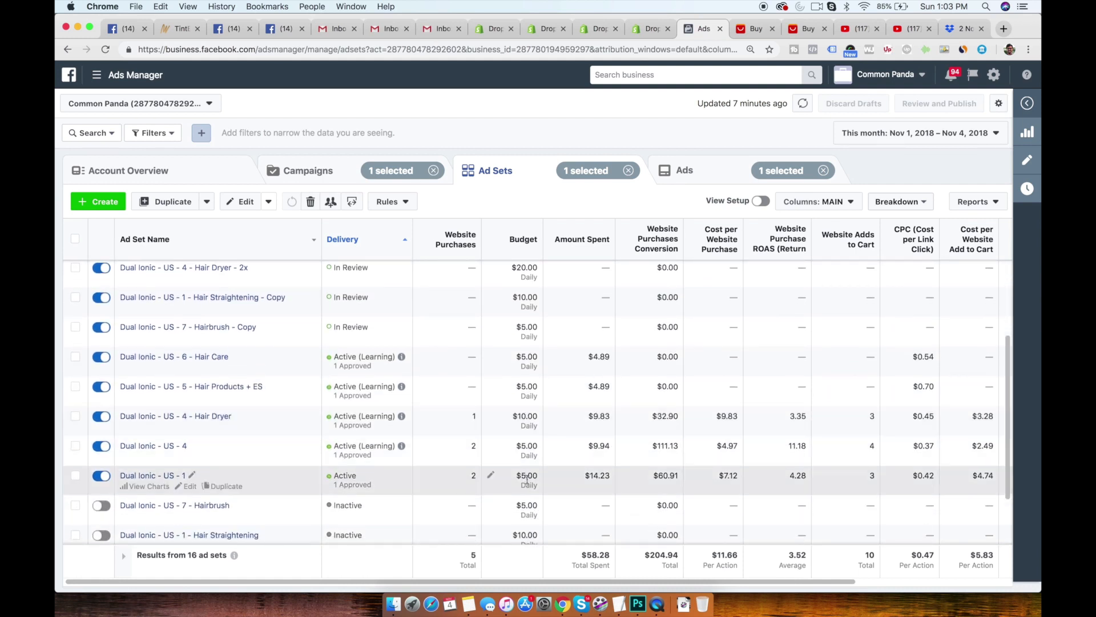
{"action": "scroll", "coordinate": [503, 450], "scroll_direction": "up", "scroll_amount": 6}
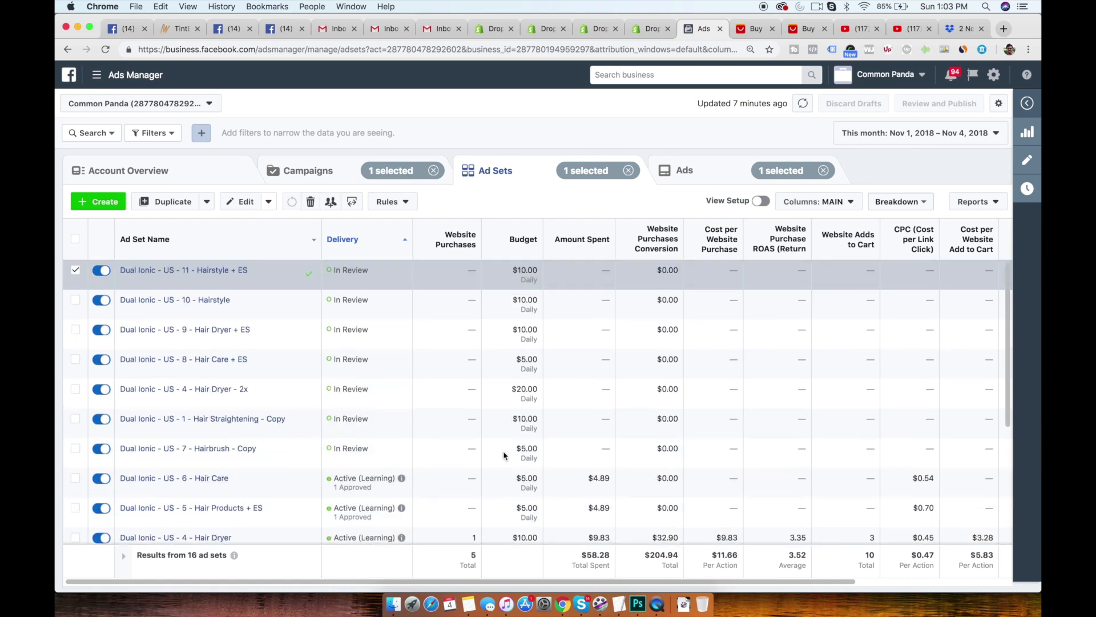
{"action": "left_click", "coordinate": [75, 271]}
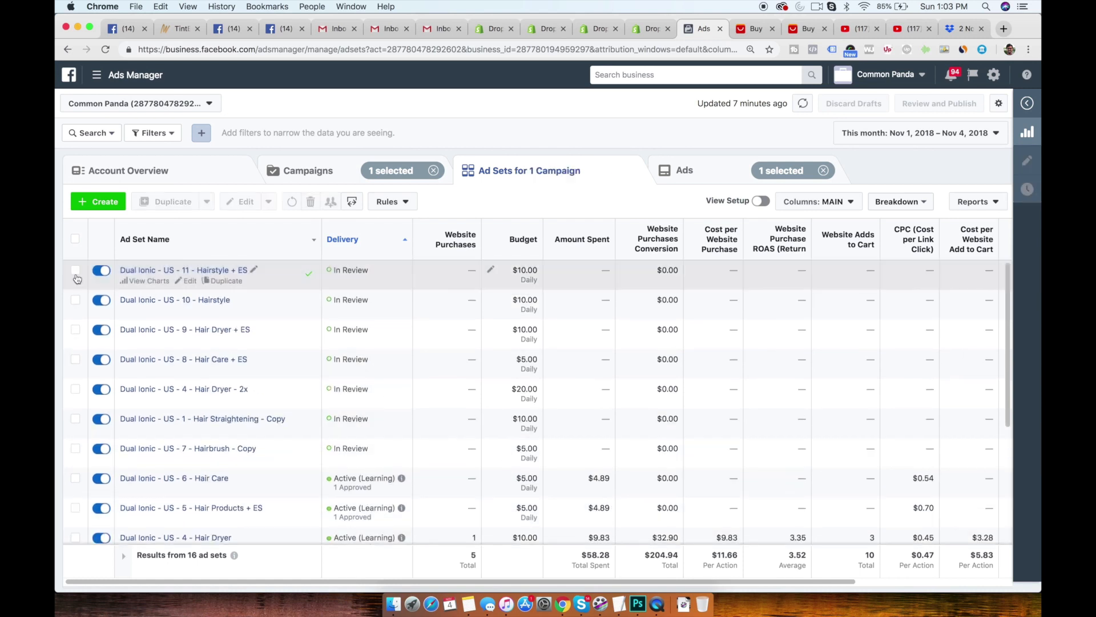